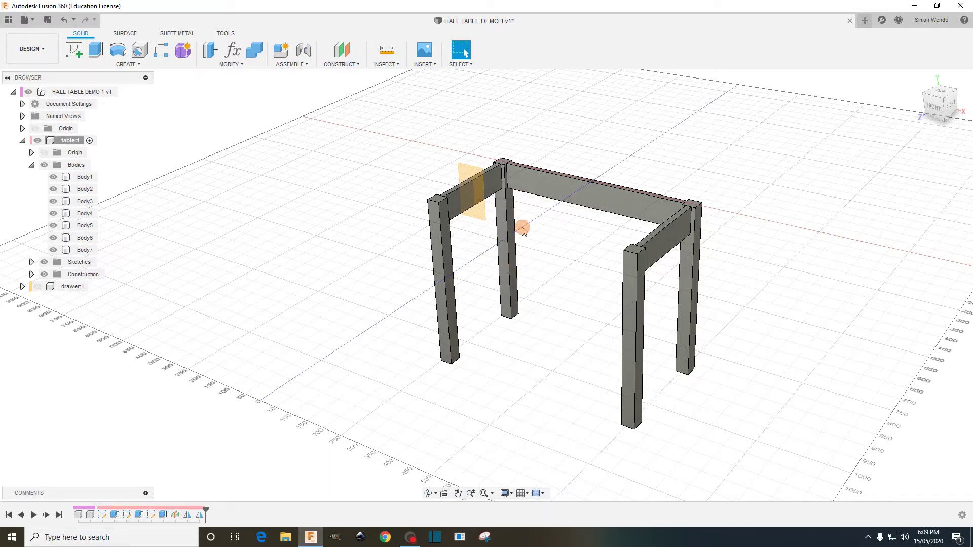
# - Roll the design history back to just after the first leg's extrusion, leaving only the back rail and one leg
pyautogui.click(505, 215)
pyautogui.moveTo(201, 511)
pyautogui.mouseDown()
pyautogui.moveTo(128, 510)
pyautogui.moveTo(167, 513)
pyautogui.moveTo(155, 520)
pyautogui.mouseUp()
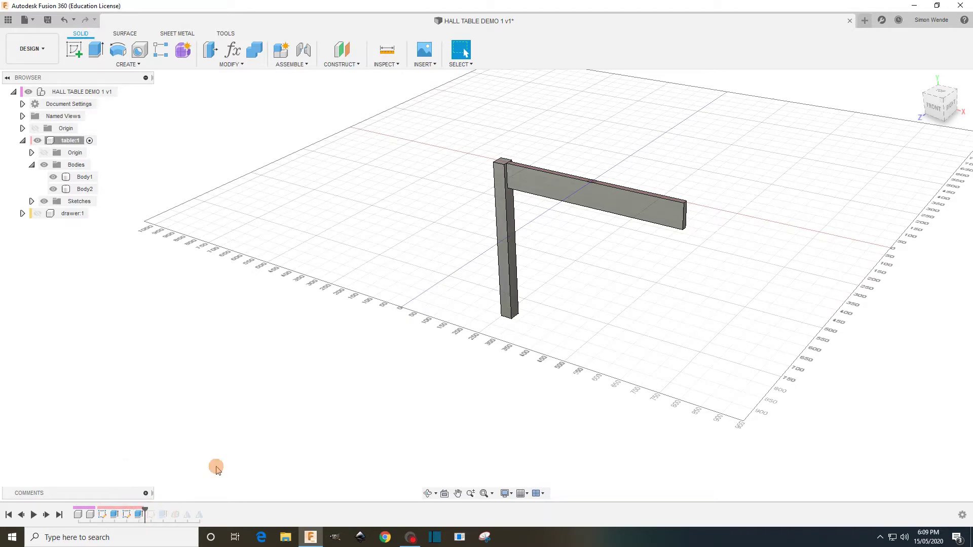
pyautogui.click(507, 191)
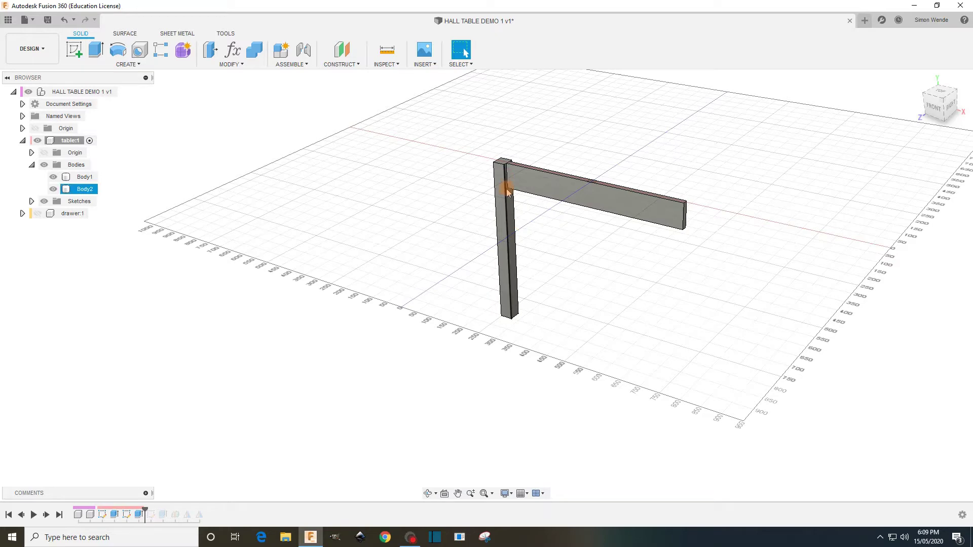
pyautogui.click(489, 201)
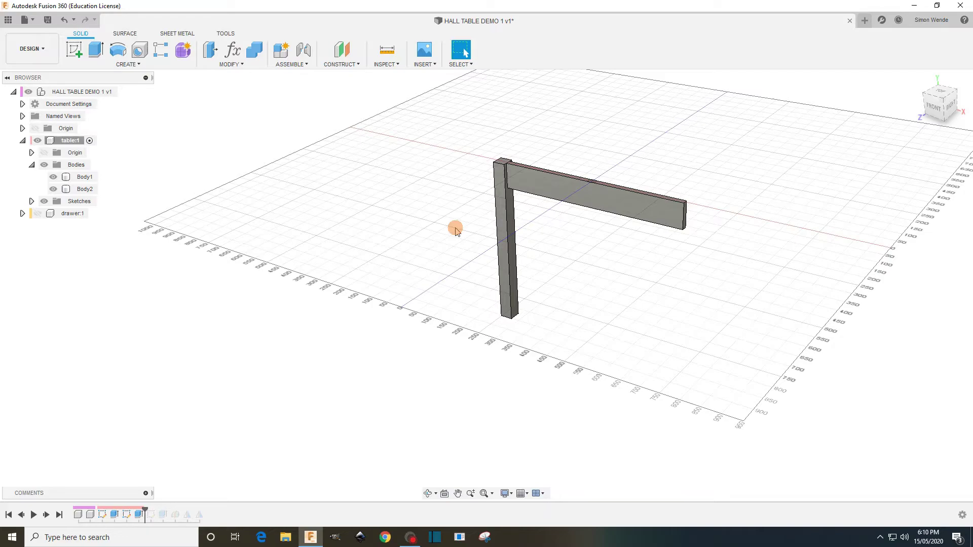
# - Draft the leg's two outer faces by 1.5 degrees from its top face, flipping the direction so the leg narrows toward the foot
pyautogui.keyDown('shift'); pyautogui.moveTo(455, 230); pyautogui.dragTo(617, 245, button='middle'); pyautogui.keyUp('shift')
pyautogui.click(679, 253)
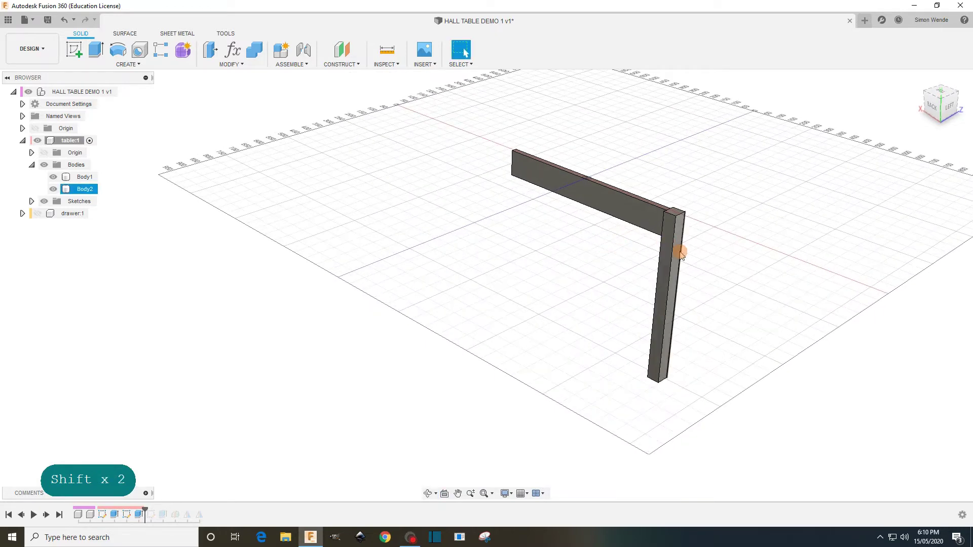
pyautogui.scroll(2, 710, 247)
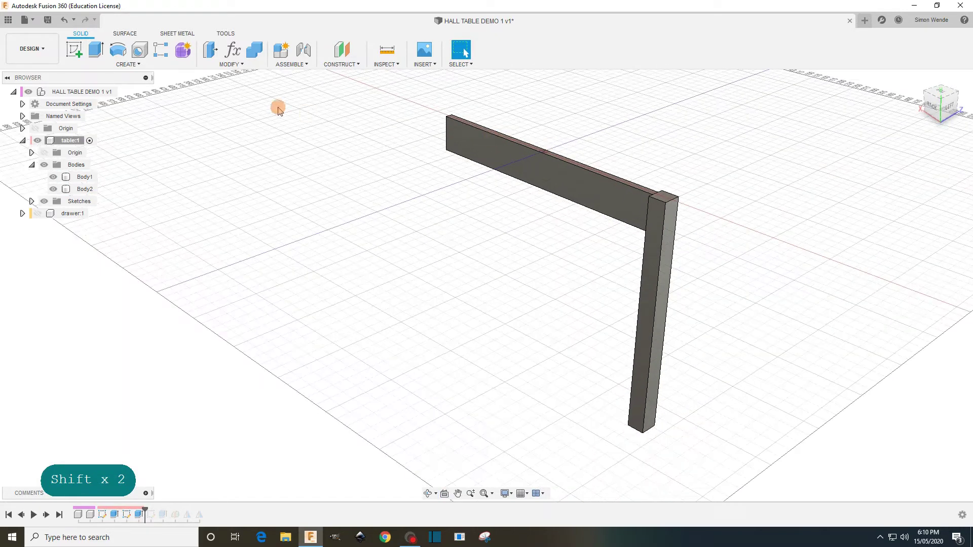
pyautogui.click(236, 65)
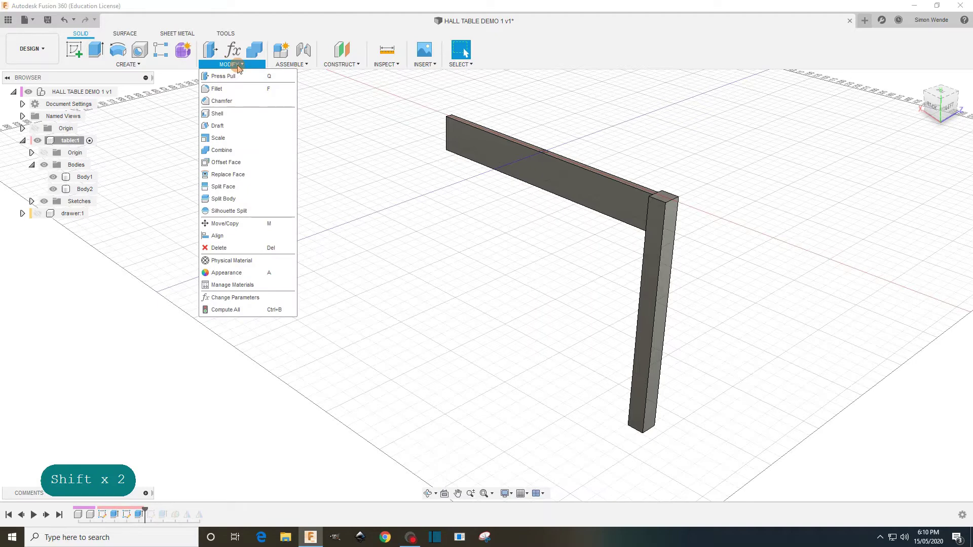
pyautogui.click(218, 127)
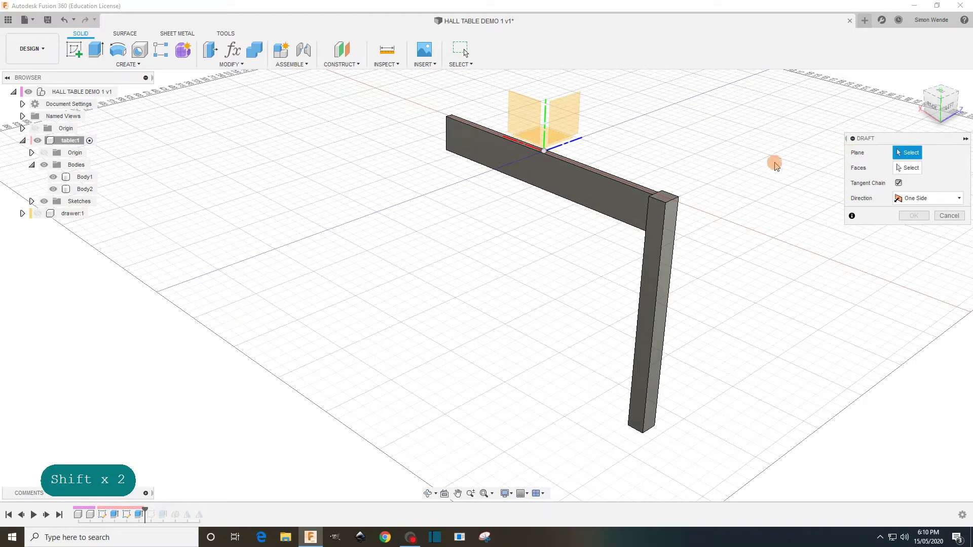
pyautogui.click(666, 200)
pyautogui.click(791, 173)
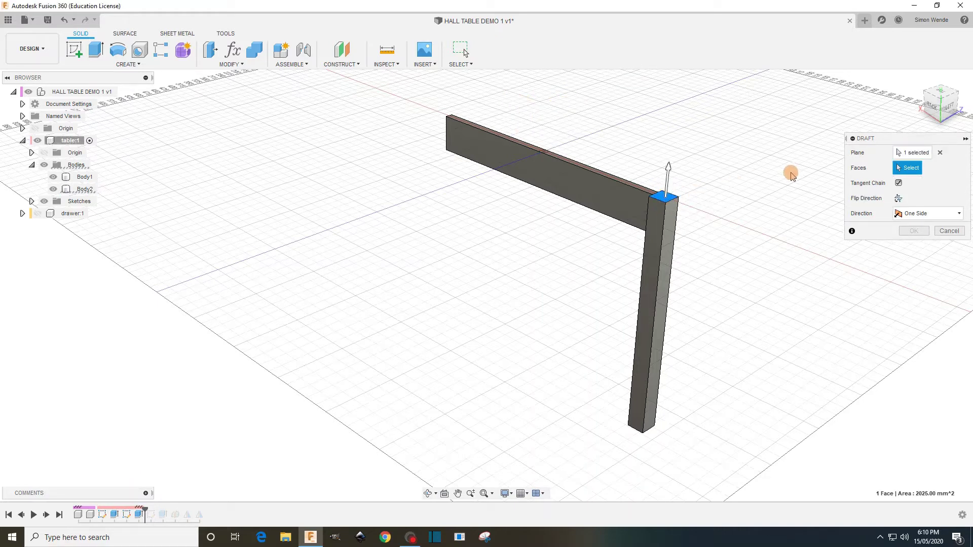
pyautogui.click(654, 258)
pyautogui.click(667, 254)
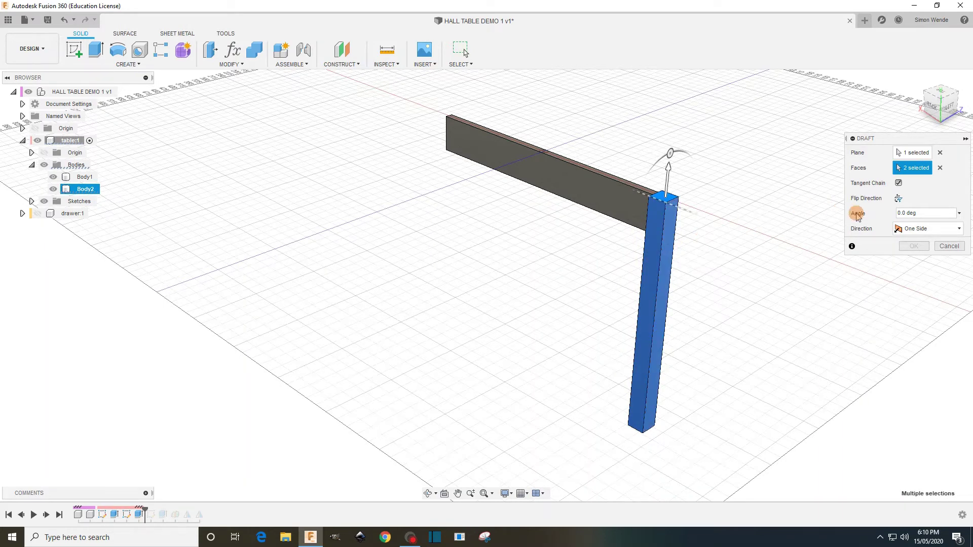
pyautogui.click(901, 213)
pyautogui.click(900, 213)
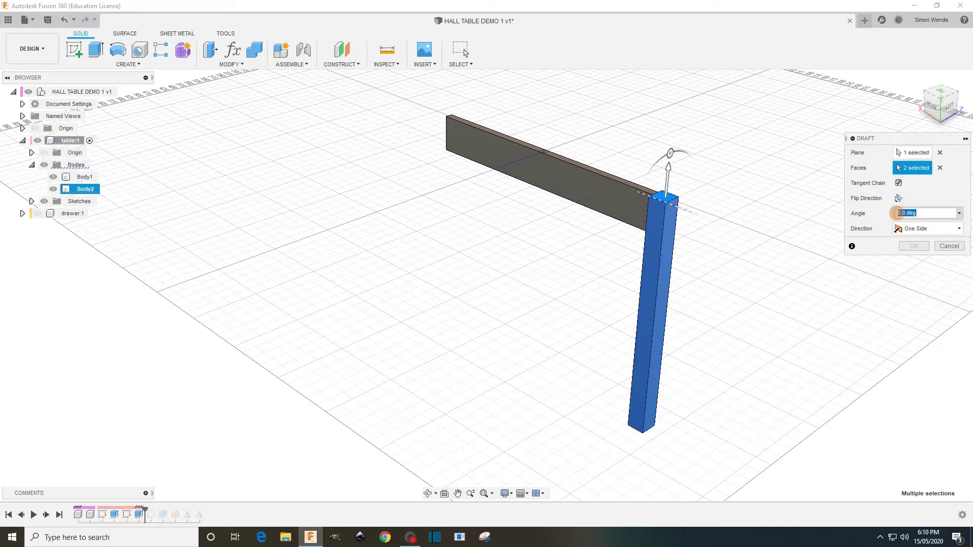
pyautogui.write('1.5')
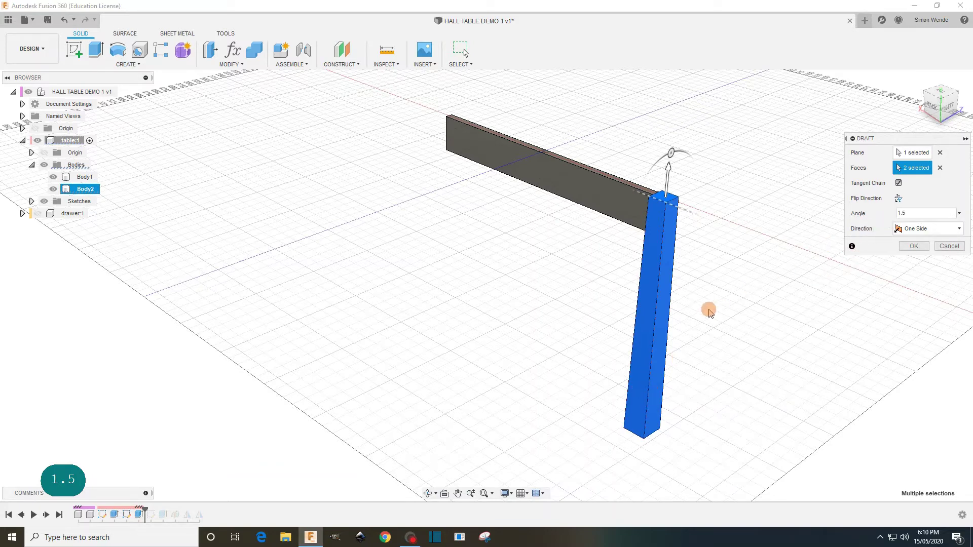
pyautogui.click(899, 199)
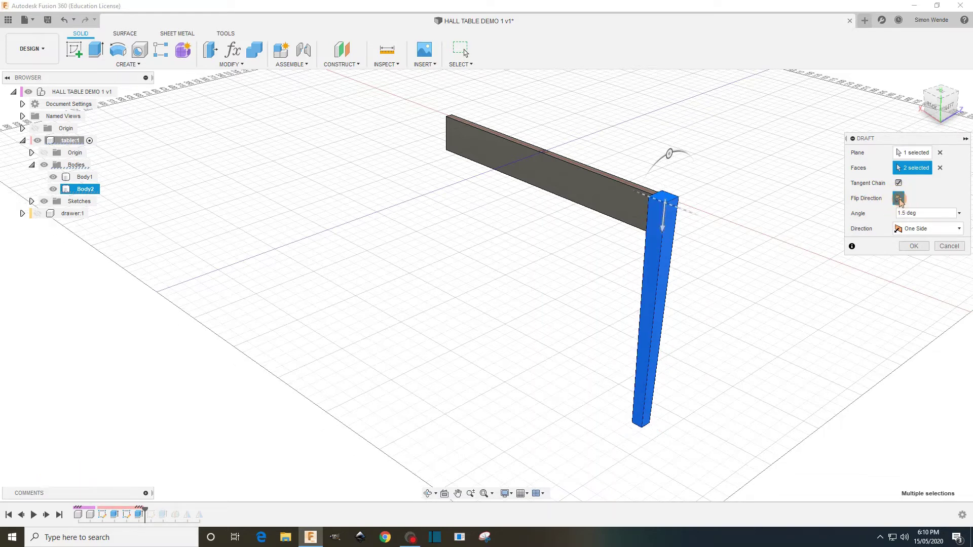
pyautogui.click(912, 246)
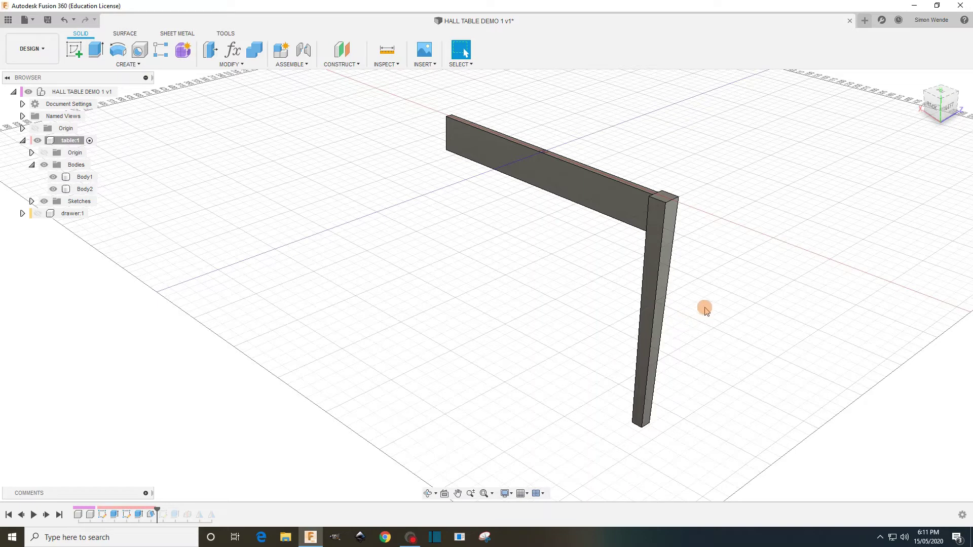
# - Roll the design history forward to its end to rebuild the full table with all four legs
pyautogui.moveTo(739, 271)
pyautogui.keyDown('shift'); pyautogui.mouseDown(button='middle')
pyautogui.moveTo(745, 265)
pyautogui.moveTo(642, 261)
pyautogui.mouseUp(button='middle'); pyautogui.keyUp('shift')
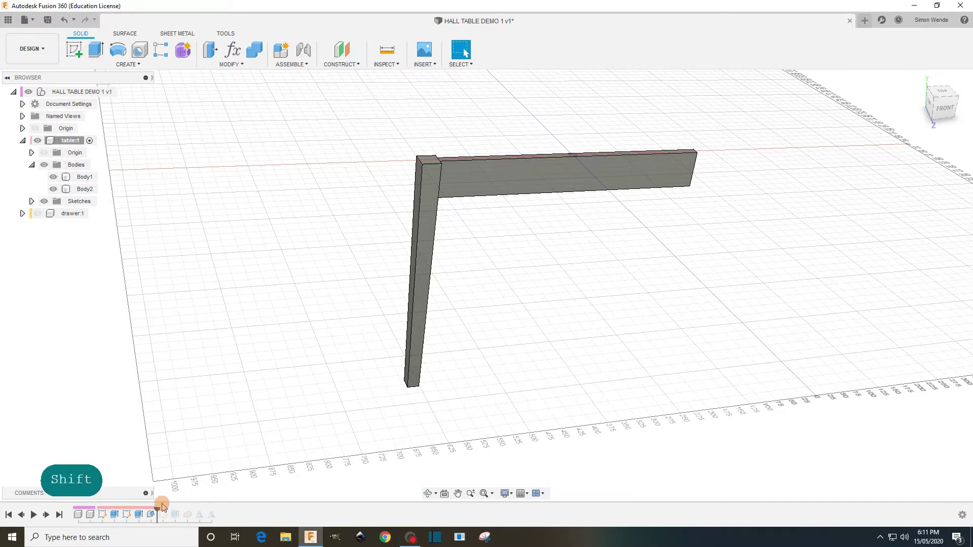
pyautogui.moveTo(157, 510); pyautogui.dragTo(231, 511)
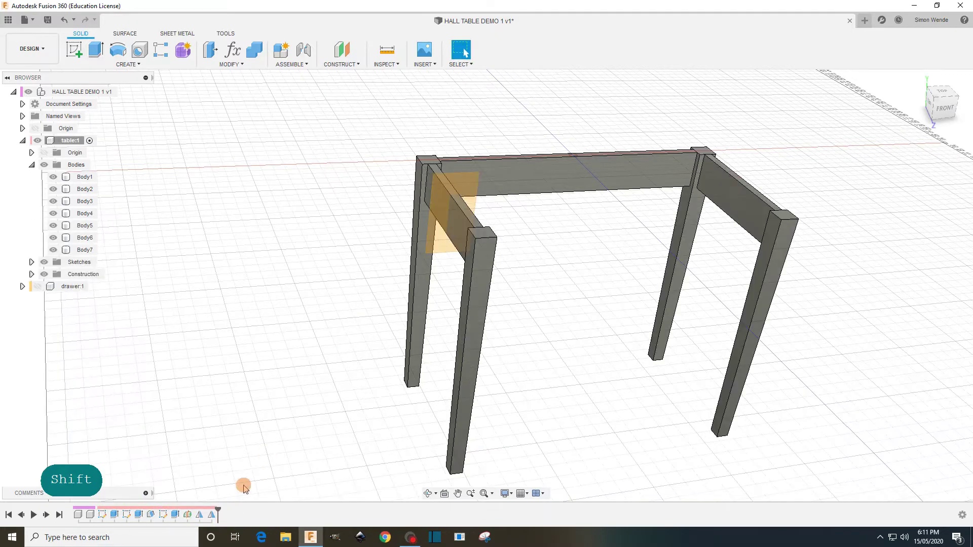
pyautogui.scroll(-3, 256, 312)
pyautogui.scroll(2, 537, 411)
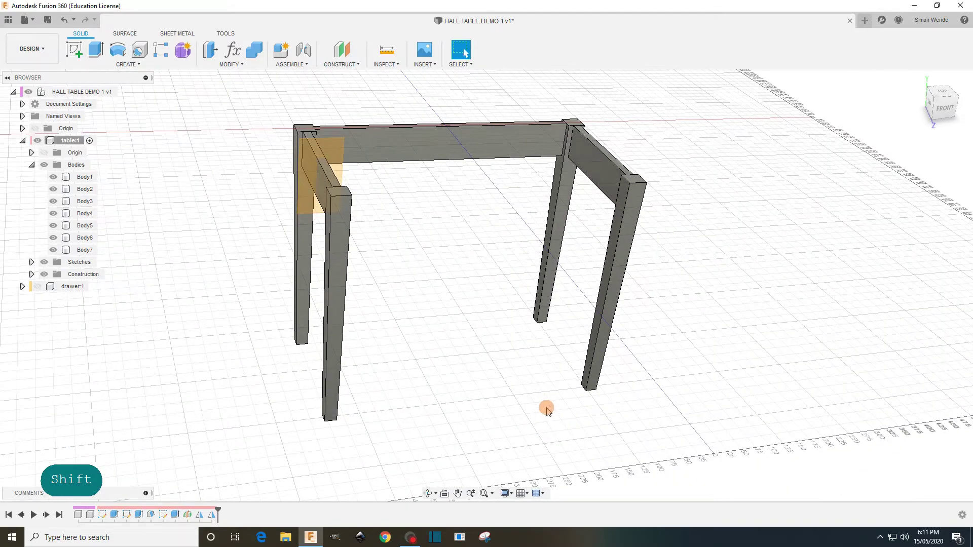
pyautogui.keyDown('shift'); pyautogui.moveTo(547, 410); pyautogui.dragTo(533, 394, button='middle'); pyautogui.keyUp('shift')
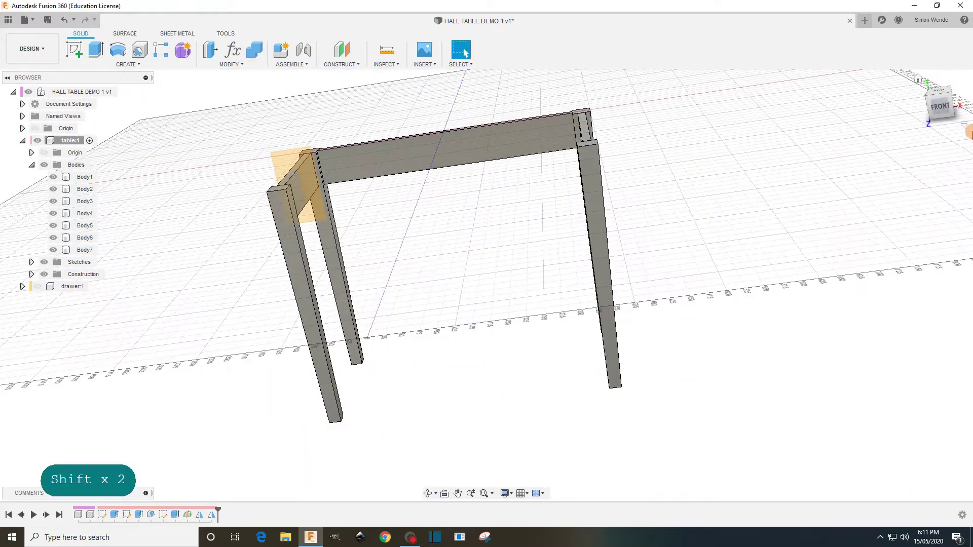
# - Set the camera to Perspective with Ortho Faces, check the table from the front and left, and return to the home view
pyautogui.click(939, 107)
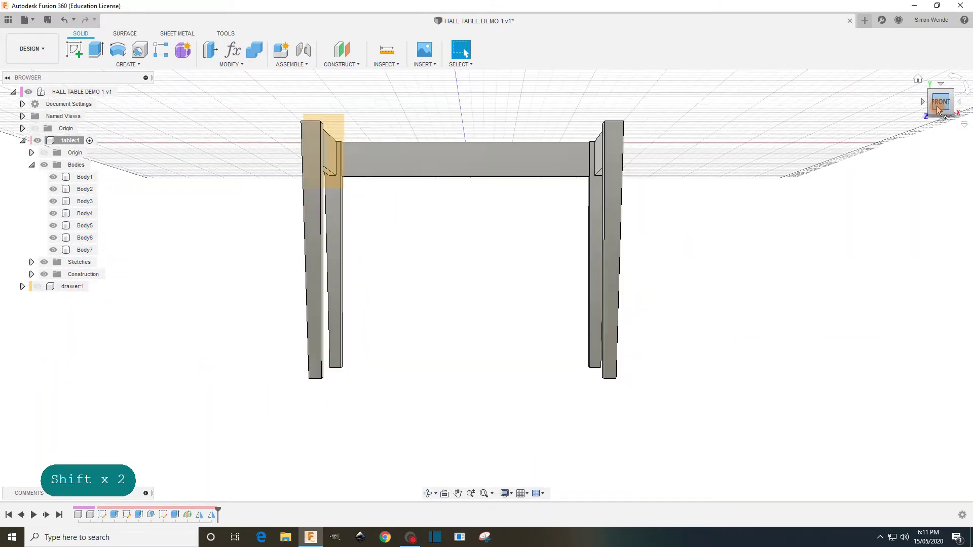
pyautogui.click(963, 124)
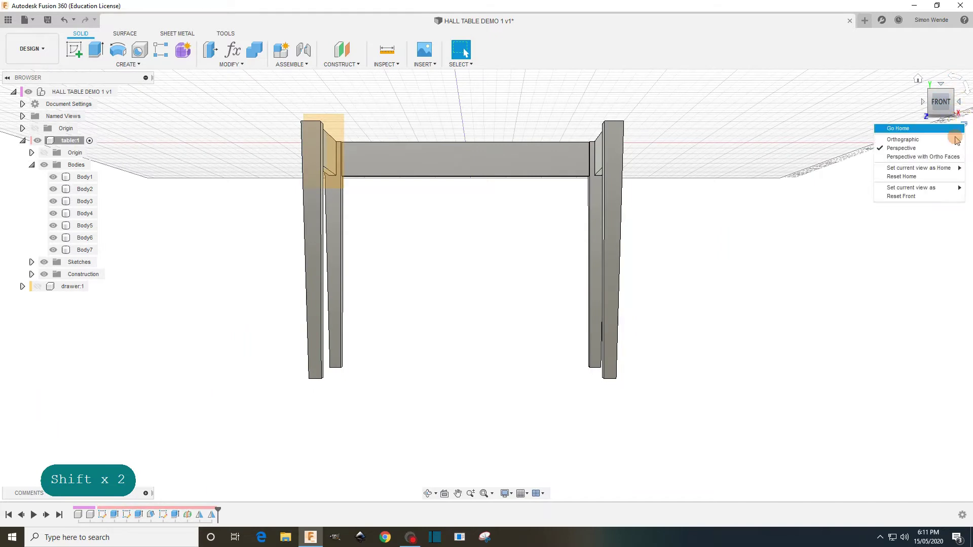
pyautogui.click(934, 156)
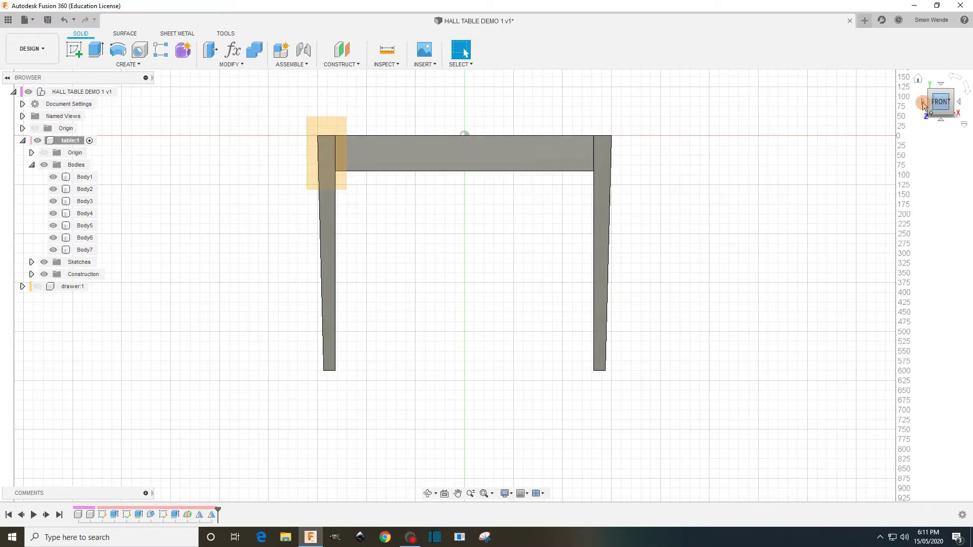
pyautogui.click(923, 102)
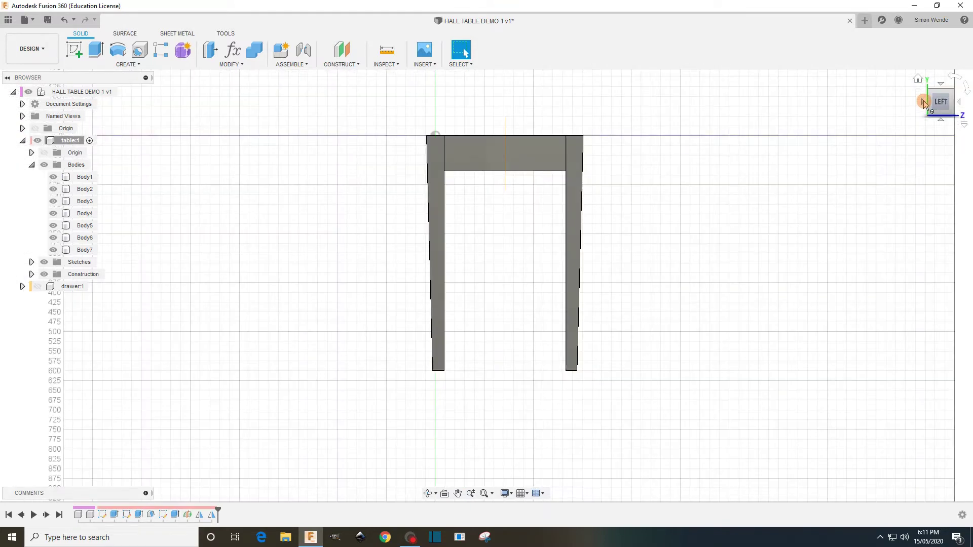
pyautogui.click(920, 79)
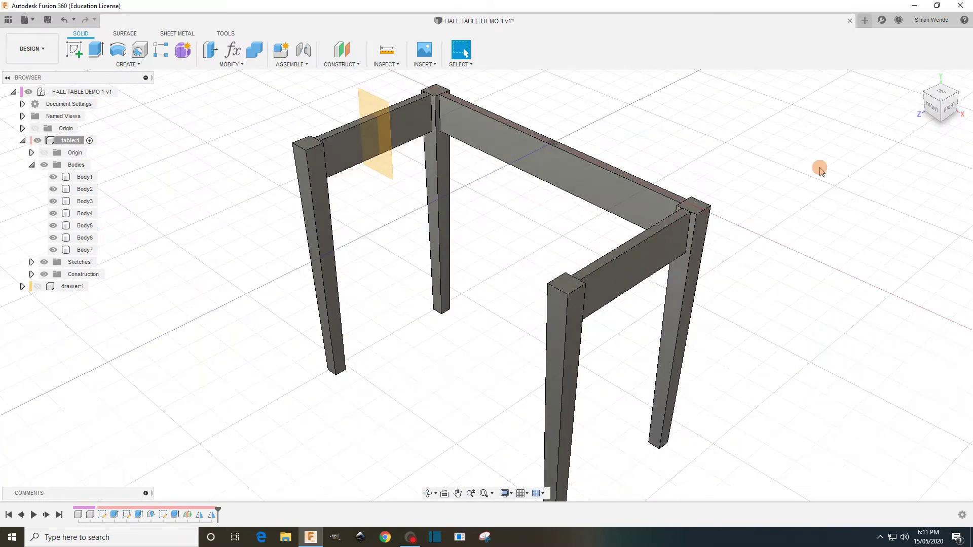
# - Start a new sketch on the inner face of the table's front left leg
pyautogui.scroll(-3, 709, 304)
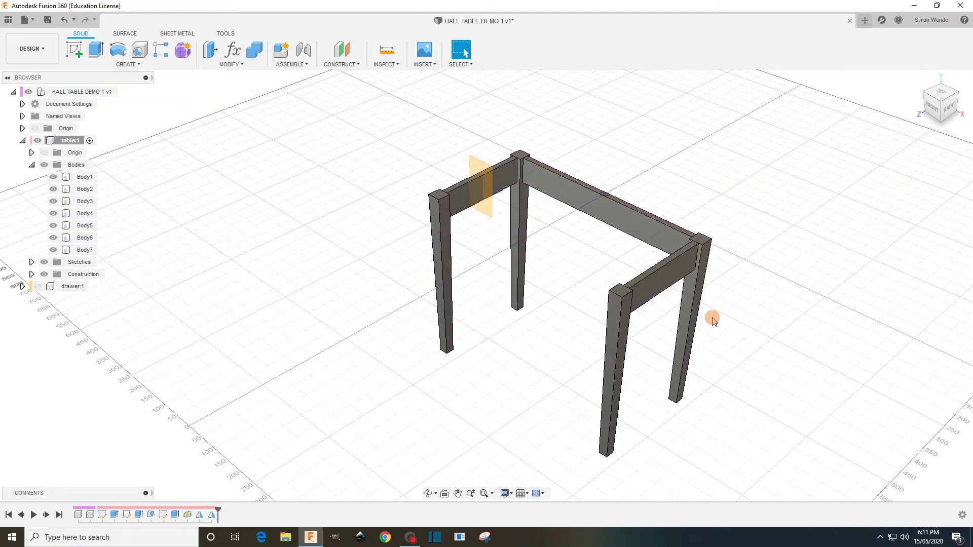
pyautogui.scroll(1, 675, 445)
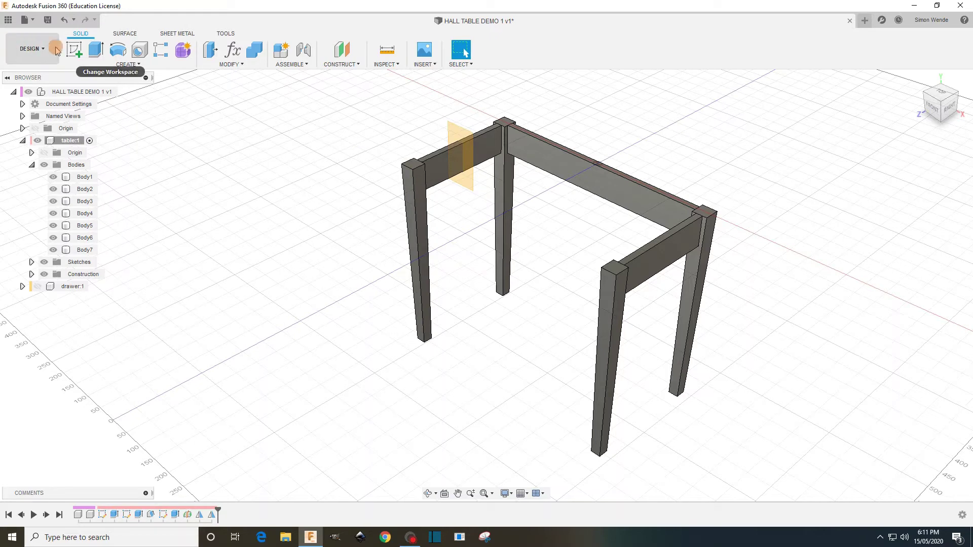
pyautogui.click(73, 50)
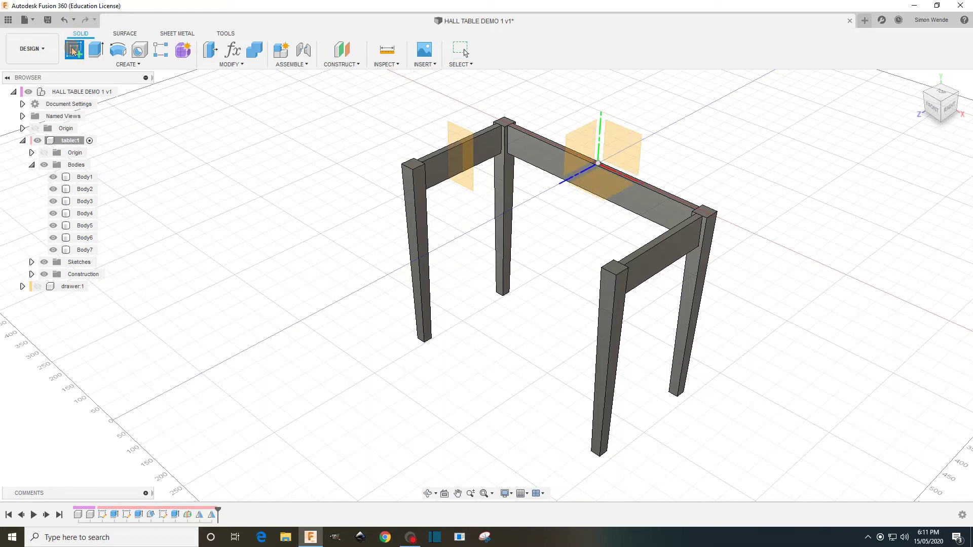
pyautogui.click(422, 183)
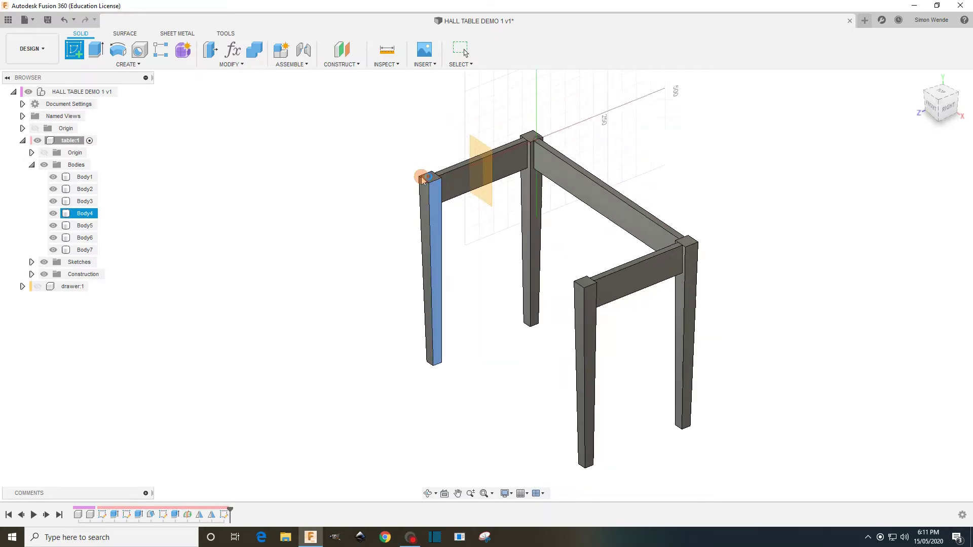
pyautogui.scroll(5, 508, 332)
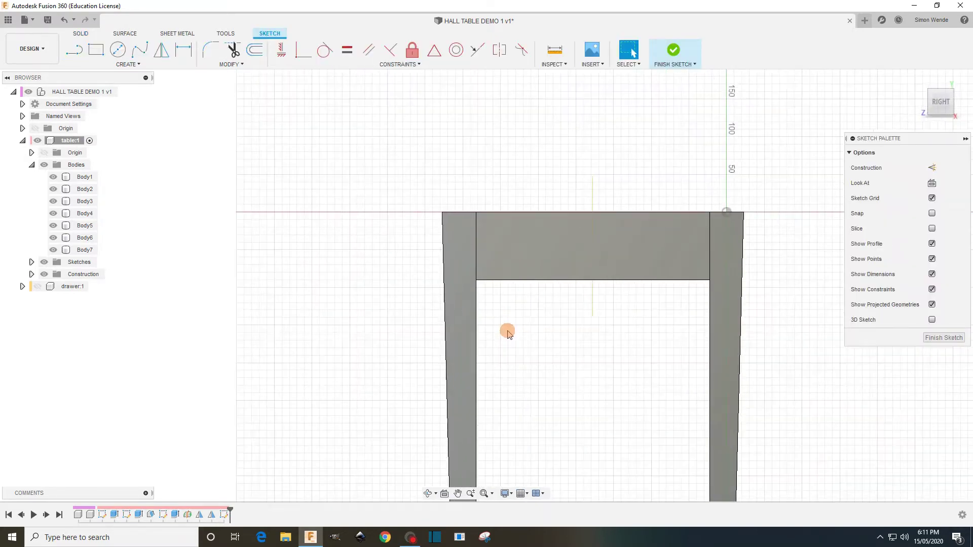
# - Sketch a rectangle 42 mm wide and 19 mm high down from the side rail's top edge, near the front leg
pyautogui.click(96, 51)
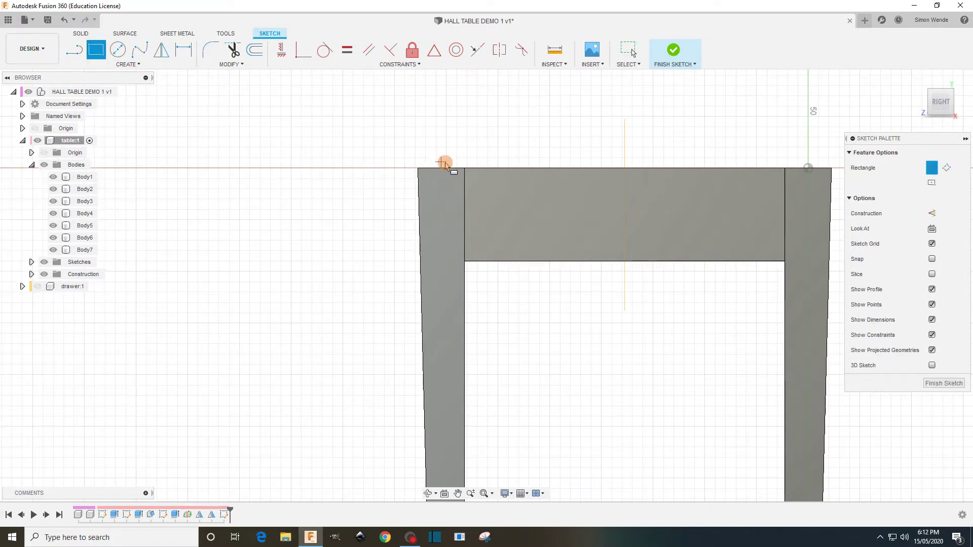
pyautogui.scroll(4, 445, 168)
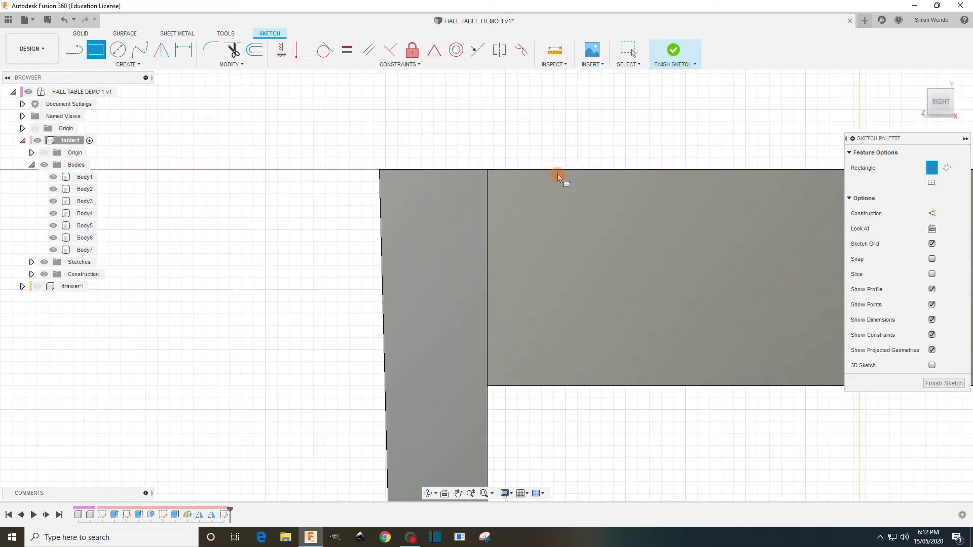
pyautogui.click(527, 171)
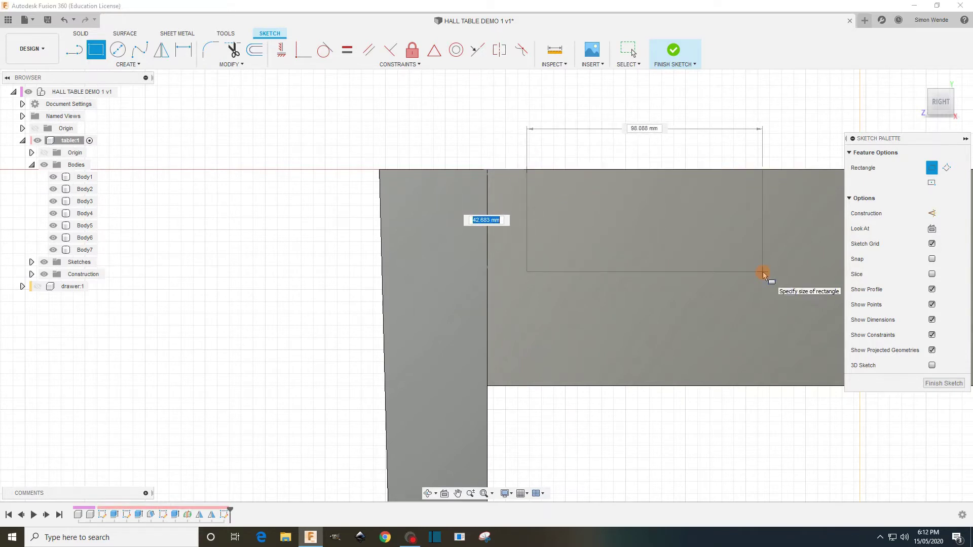
pyautogui.write('19')
pyautogui.press('Tab')
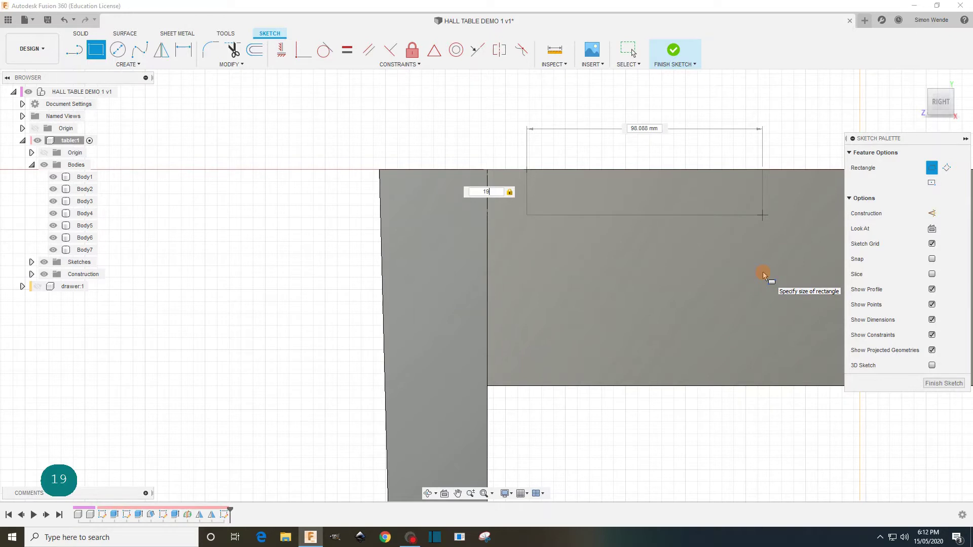
pyautogui.press('Tab')
pyautogui.write('42')
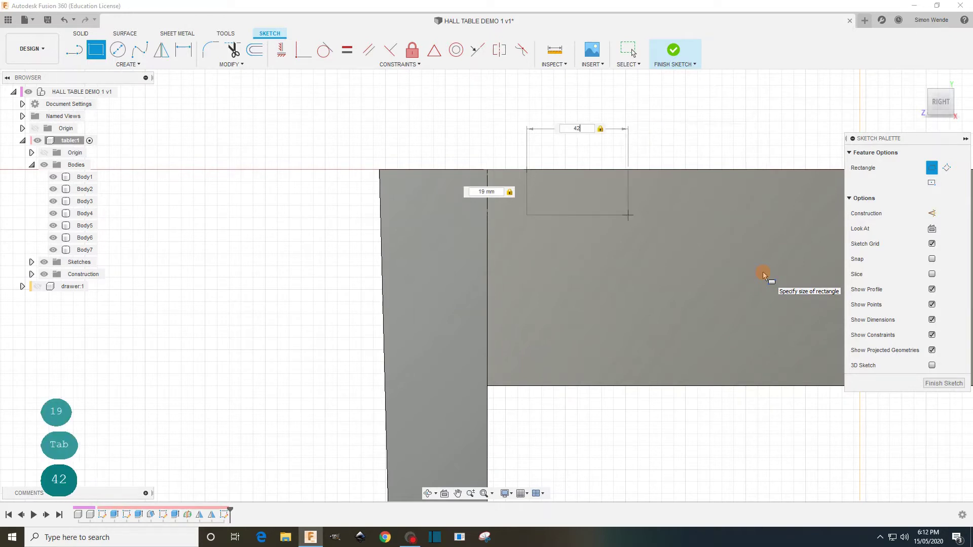
pyautogui.press('Return')
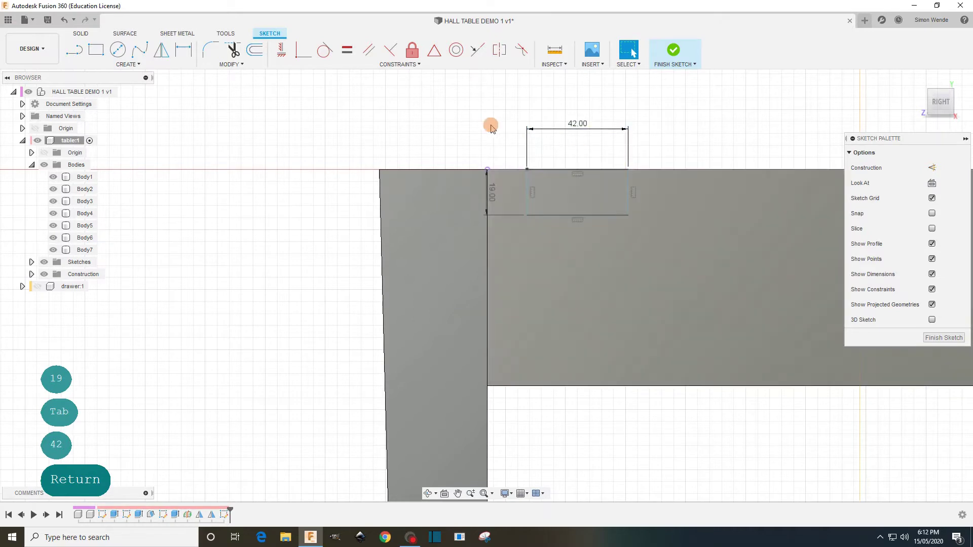
# - Dimension the rectangle's near vertical edge 21 mm from the leg's outer top corner
pyautogui.click(184, 51)
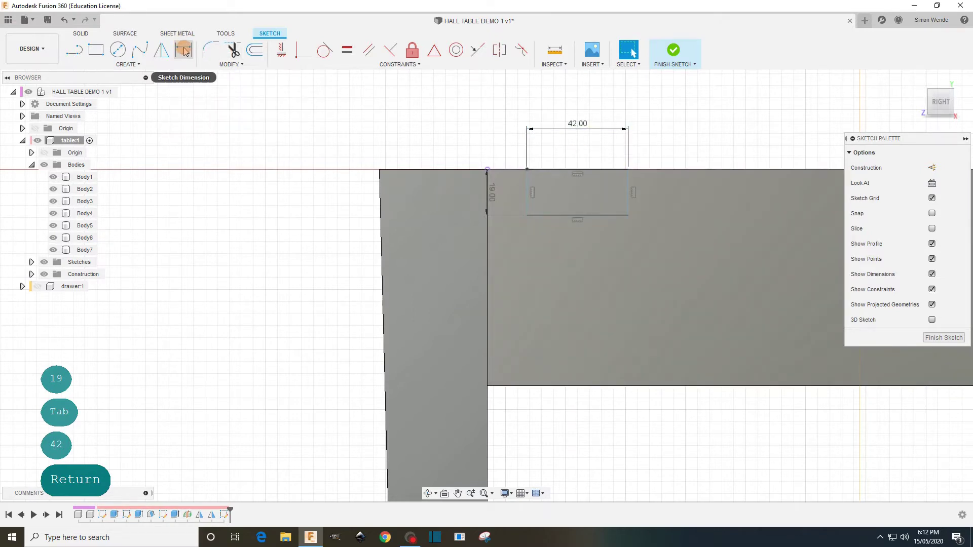
pyautogui.click(128, 64)
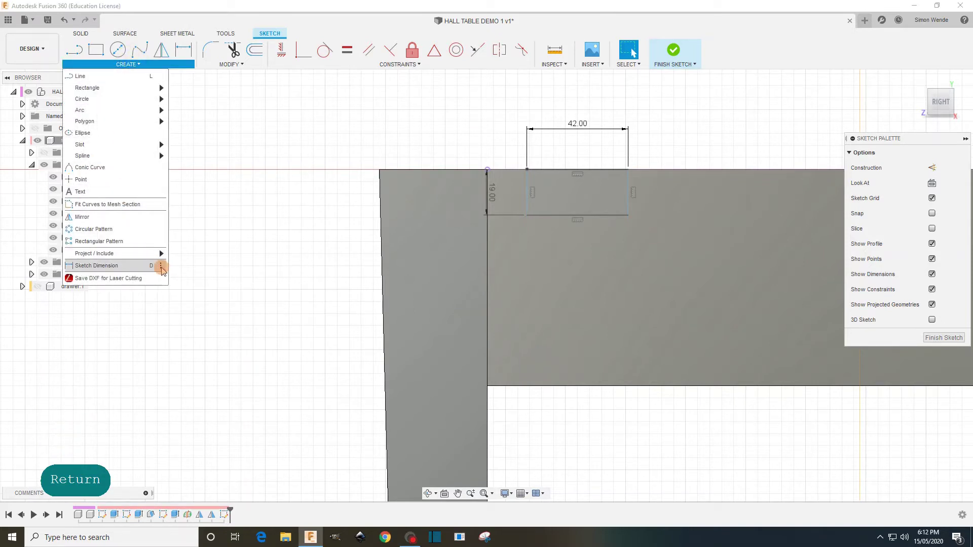
pyautogui.click(166, 267)
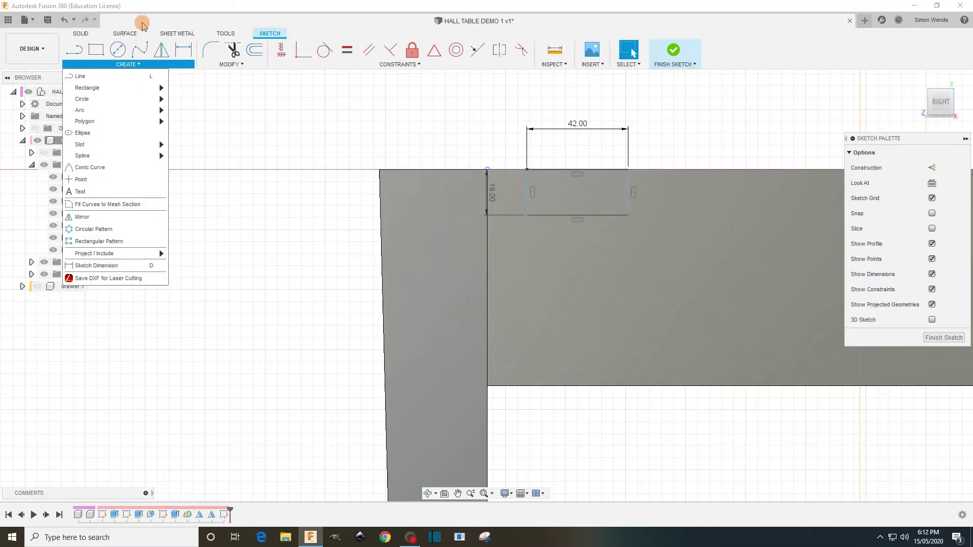
pyautogui.click(183, 50)
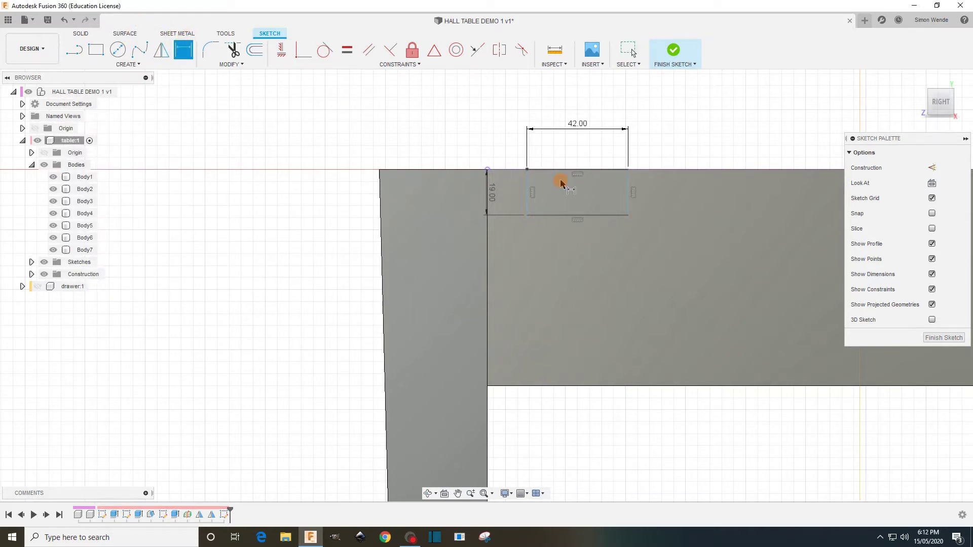
pyautogui.click(529, 189)
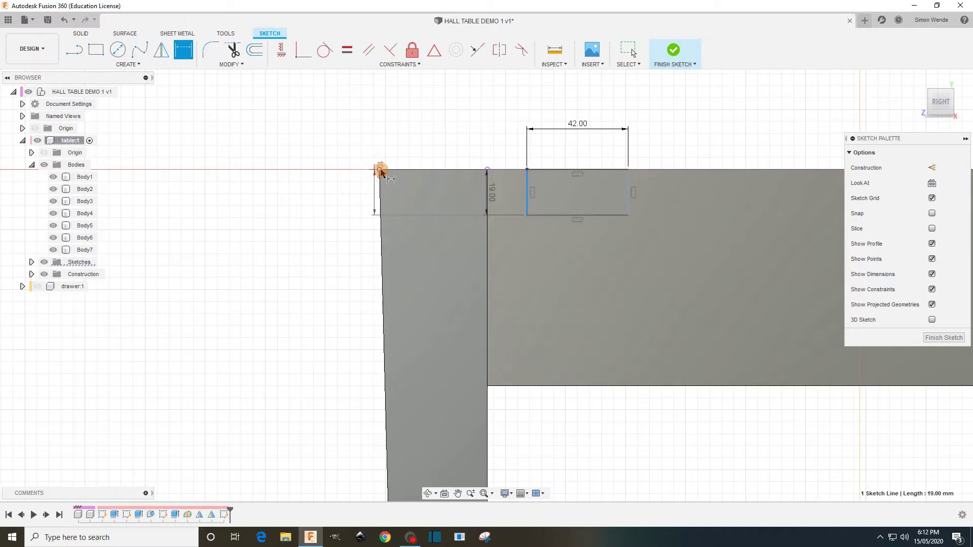
pyautogui.click(380, 171)
pyautogui.click(465, 115)
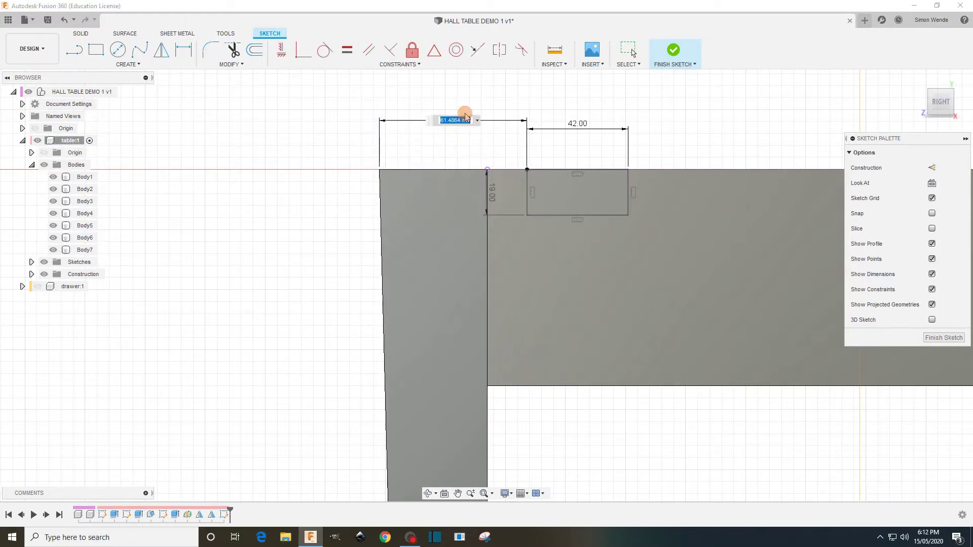
pyautogui.write('21')
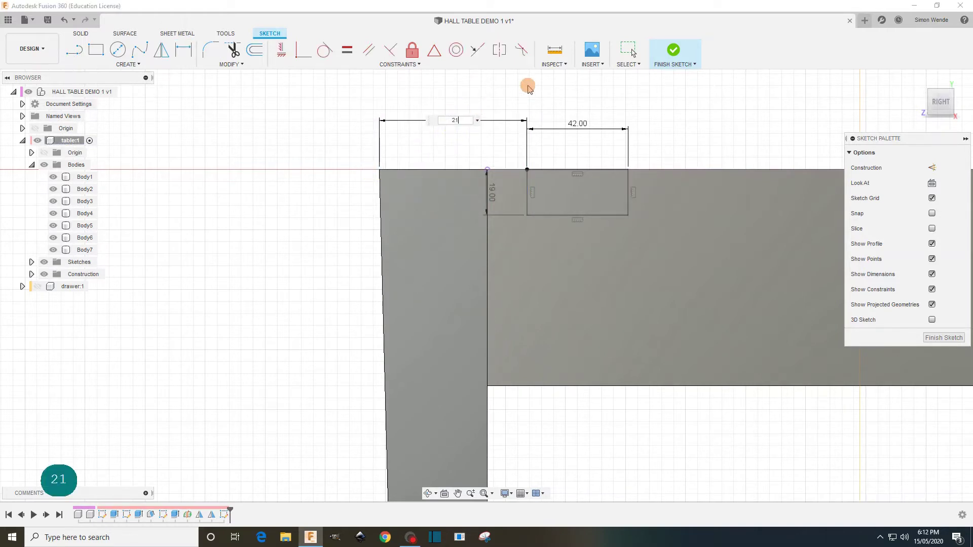
pyautogui.press('Return')
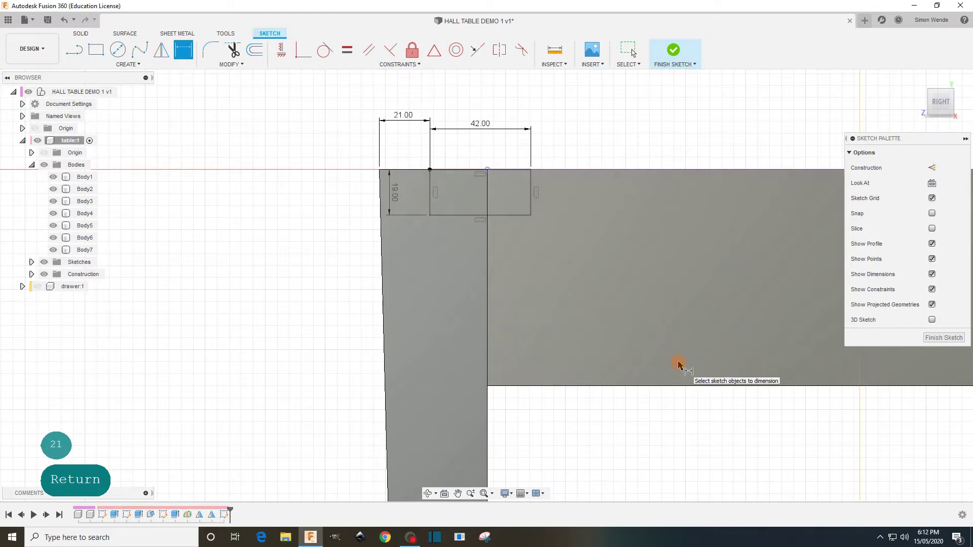
# - Sketch a second rectangle 42 mm wide and 19 mm high on the side rail, below the first one
pyautogui.scroll(1, 678, 365)
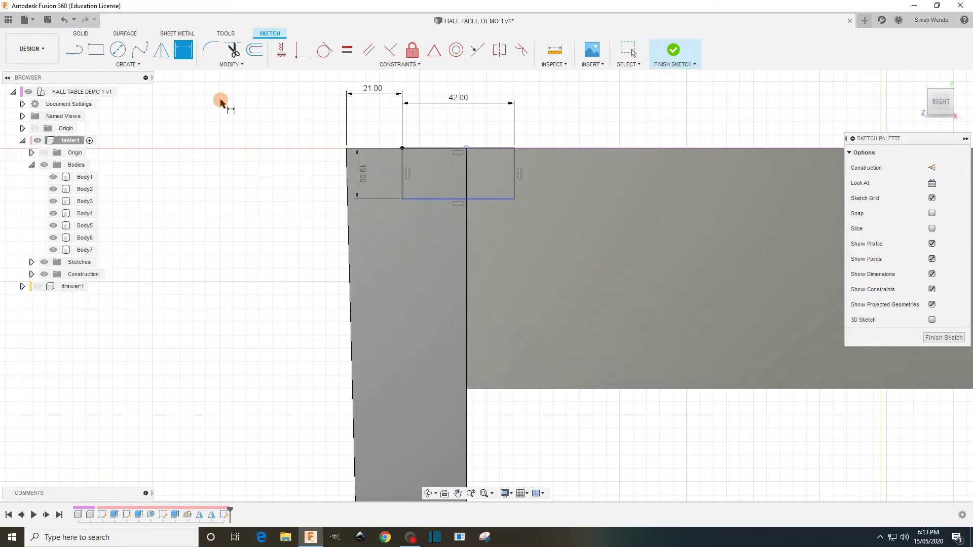
pyautogui.click(105, 50)
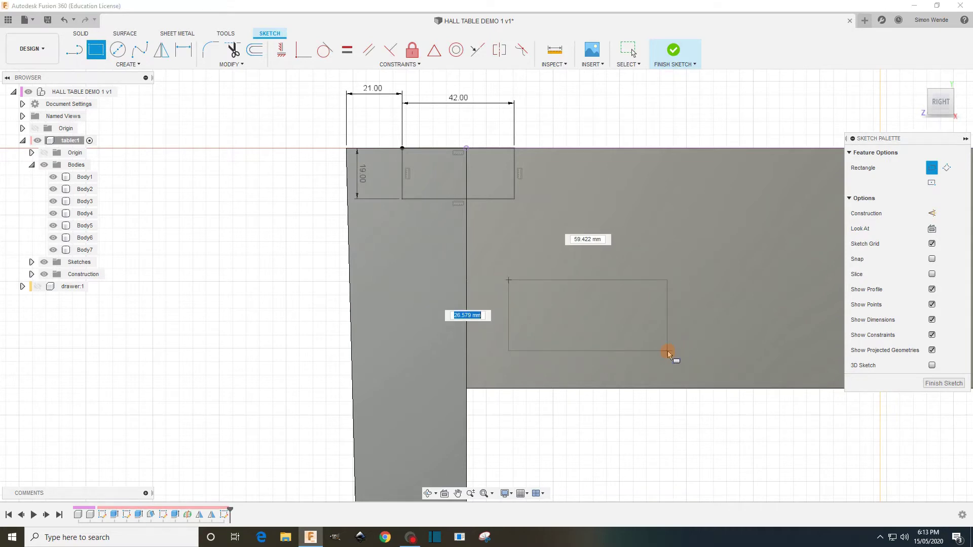
pyautogui.write('19')
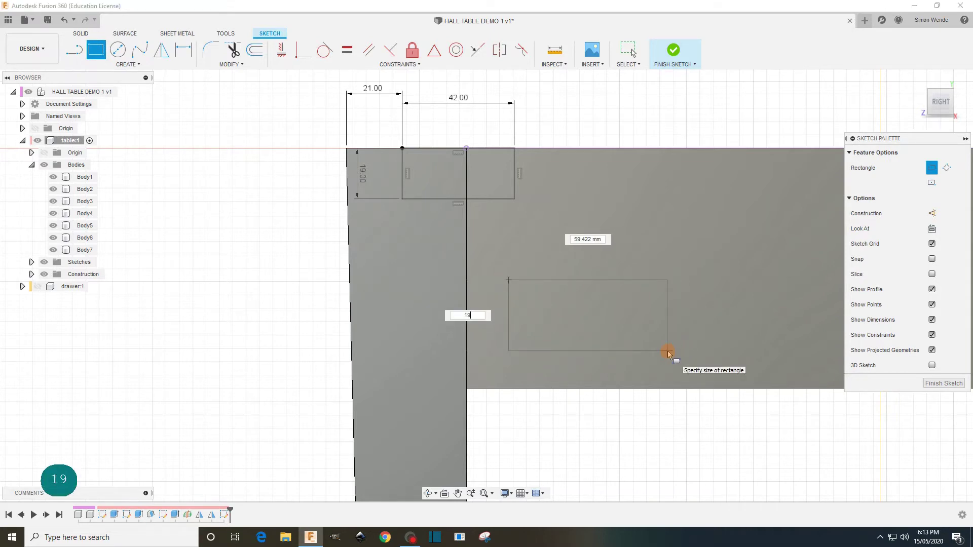
pyautogui.press('Tab')
pyautogui.write('21')
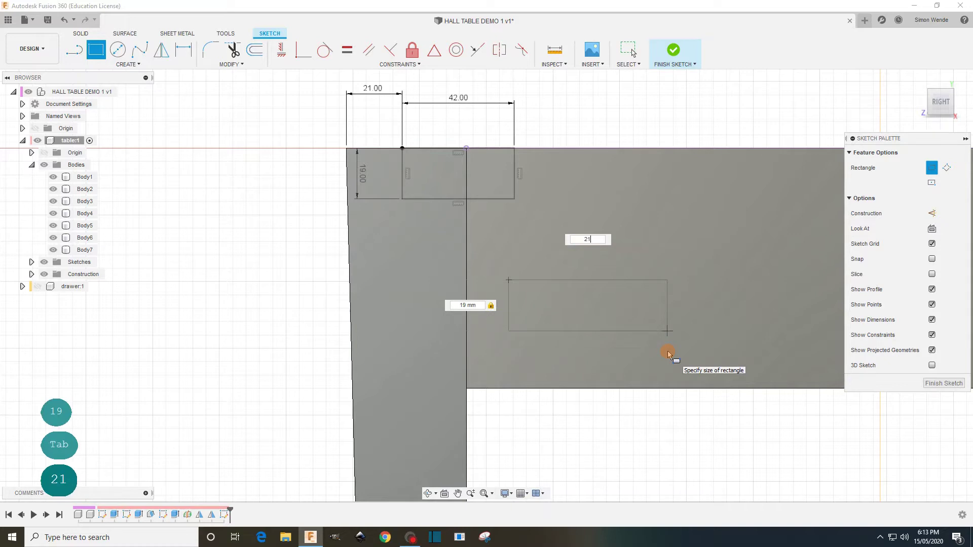
pyautogui.press('BackSpace')
pyautogui.press('BackSpace')
pyautogui.write('42')
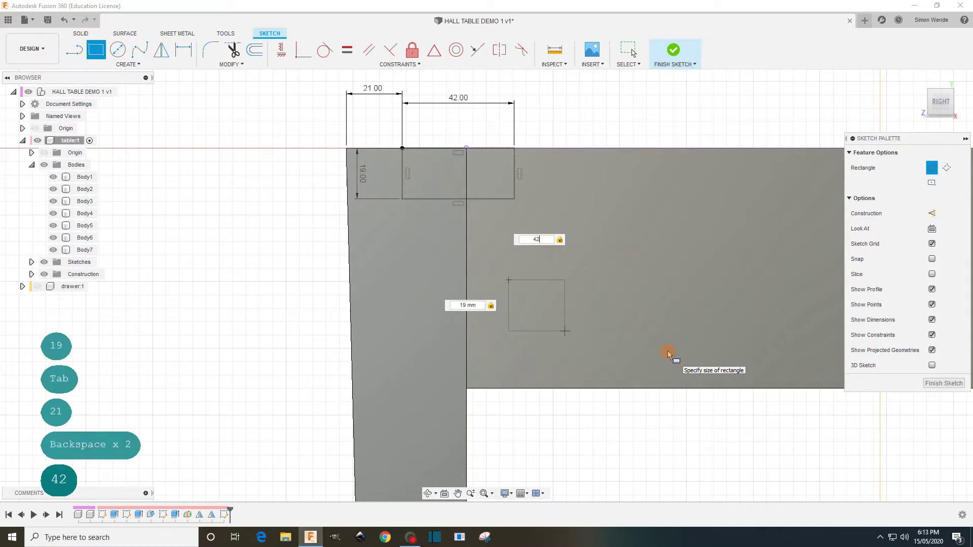
pyautogui.press('Return')
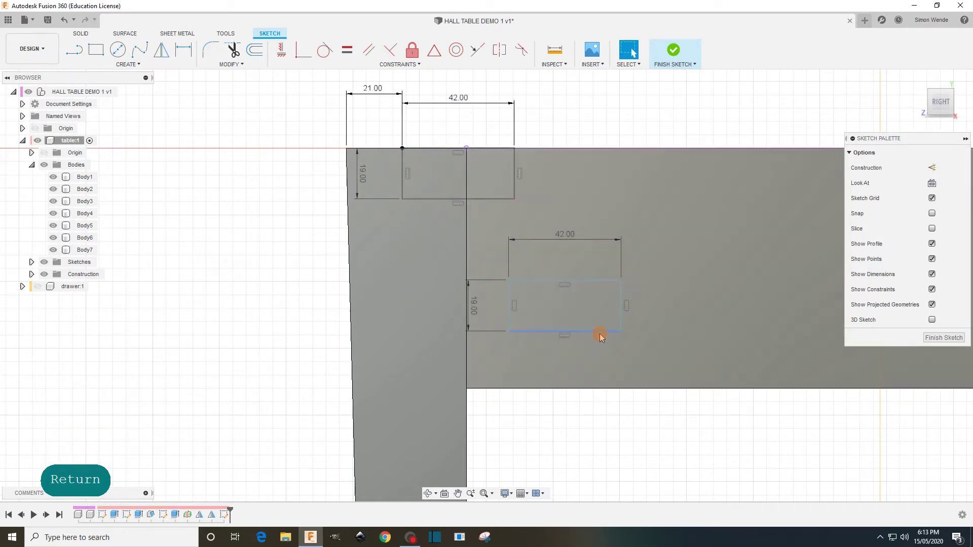
# - Make the second rectangle's lower edge collinear with the bottom edge of the side rail
pyautogui.click(600, 332)
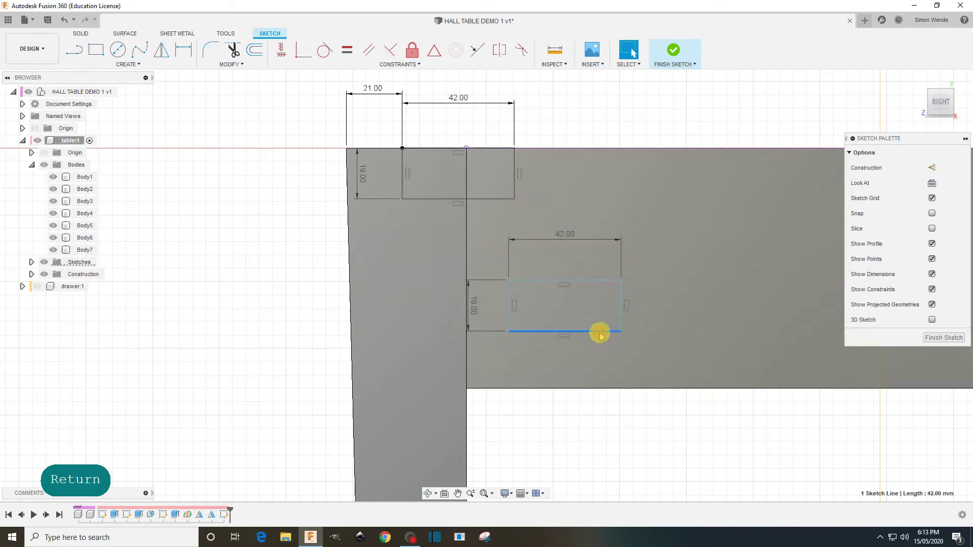
pyautogui.click(475, 51)
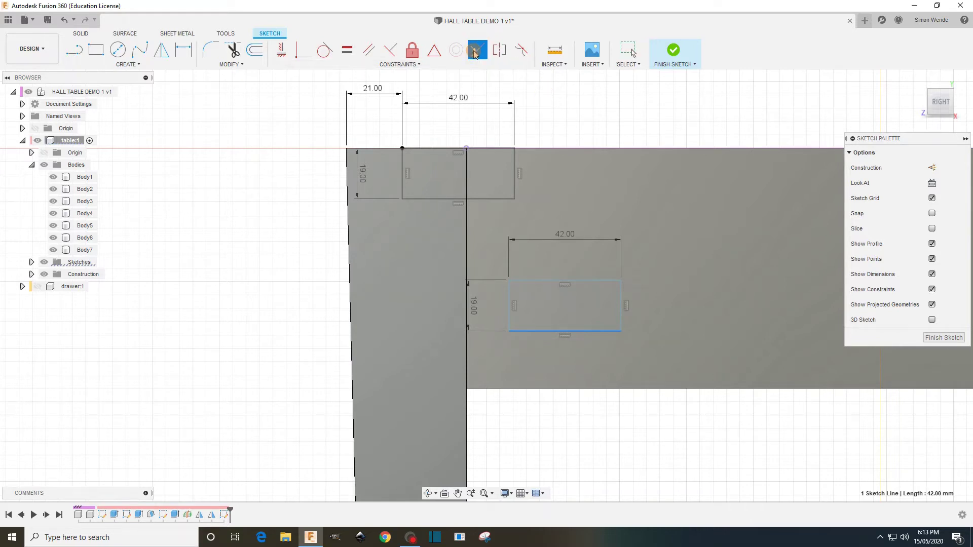
pyautogui.click(580, 390)
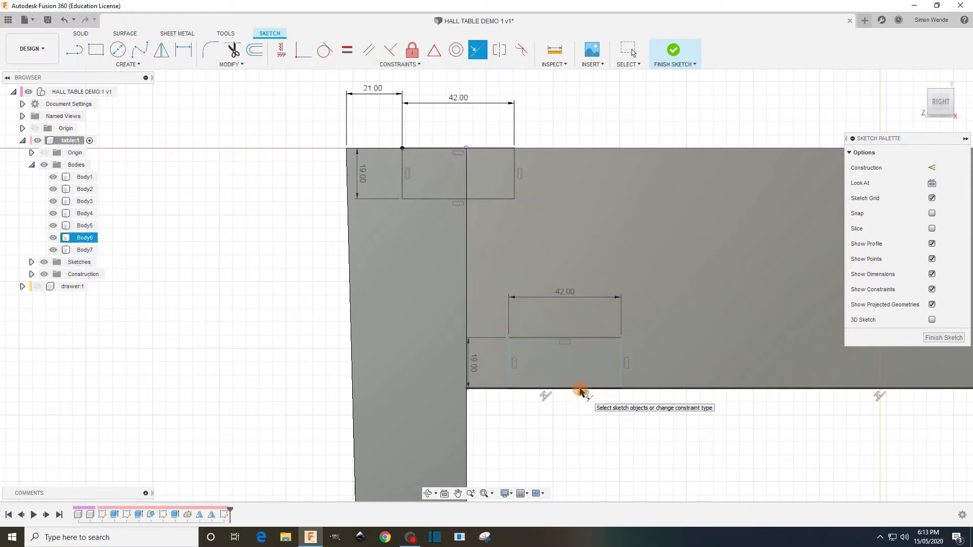
pyautogui.press('Escape')
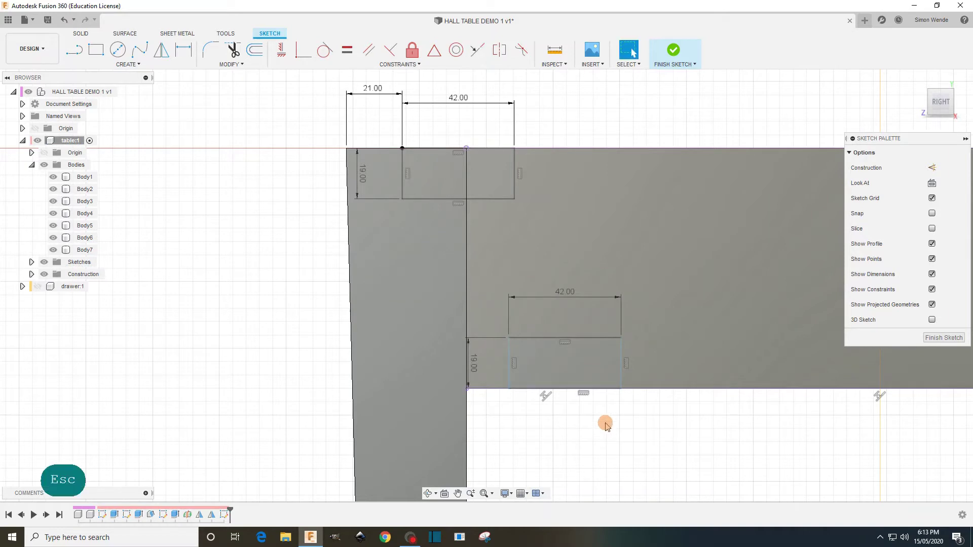
# - Slide the lower rectangle back and forth along the rail's bottom edge to test its remaining freedom
pyautogui.doubleClick(611, 338)
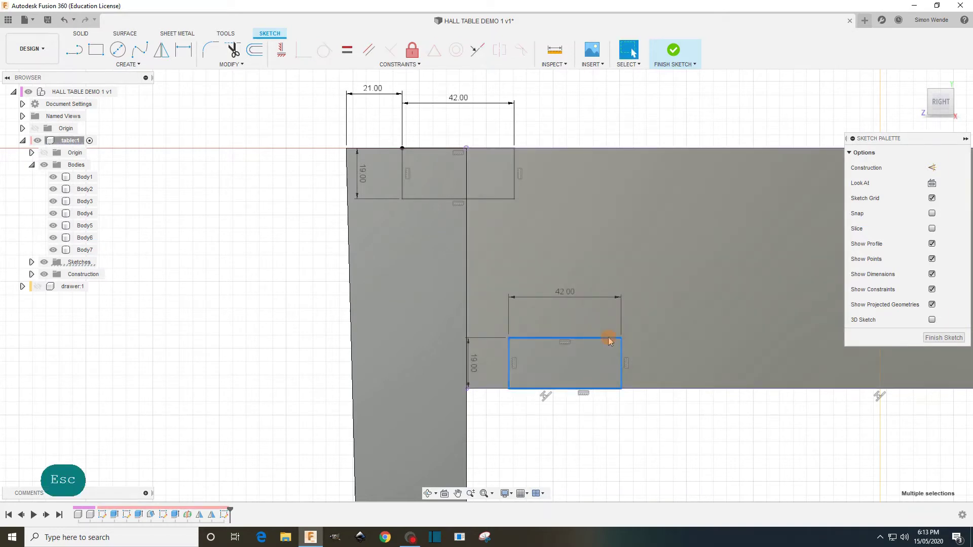
pyautogui.moveTo(609, 340); pyautogui.dragTo(374, 357)
pyautogui.moveTo(548, 358); pyautogui.dragTo(631, 372)
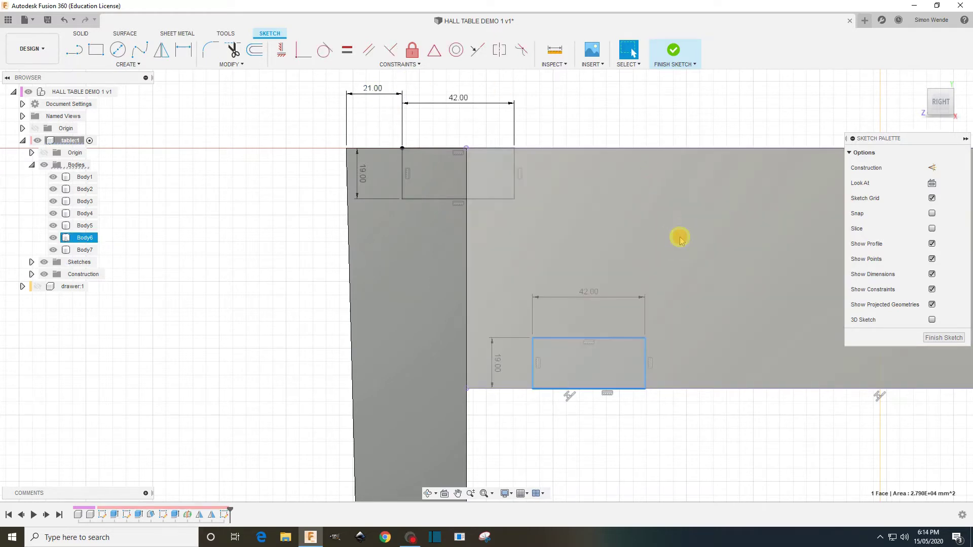
pyautogui.click(677, 429)
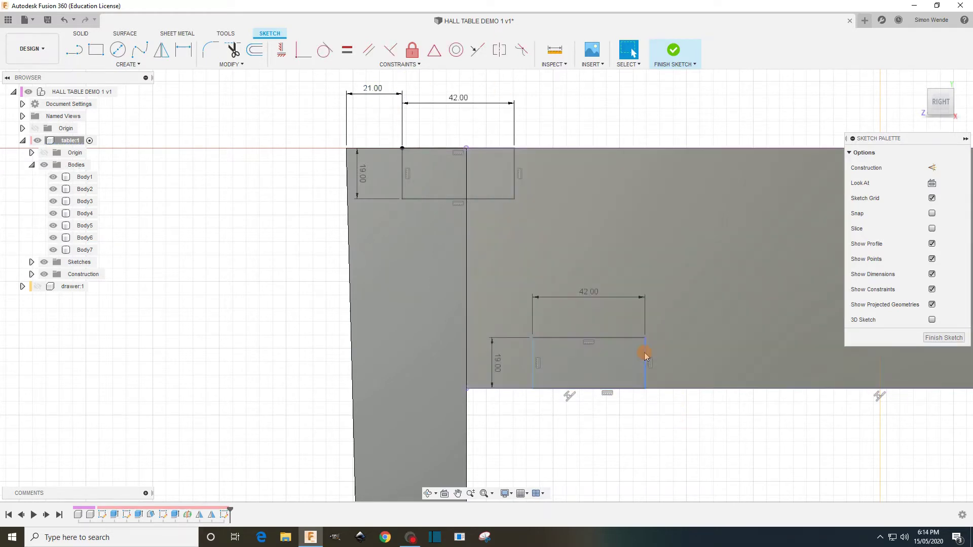
# - Make the lower rectangle's rail-side vertical edge collinear with the matching edge of the upper rectangle
pyautogui.click(645, 352)
pyautogui.click(477, 49)
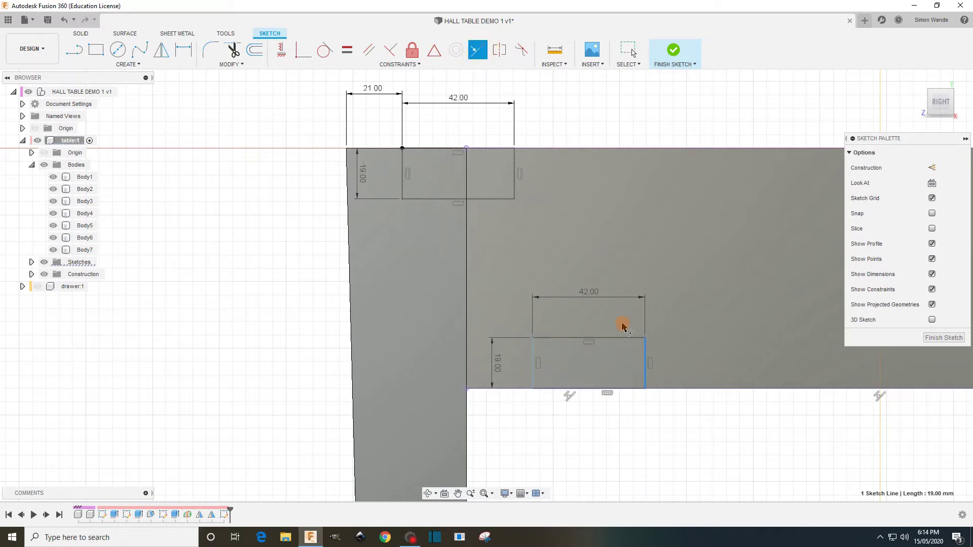
pyautogui.click(515, 188)
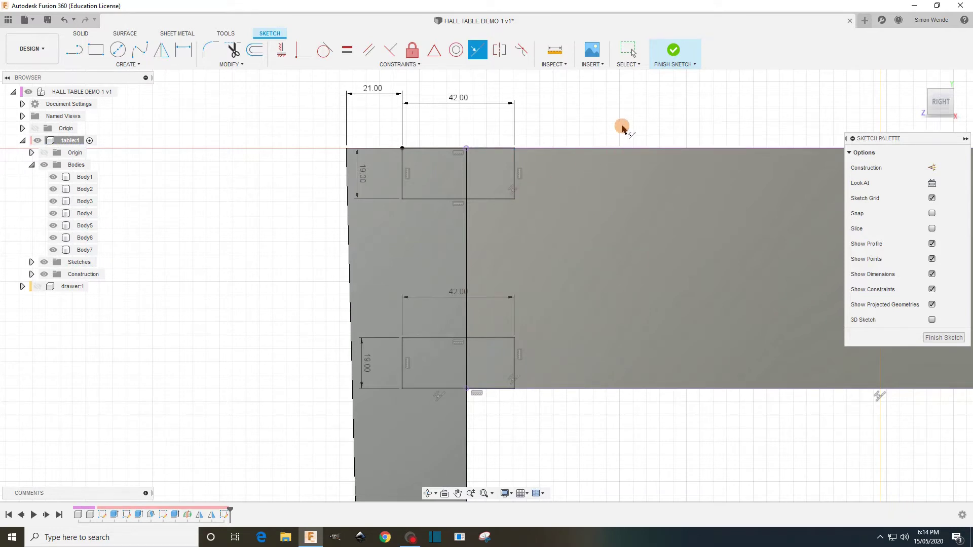
pyautogui.press('Escape')
pyautogui.press('Escape')
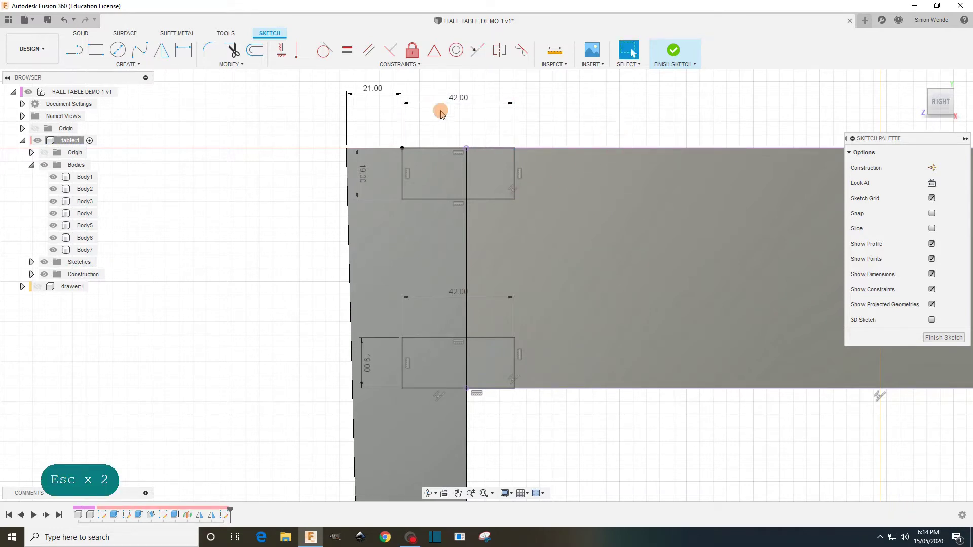
# - Test the link between both rectangles by setting the upper one's offset to 25 mm and back to 21 mm
pyautogui.doubleClick(372, 89)
pyautogui.write('25')
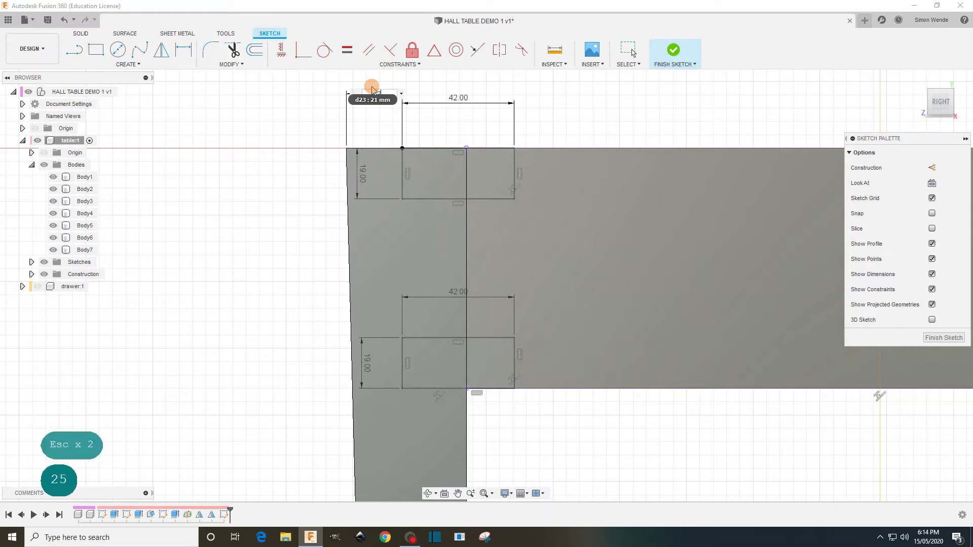
pyautogui.press('Return')
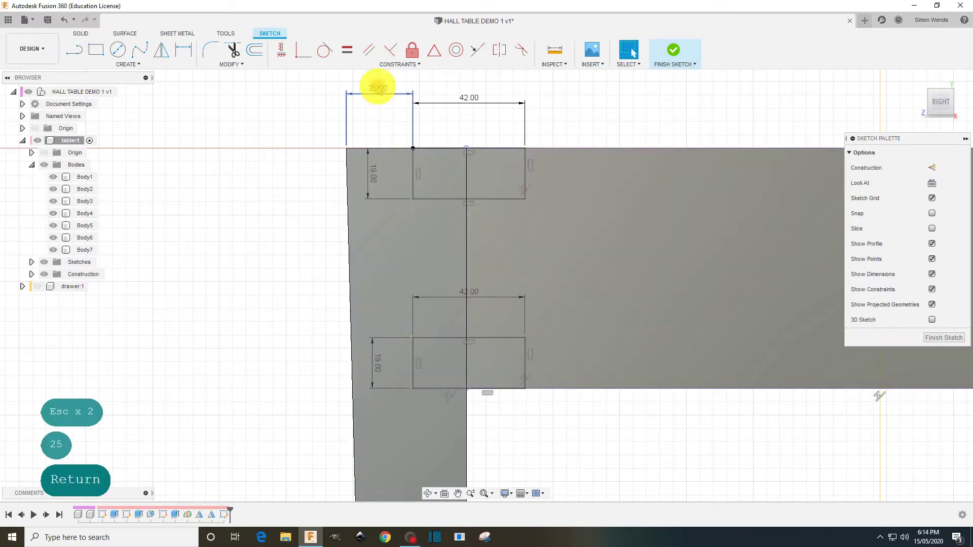
pyautogui.doubleClick(375, 88)
pyautogui.write('21')
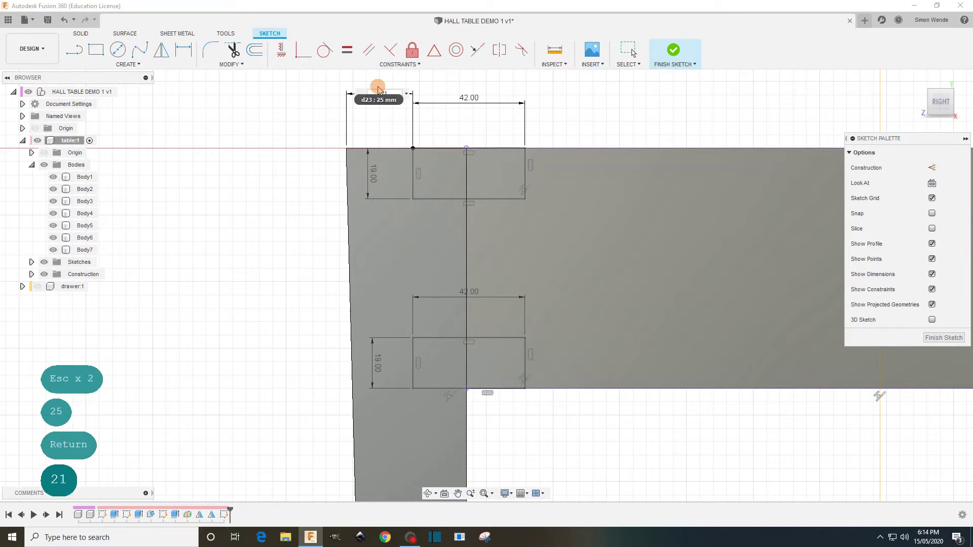
pyautogui.press('Return')
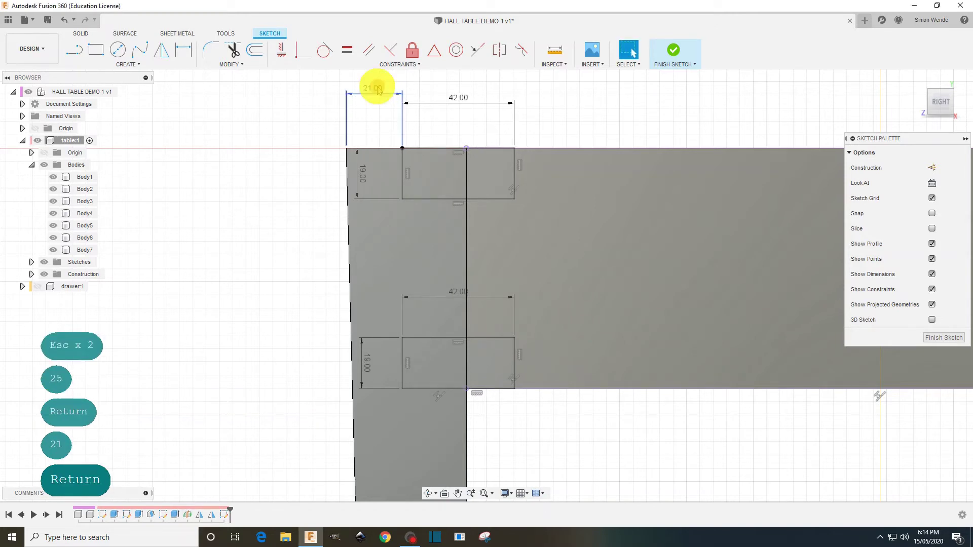
# - Delete the offset dimension from the leg's corner and slide the linked rectangles farther onto the rail
pyautogui.click(376, 87)
pyautogui.press('Delete')
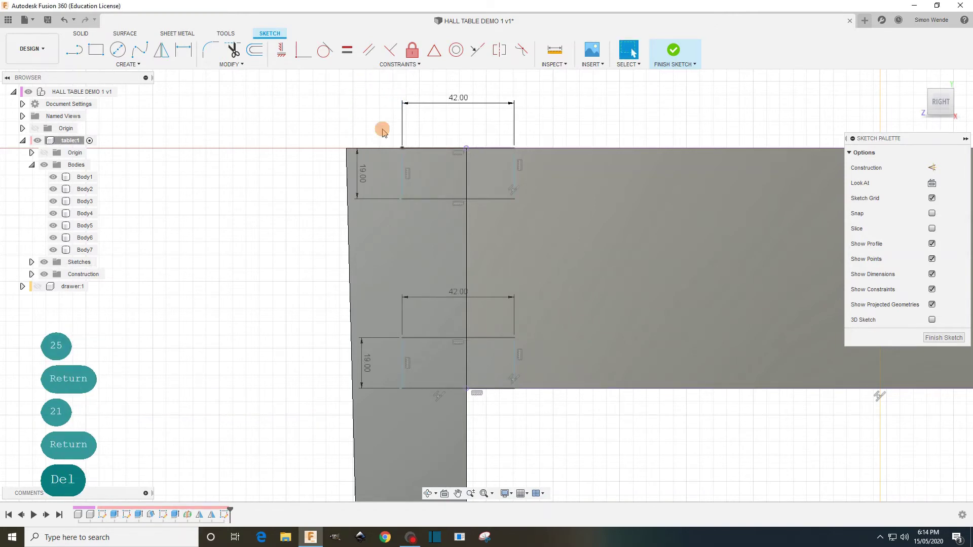
pyautogui.doubleClick(432, 200)
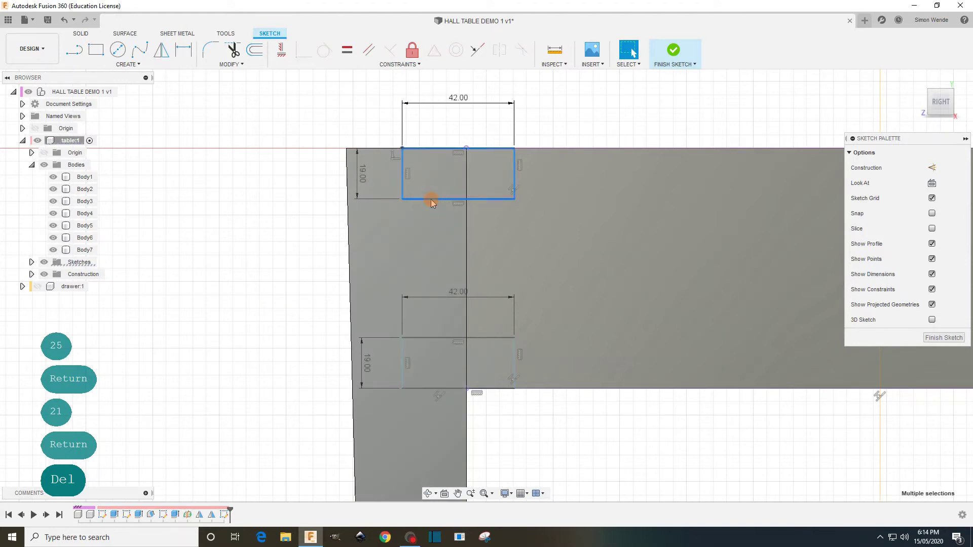
pyautogui.moveTo(432, 203)
pyautogui.mouseDown()
pyautogui.moveTo(593, 215)
pyautogui.moveTo(228, 213)
pyautogui.moveTo(589, 245)
pyautogui.moveTo(459, 246)
pyautogui.mouseUp()
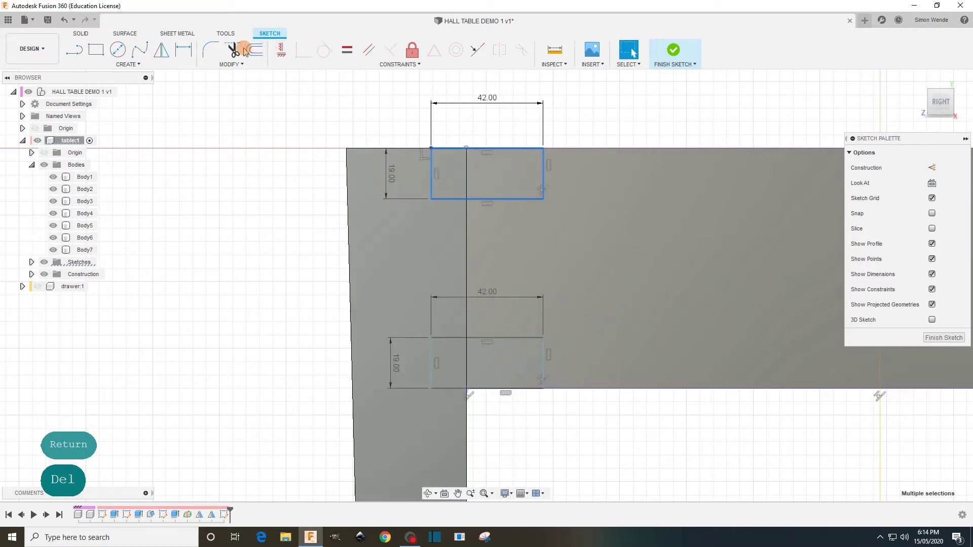
pyautogui.click(183, 49)
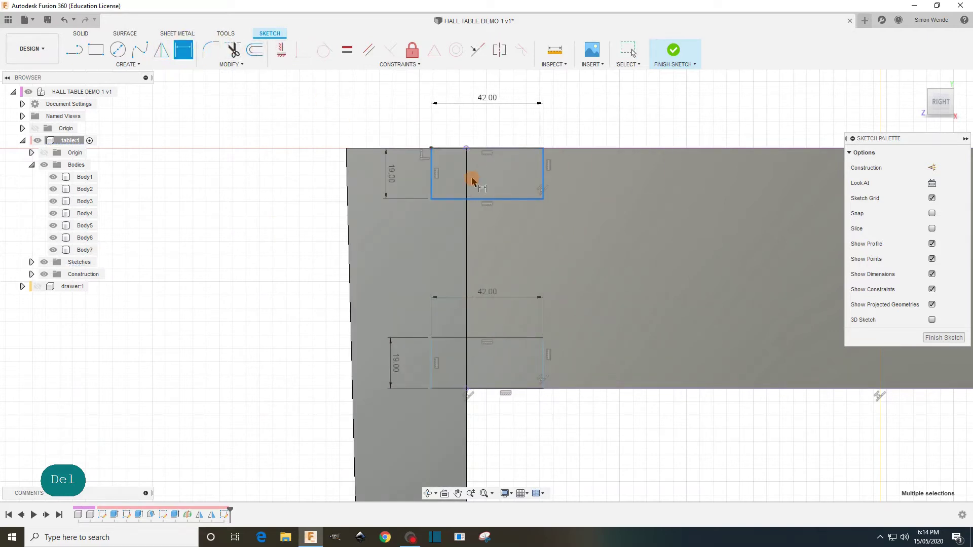
pyautogui.click(435, 174)
pyautogui.click(467, 182)
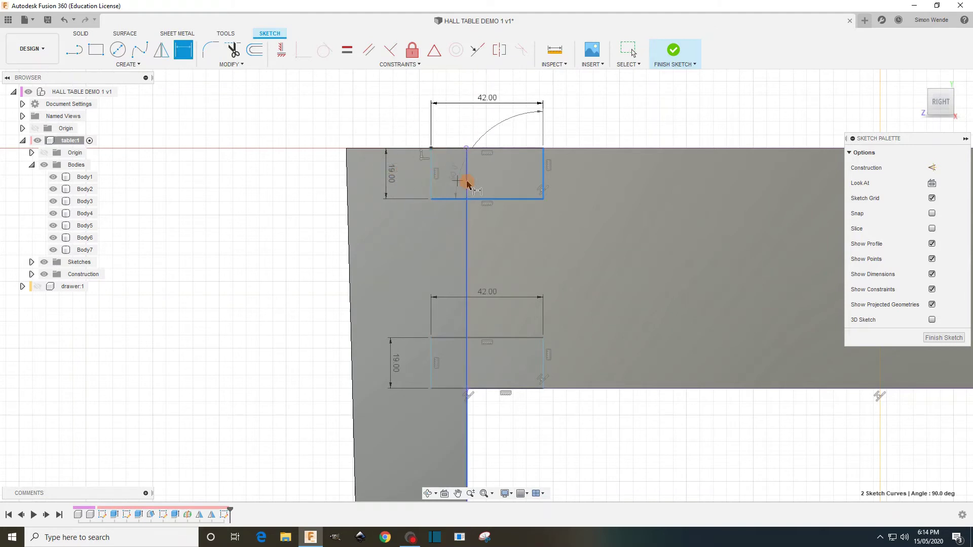
pyautogui.press('Escape')
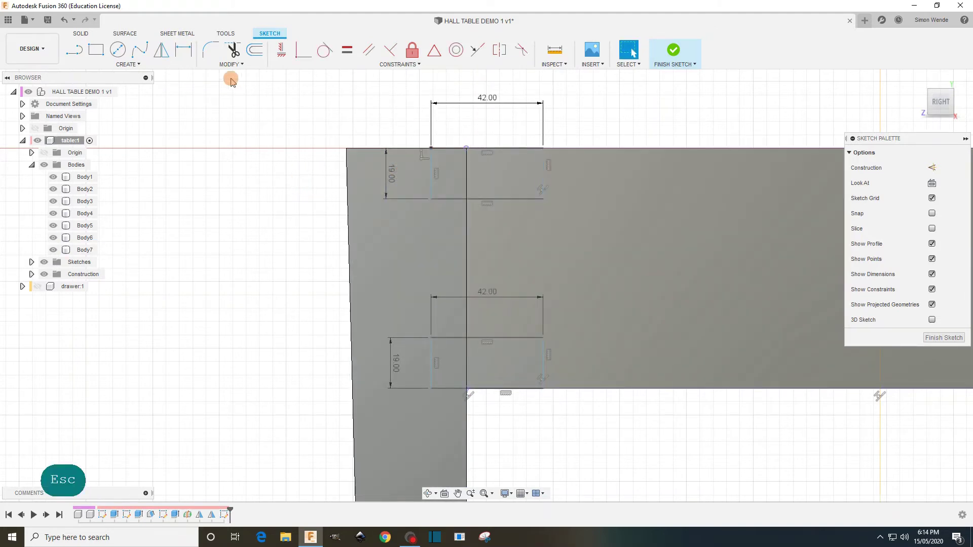
# - Dimension the upper rectangle's outer vertical edge 21 mm from the leg's top outer corner and finish the sketch
pyautogui.click(183, 49)
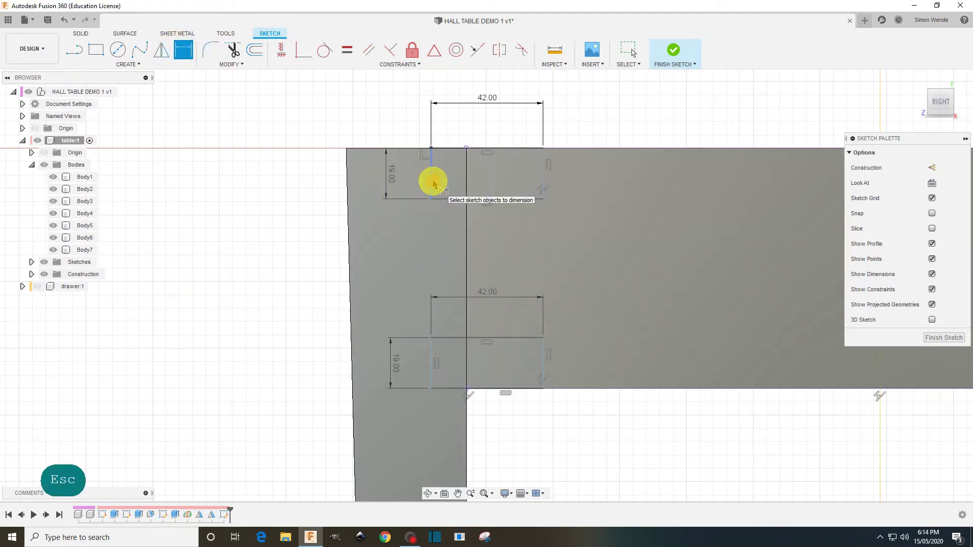
pyautogui.click(435, 182)
pyautogui.click(348, 149)
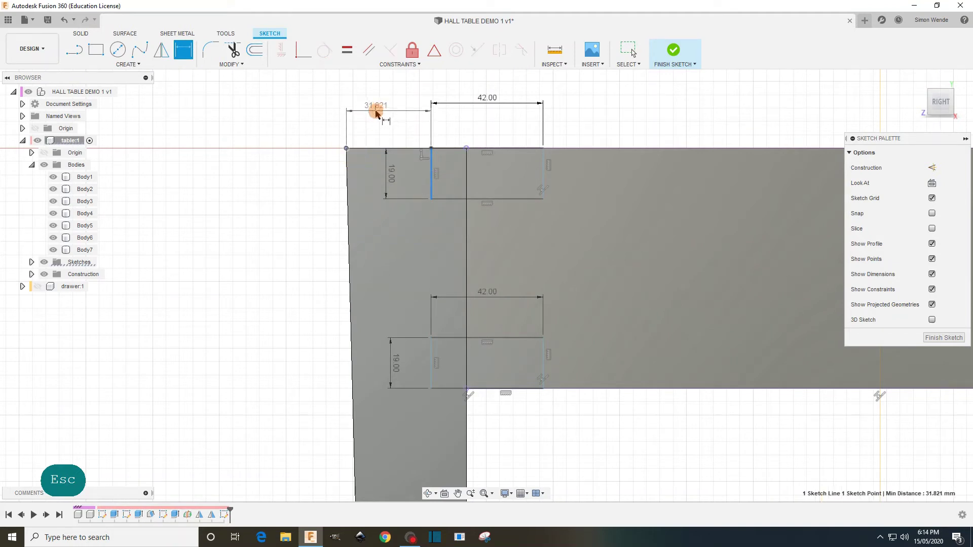
pyautogui.click(400, 114)
pyautogui.write('21')
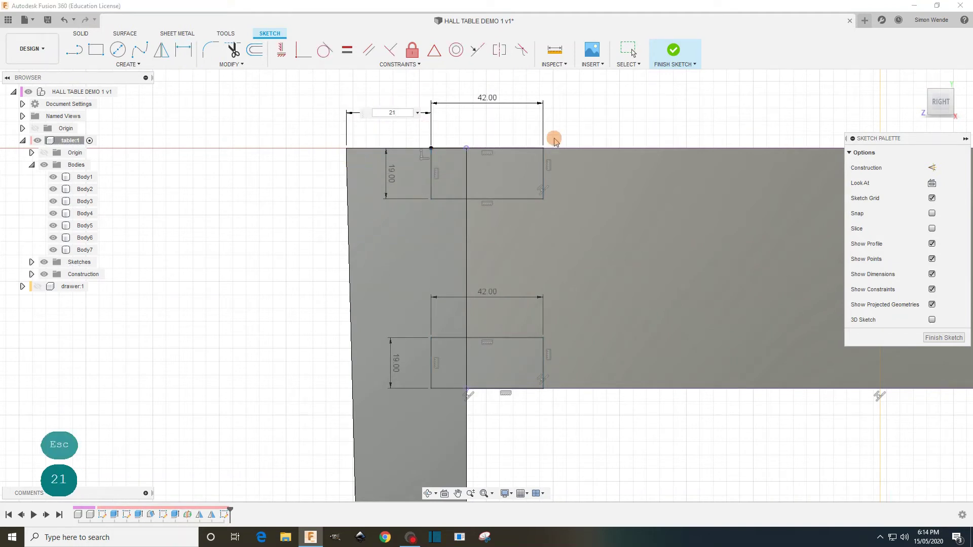
pyautogui.press('Return')
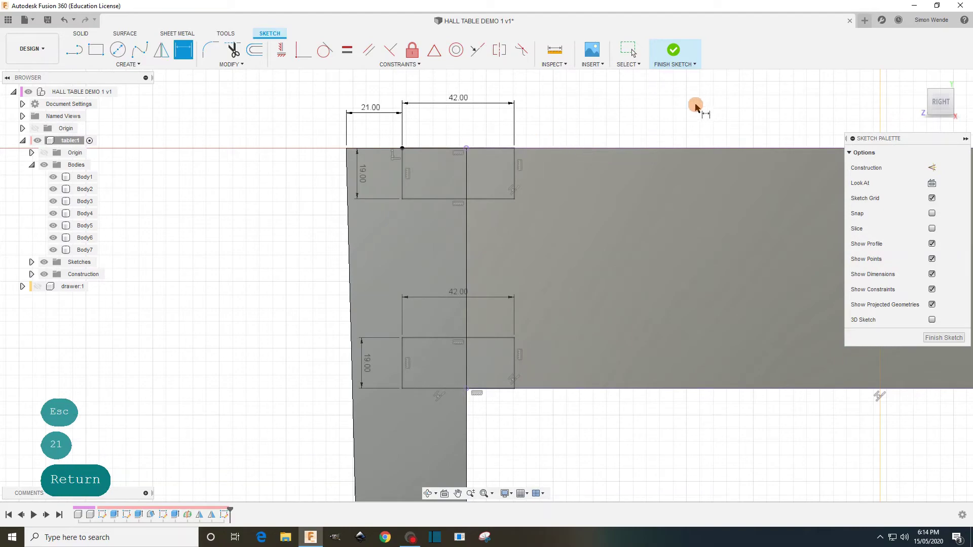
pyautogui.click(677, 53)
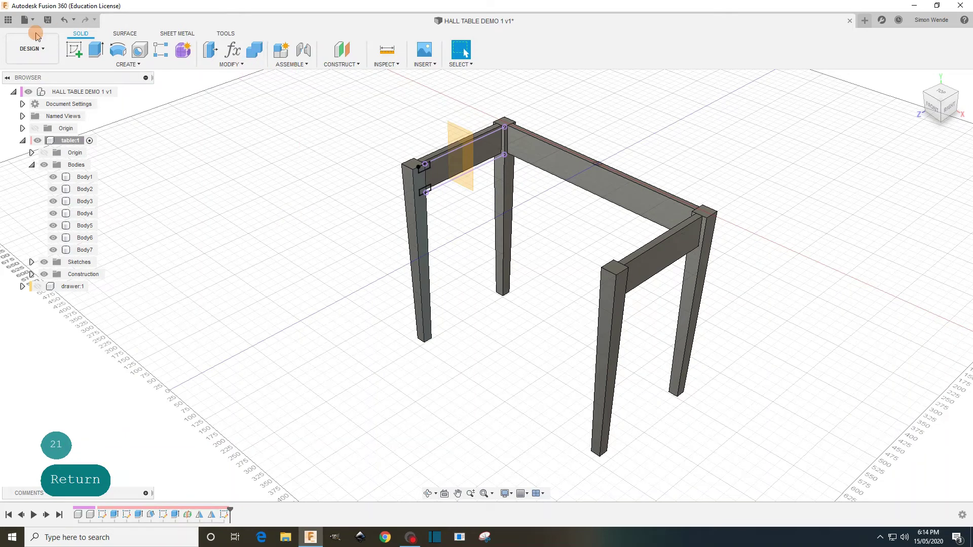
# - Start an extrusion using all four profile regions of the upper and lower rail rectangles
pyautogui.click(96, 50)
pyautogui.scroll(4, 443, 214)
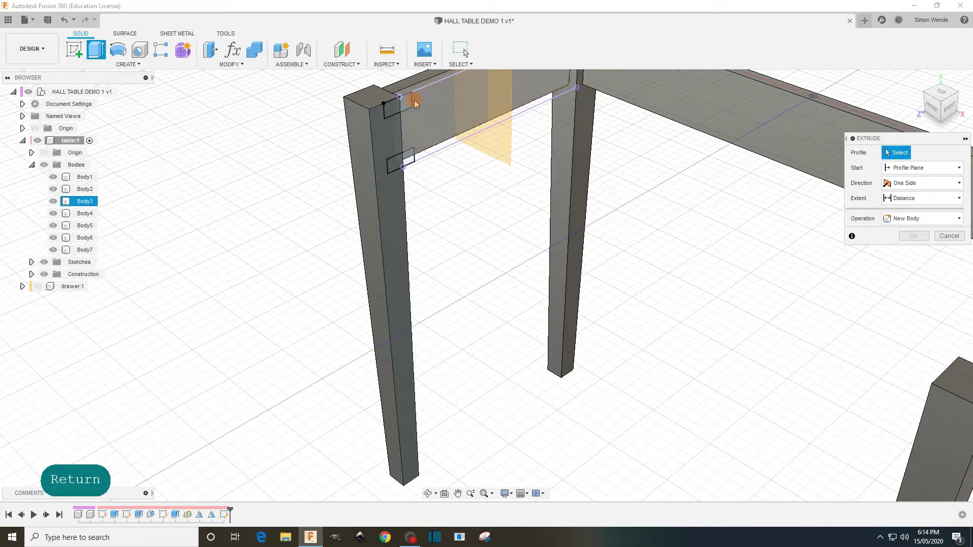
pyautogui.scroll(2, 427, 88)
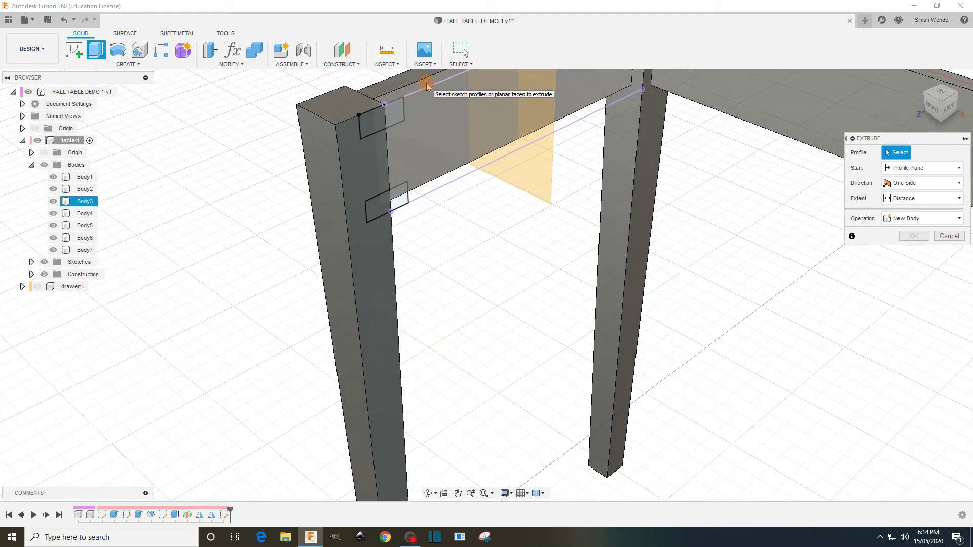
pyautogui.click(376, 122)
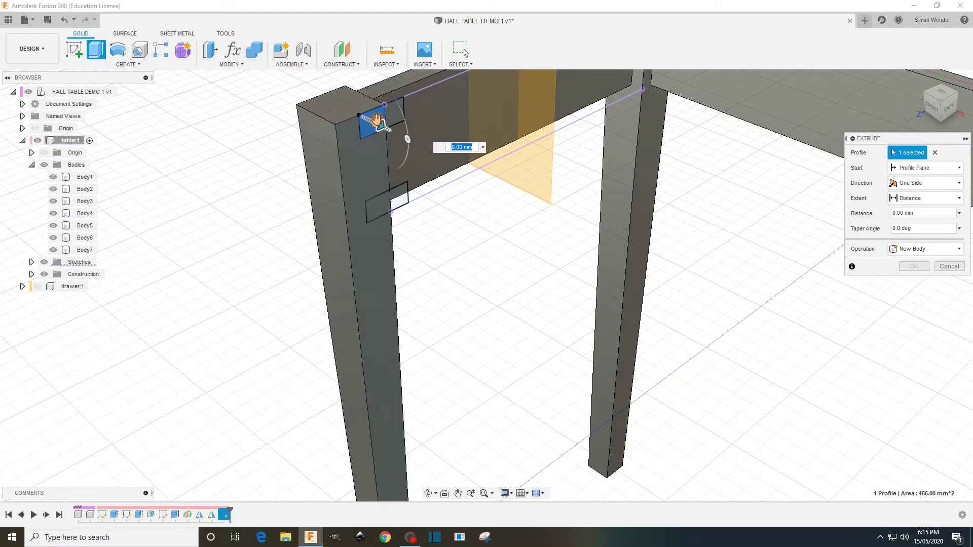
pyautogui.click(393, 119)
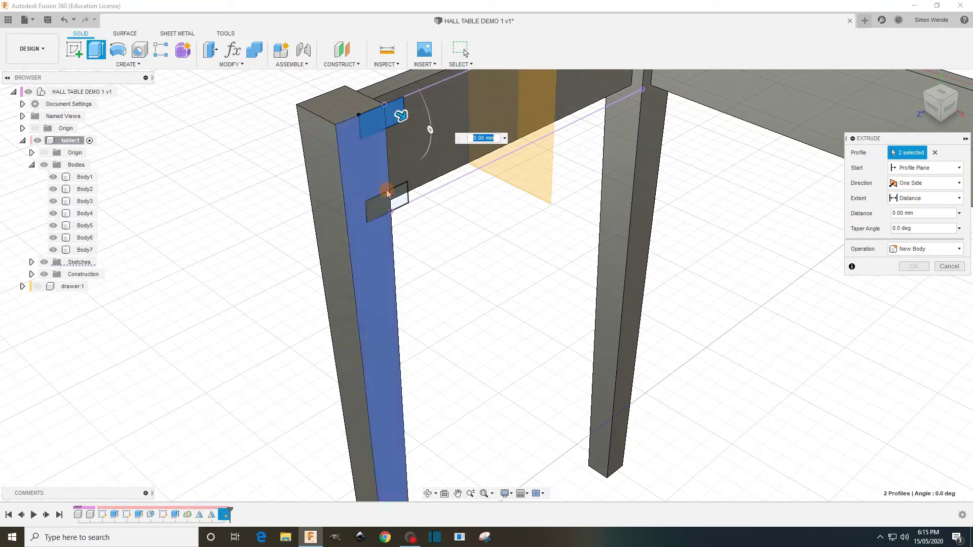
pyautogui.click(380, 202)
pyautogui.click(395, 200)
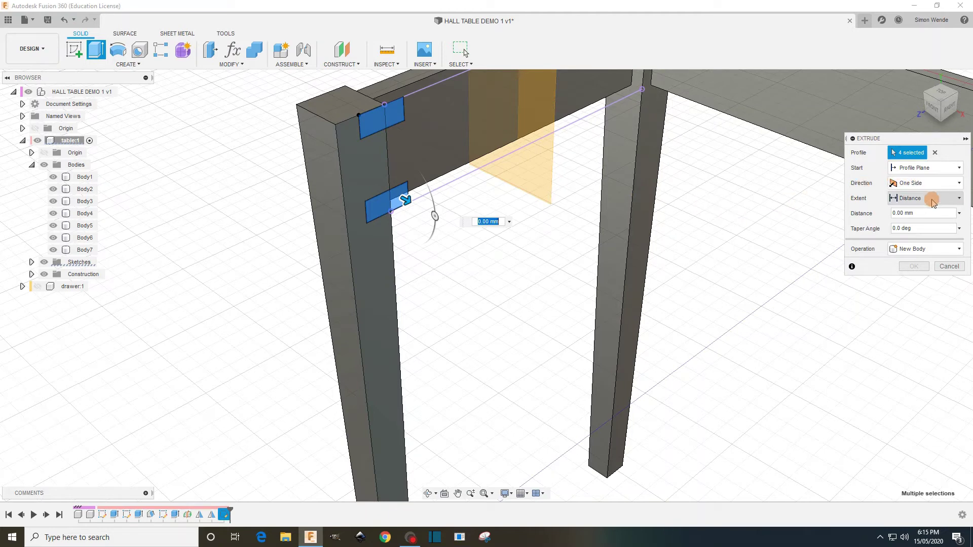
# - Extrude the profiles with a To Object extent up to the opposite front leg's inner face, as new bodies
pyautogui.click(932, 199)
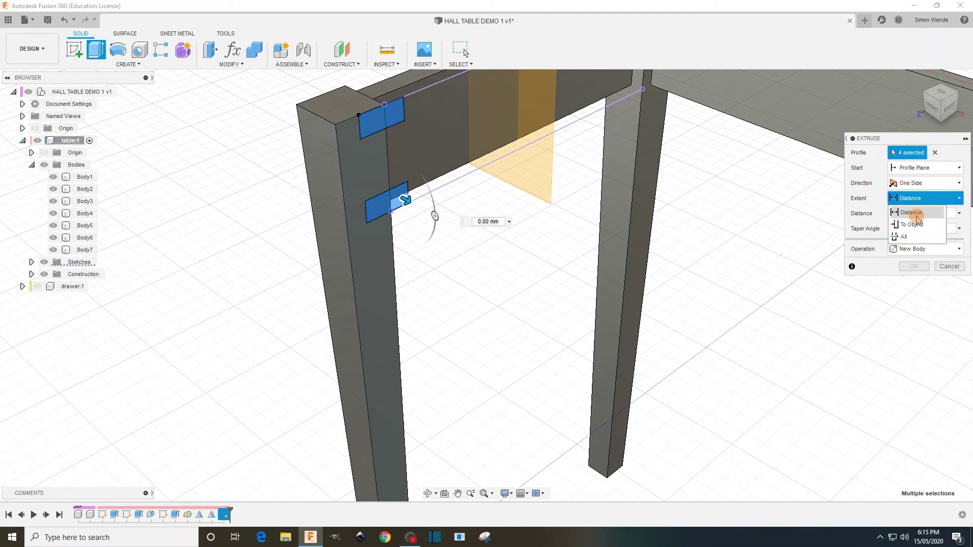
pyautogui.click(916, 226)
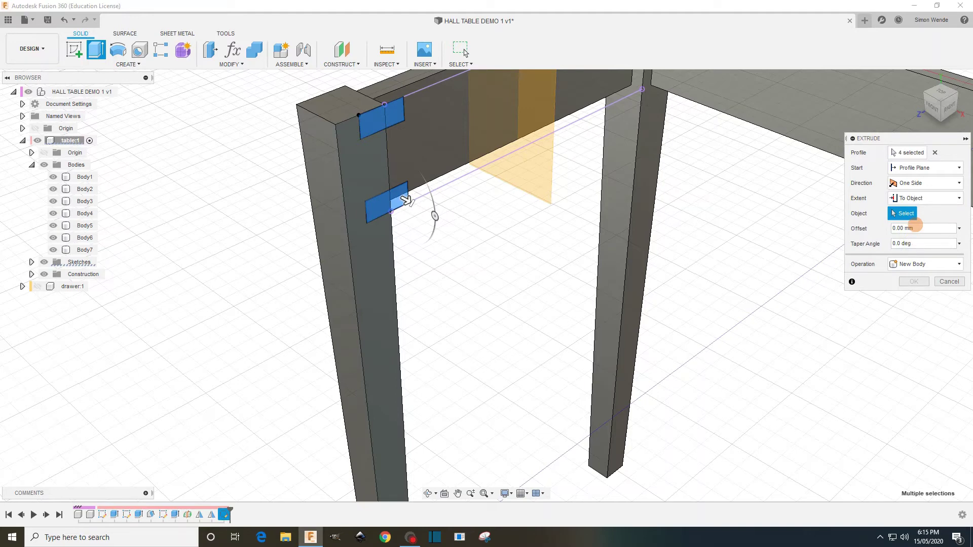
pyautogui.scroll(-5, 278, 270)
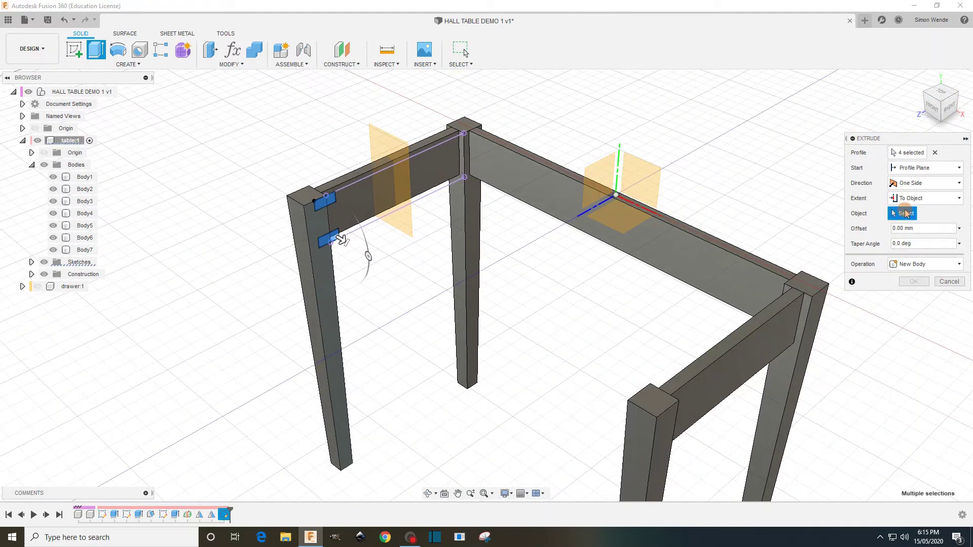
pyautogui.keyDown('shift'); pyautogui.moveTo(600, 427); pyautogui.dragTo(510, 319, button='middle'); pyautogui.keyUp('shift')
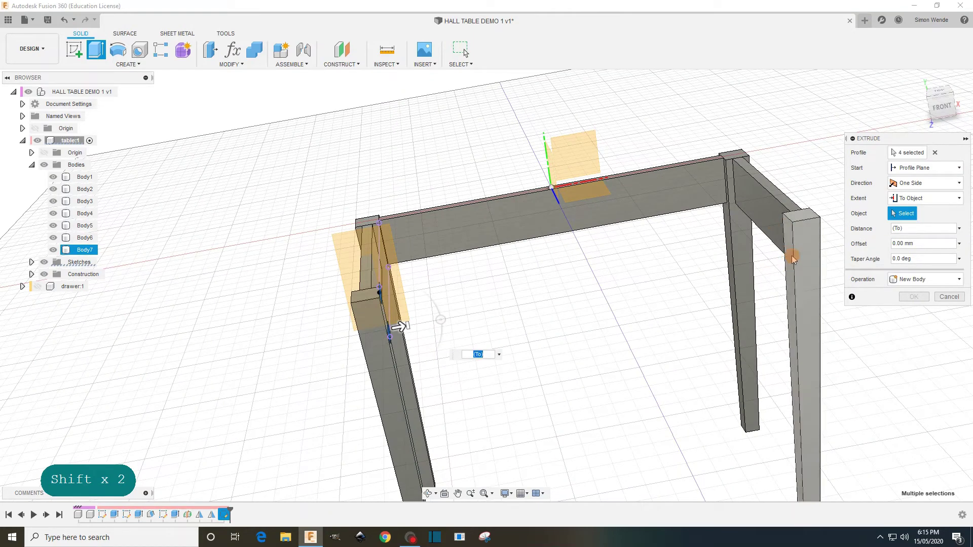
pyautogui.click(792, 257)
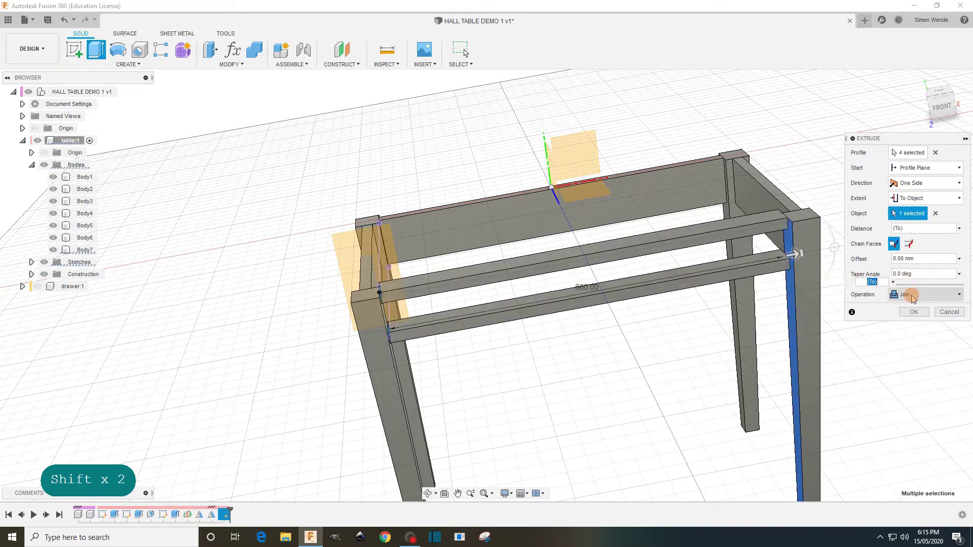
pyautogui.click(912, 296)
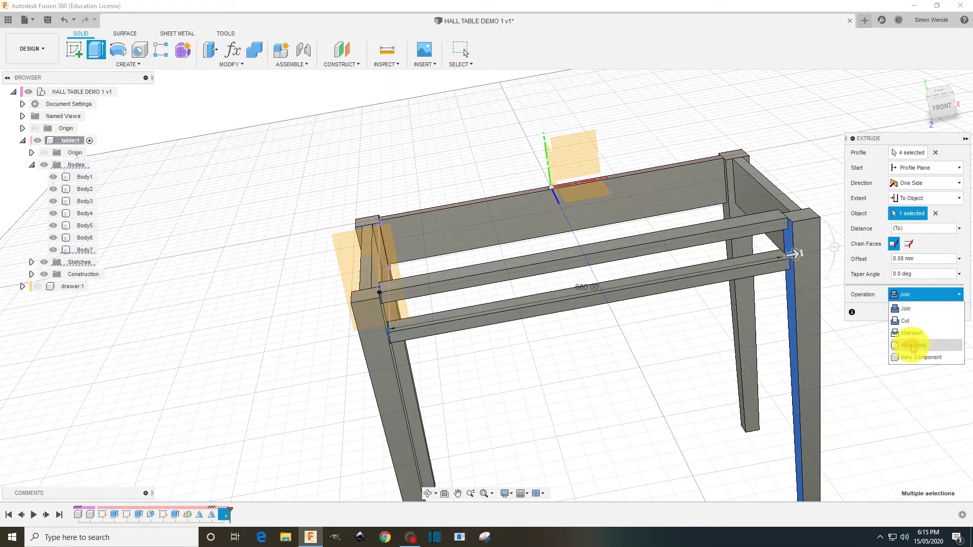
pyautogui.click(913, 347)
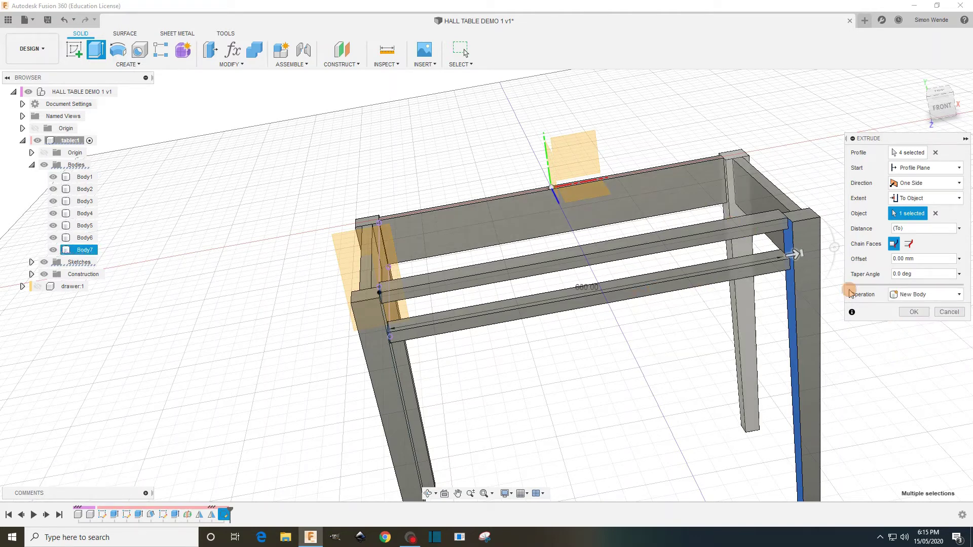
pyautogui.click(913, 312)
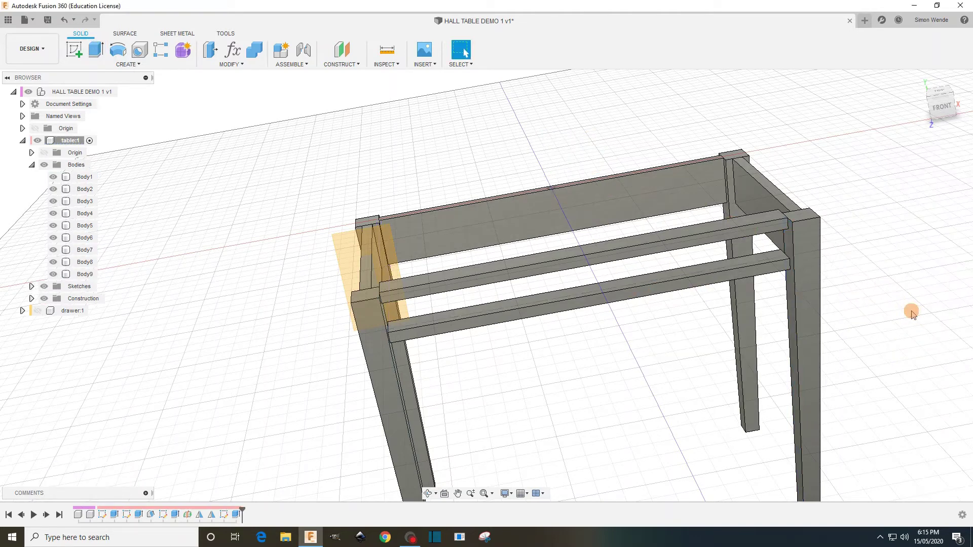
# - Examine the two front rails and the rest of the table frame from several angles
pyautogui.scroll(-3, 254, 289)
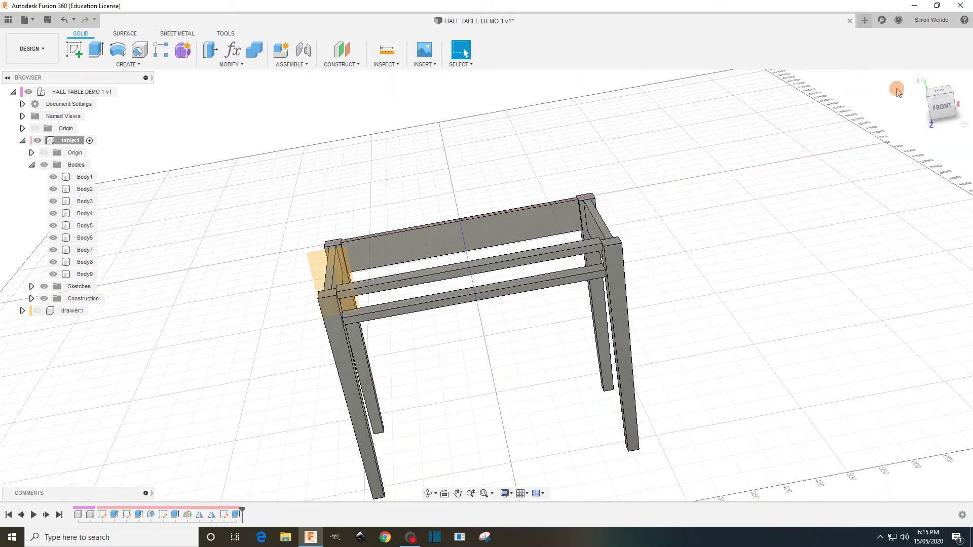
pyautogui.click(918, 80)
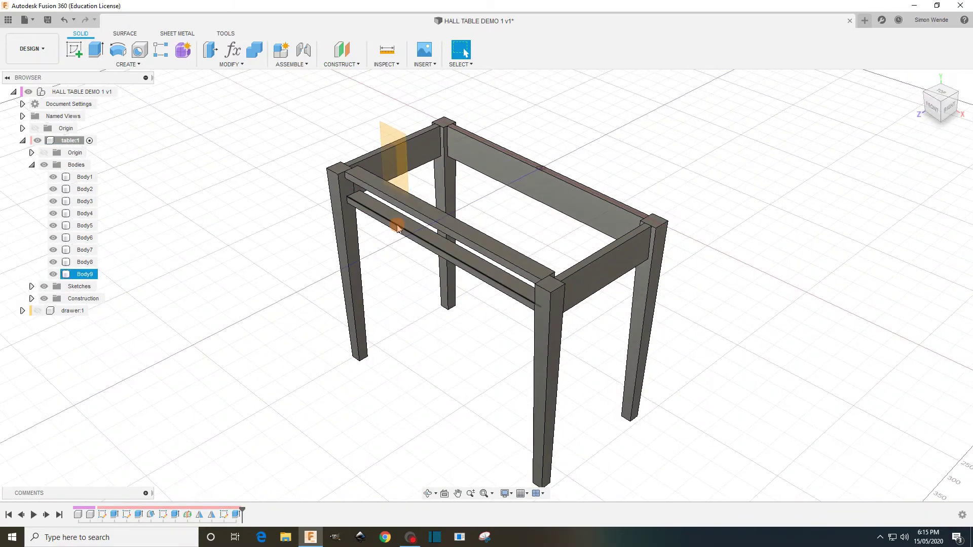
pyautogui.scroll(3, 461, 276)
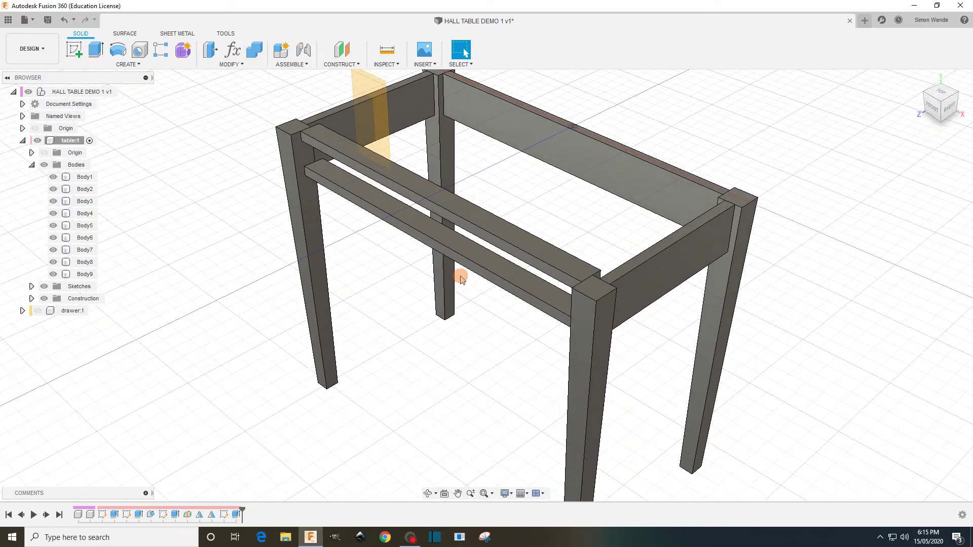
pyautogui.scroll(-1, 460, 279)
pyautogui.keyDown('shift'); pyautogui.moveTo(421, 321); pyautogui.dragTo(449, 315, button='middle'); pyautogui.keyUp('shift')
pyautogui.click(425, 131)
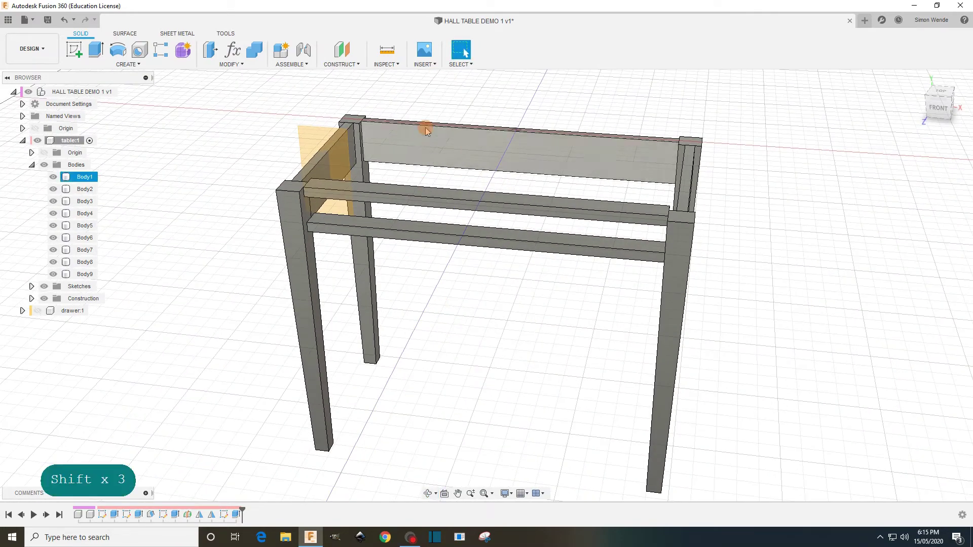
pyautogui.click(430, 115)
pyautogui.scroll(1, 430, 115)
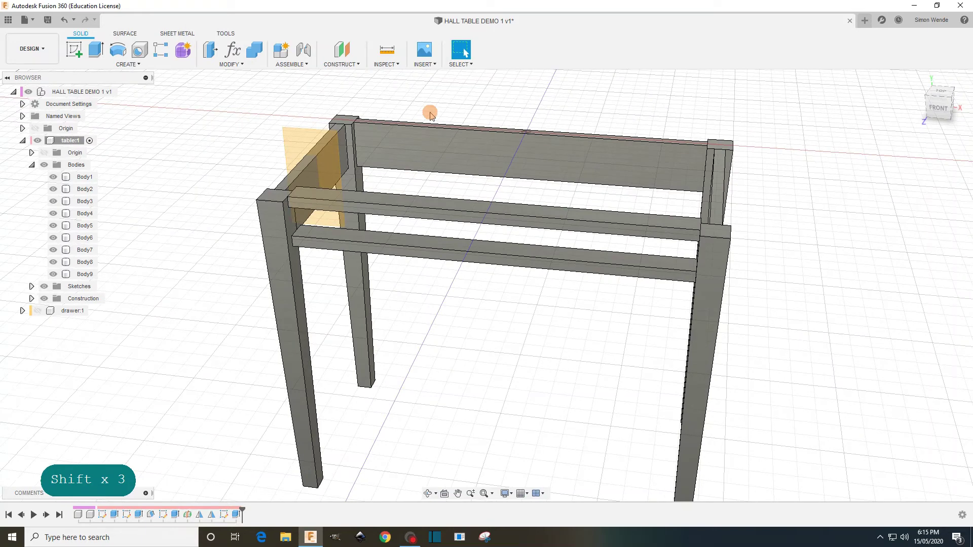
# - Sketch a rectangle about 41 mm wide and 52 mm high between the two rails, on the upper rail's front face
pyautogui.click(78, 49)
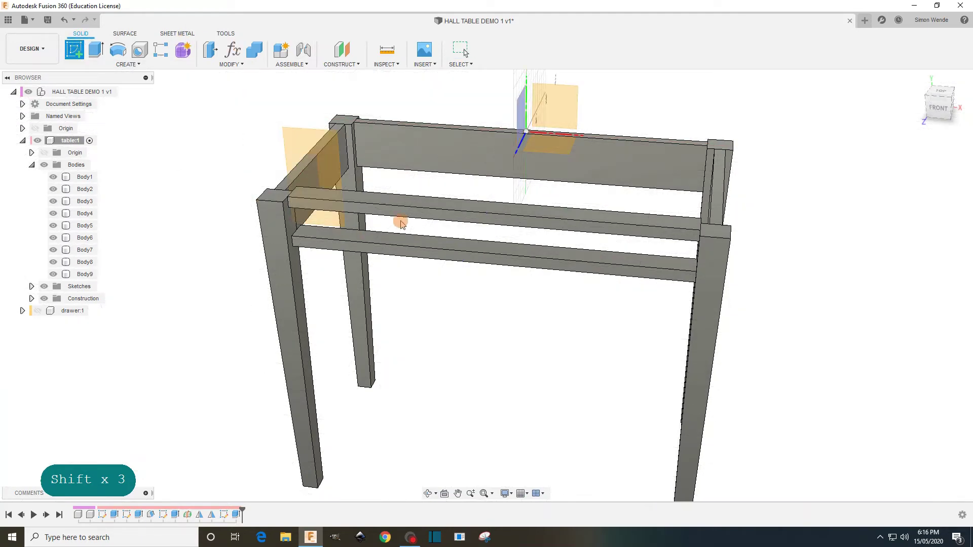
pyautogui.click(404, 212)
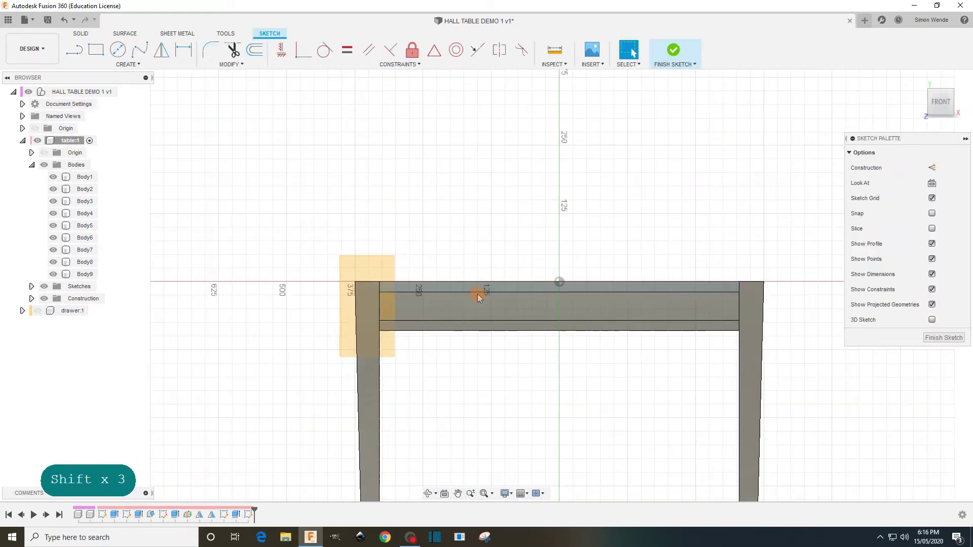
pyautogui.scroll(3, 567, 415)
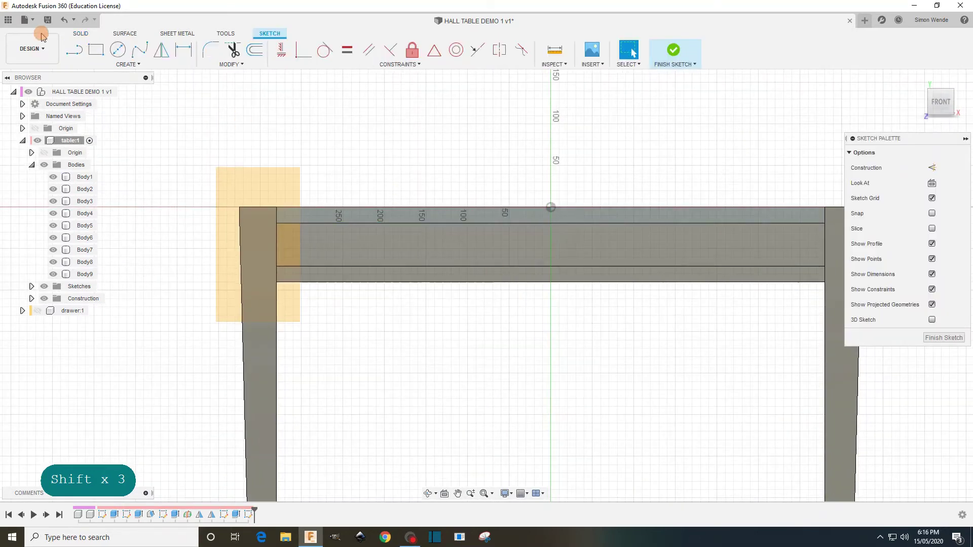
pyautogui.click(96, 50)
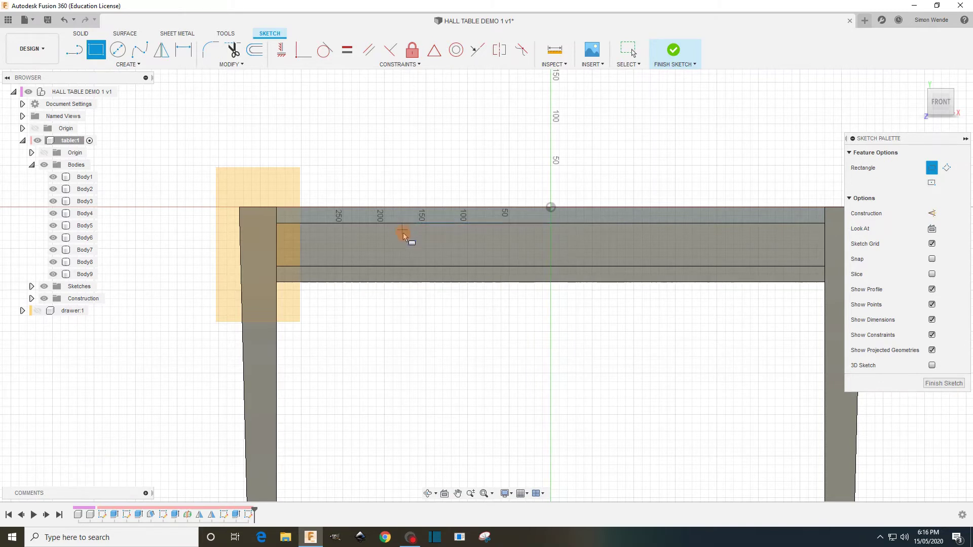
pyautogui.scroll(4, 403, 227)
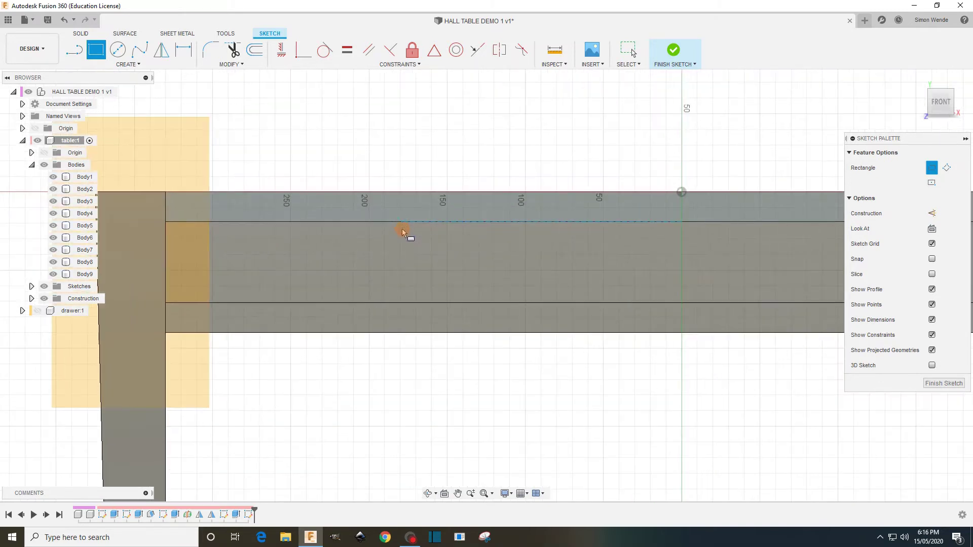
pyautogui.click(397, 222)
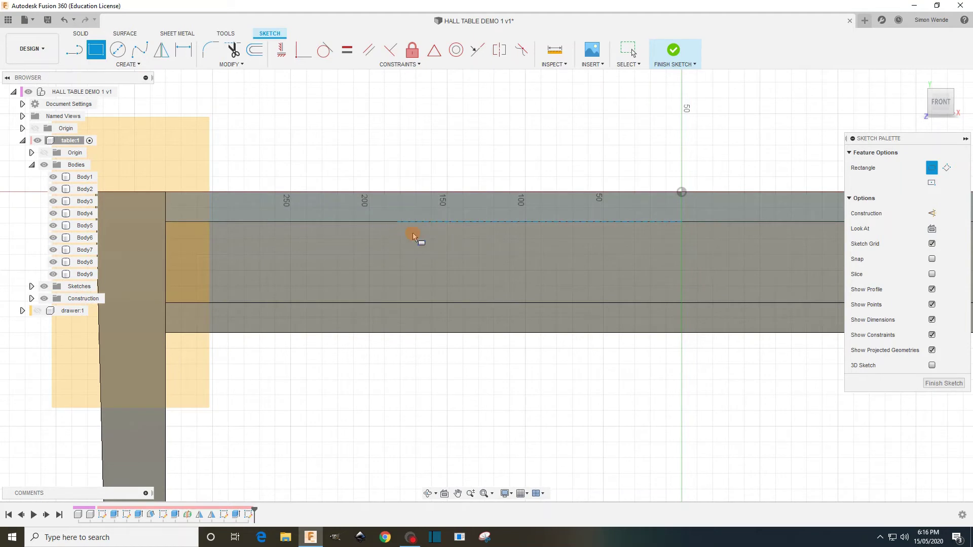
pyautogui.click(461, 303)
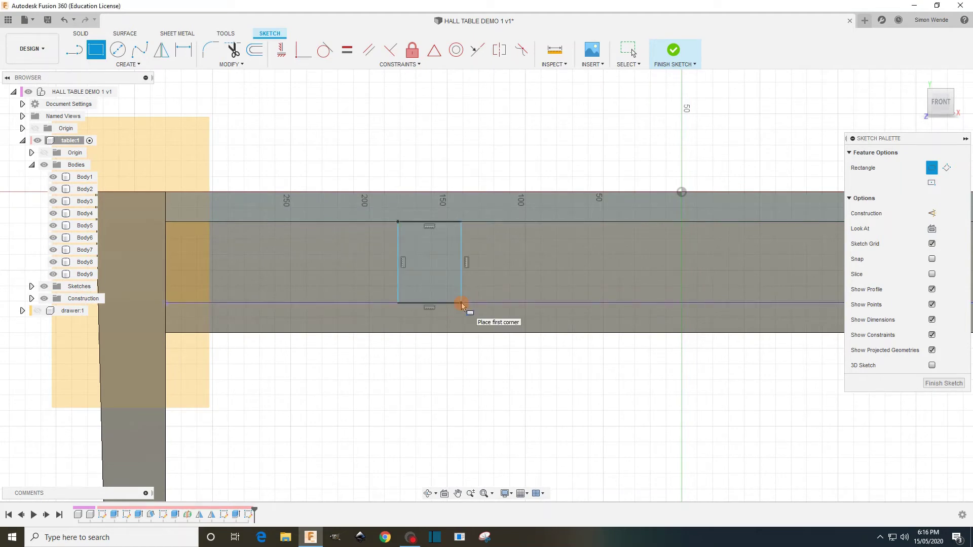
# - Set the width of the rectangle between the rails to 19 mm
pyautogui.click(190, 49)
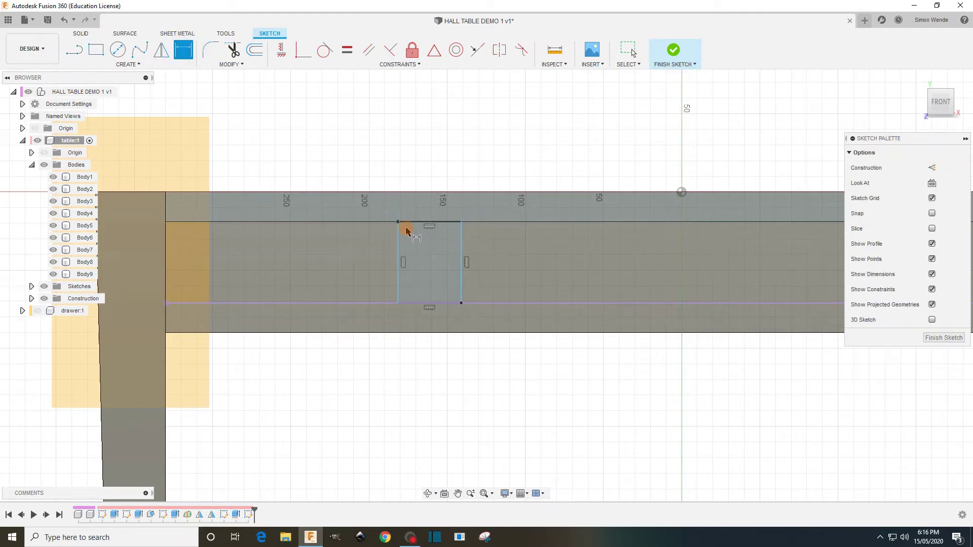
pyautogui.click(397, 243)
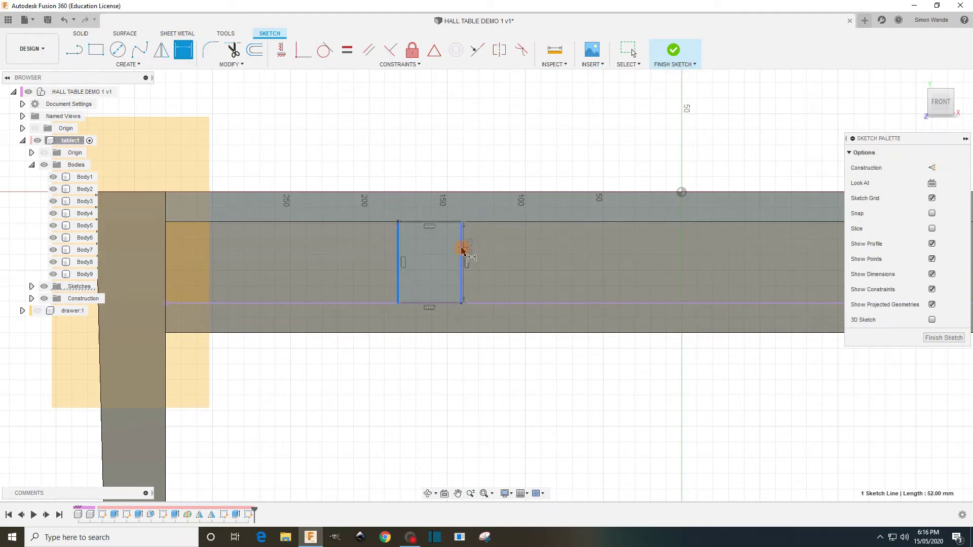
pyautogui.click(462, 249)
pyautogui.click(431, 158)
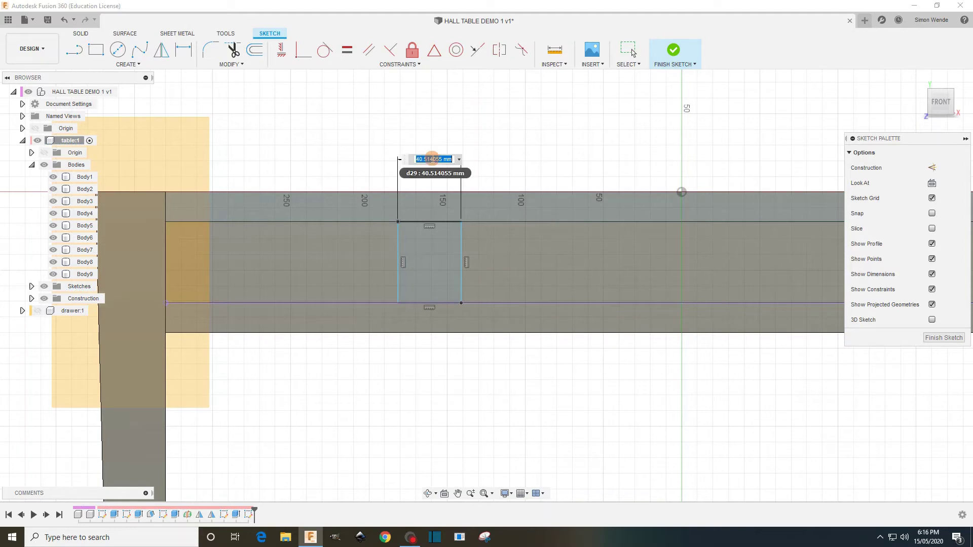
pyautogui.write('19')
pyautogui.press('Return')
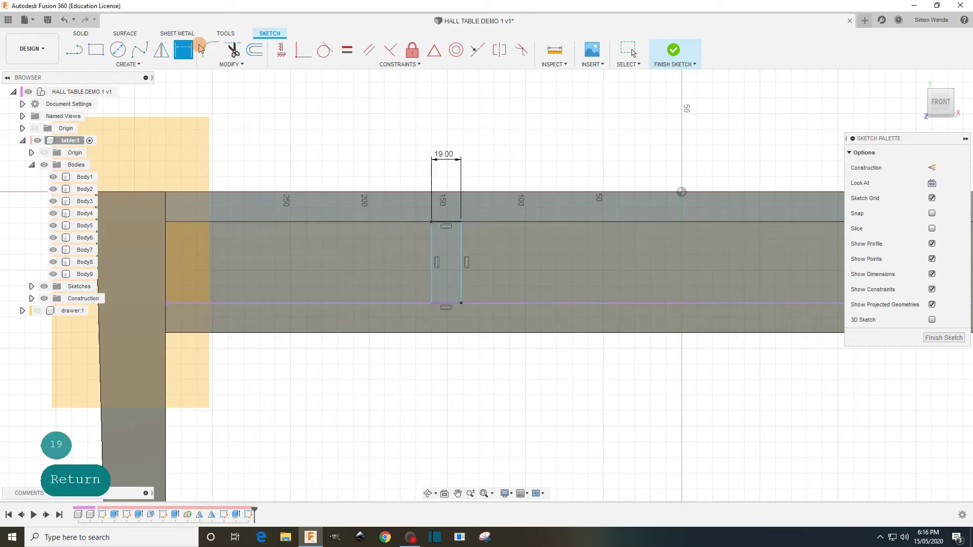
# - Try to dimension the height of the rectangle between the two front rails
pyautogui.click(430, 256)
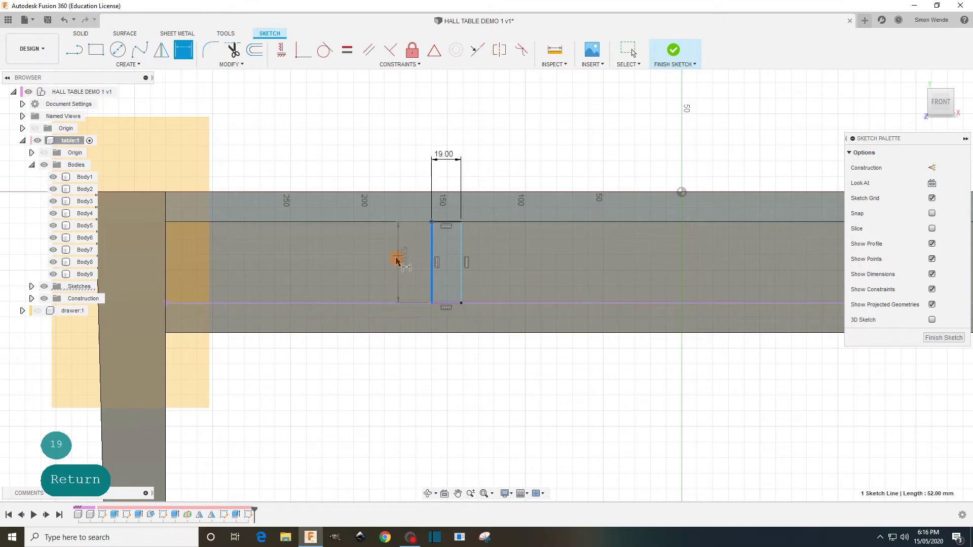
pyautogui.click(393, 256)
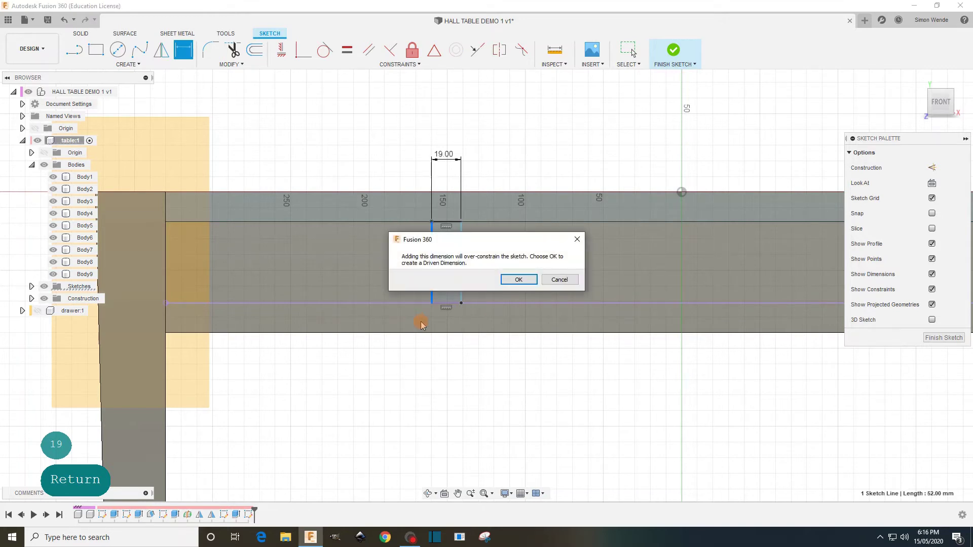
pyautogui.click(559, 280)
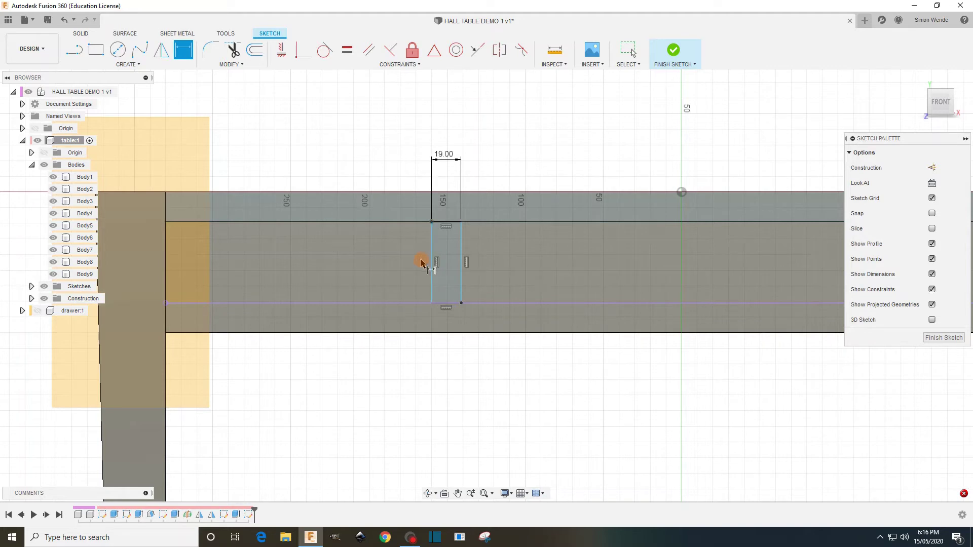
pyautogui.press('Escape')
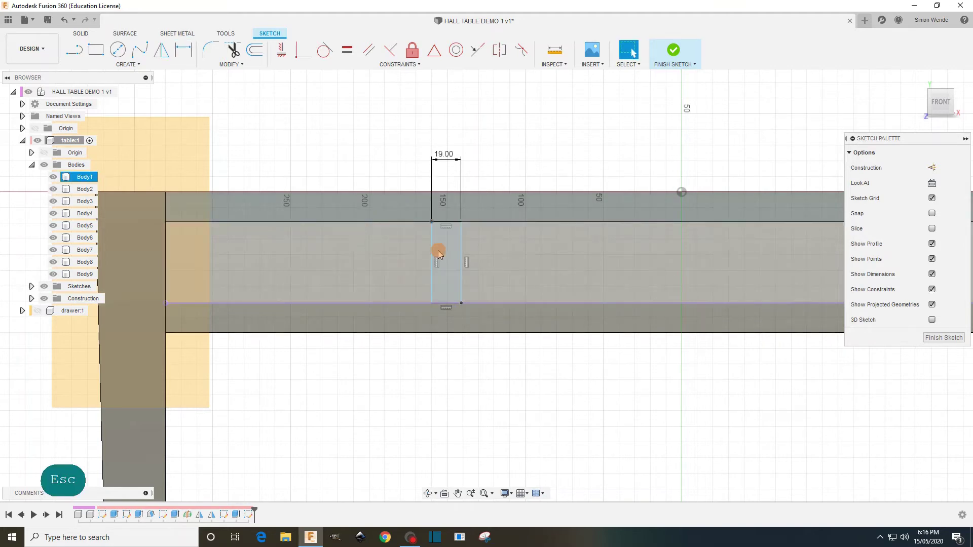
# - Shift the 19 mm wide rectangle slightly along the rails by its vertical edge
pyautogui.click(462, 281)
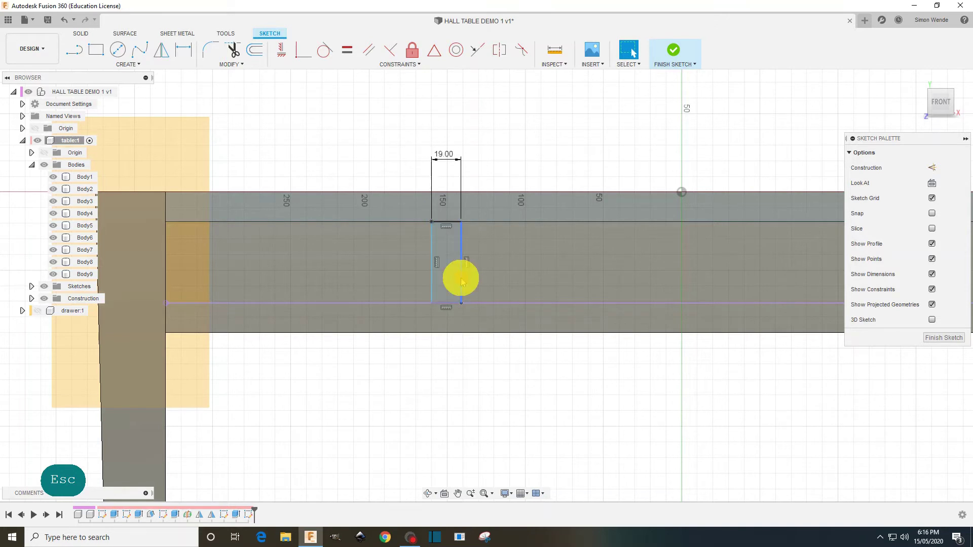
pyautogui.click(462, 282)
pyautogui.moveTo(461, 280)
pyautogui.mouseDown()
pyautogui.moveTo(369, 268)
pyautogui.moveTo(607, 296)
pyautogui.moveTo(279, 276)
pyautogui.moveTo(588, 292)
pyautogui.moveTo(467, 290)
pyautogui.mouseUp()
pyautogui.click(361, 140)
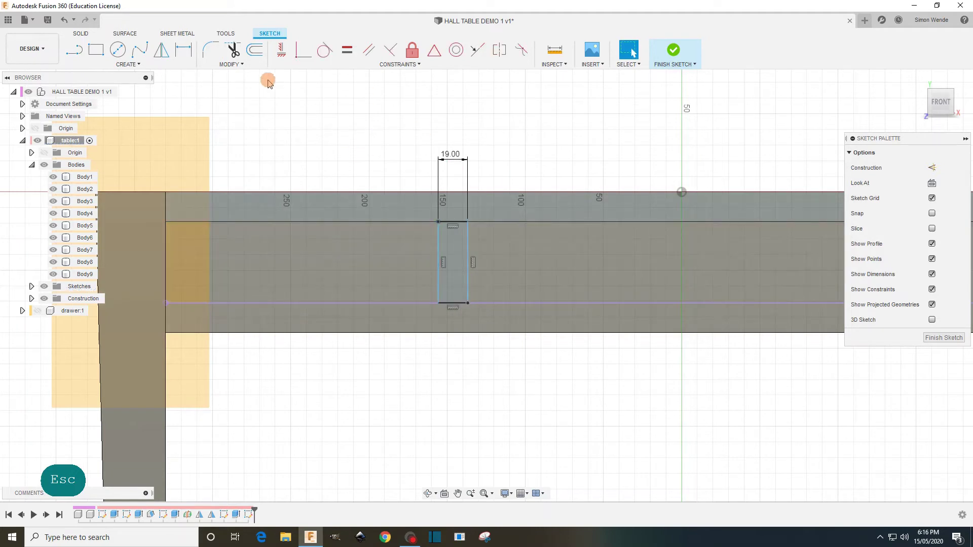
# - Dimension the horizontal distance from the front leg's inner edge to the rectangle's farther vertical edge
pyautogui.click(183, 49)
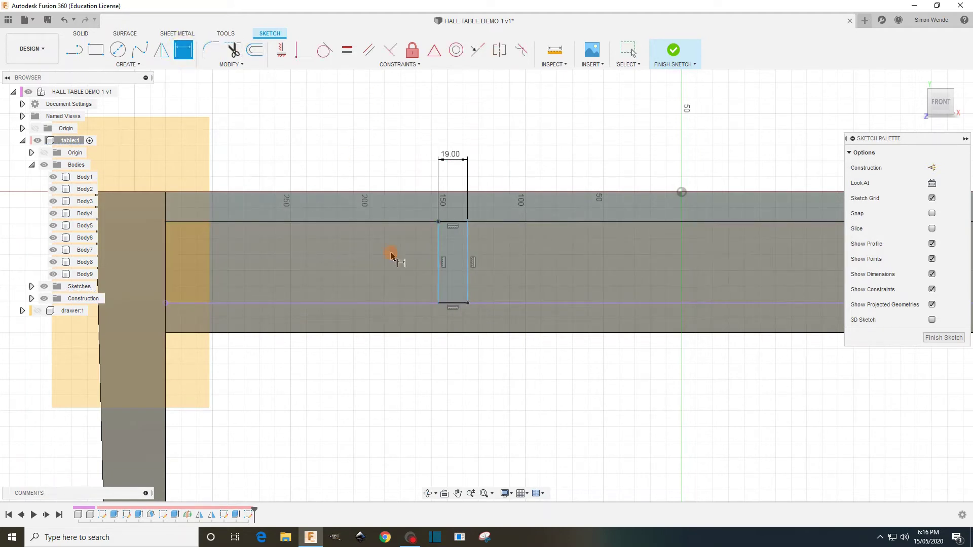
pyautogui.click(225, 303)
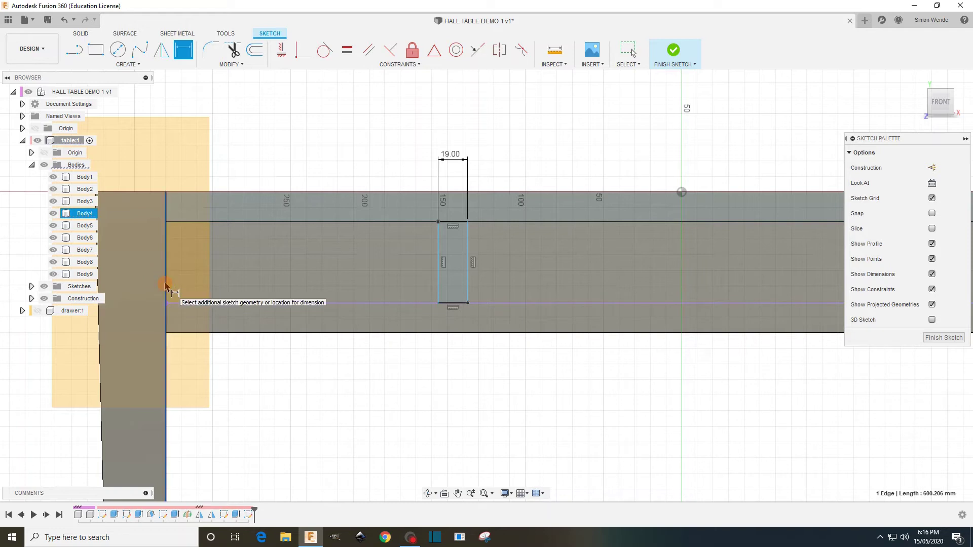
pyautogui.click(467, 280)
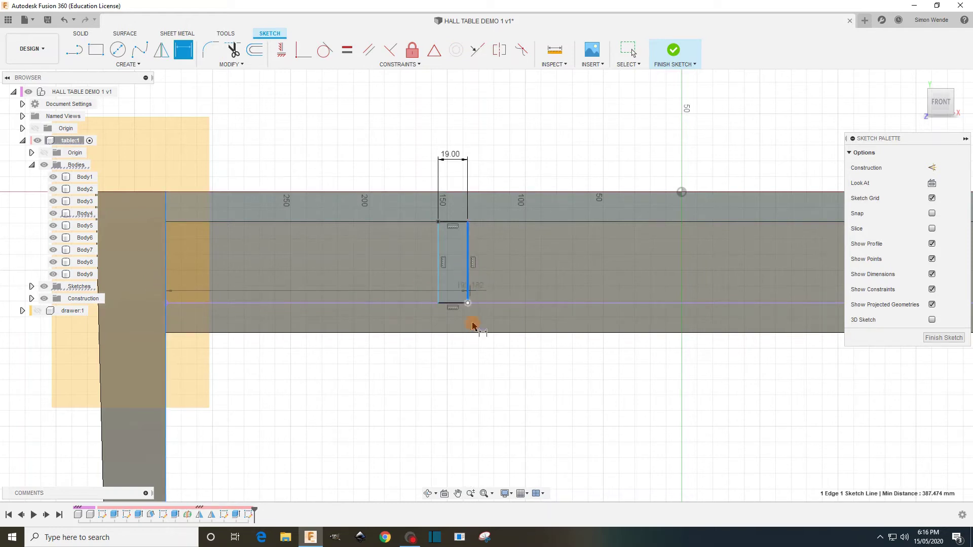
pyautogui.click(343, 365)
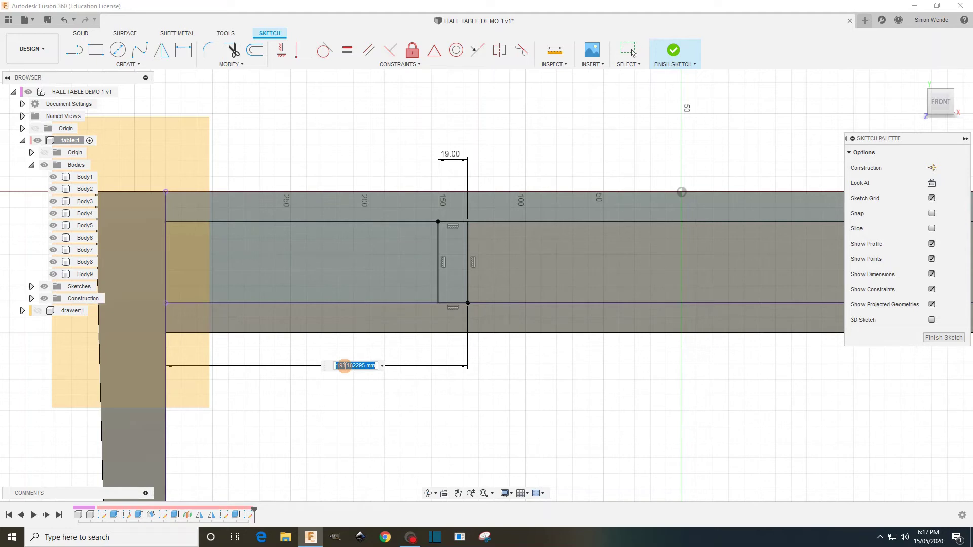
# - Set the leg-to-rectangle distance to (backrail-drawerwidth-2)/2 using the user parameters, and finish the sketch
pyautogui.write('(')
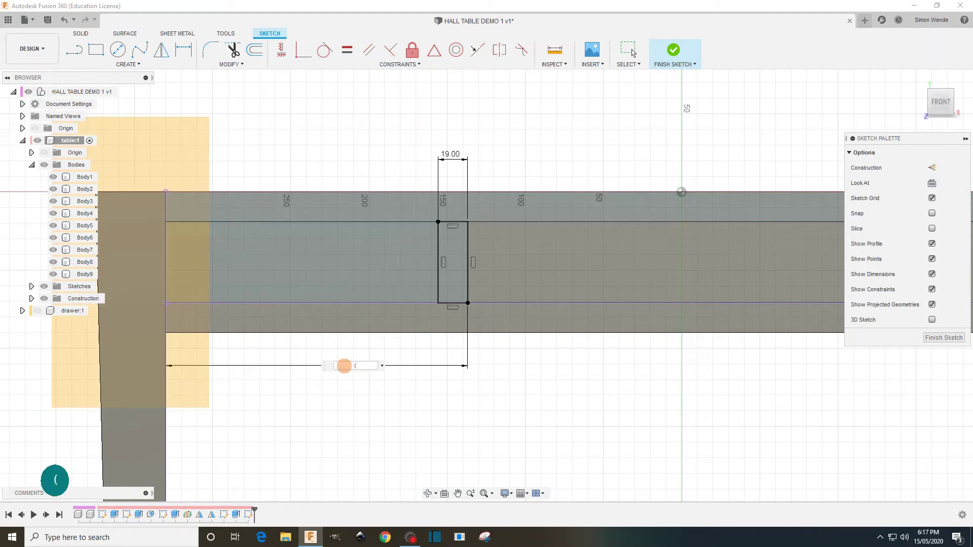
pyautogui.write('bac')
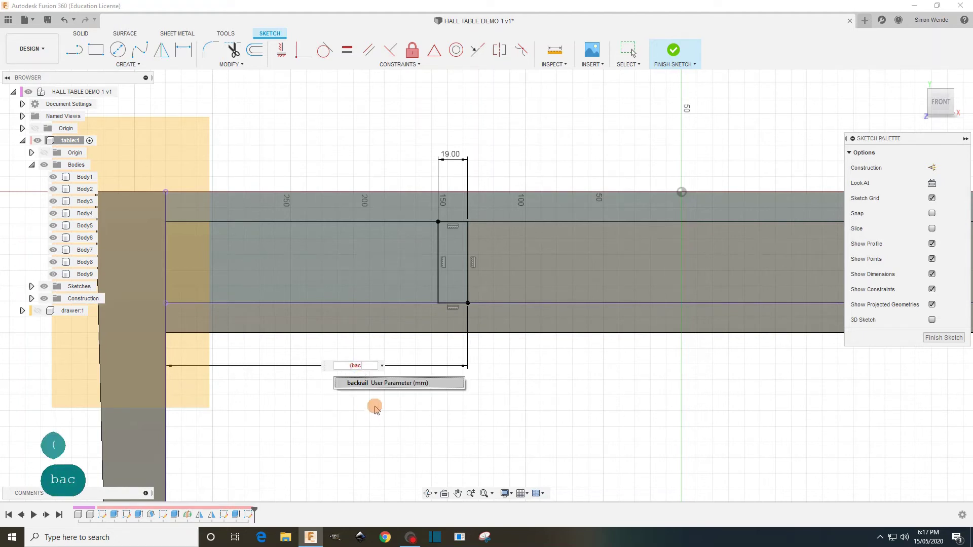
pyautogui.click(371, 384)
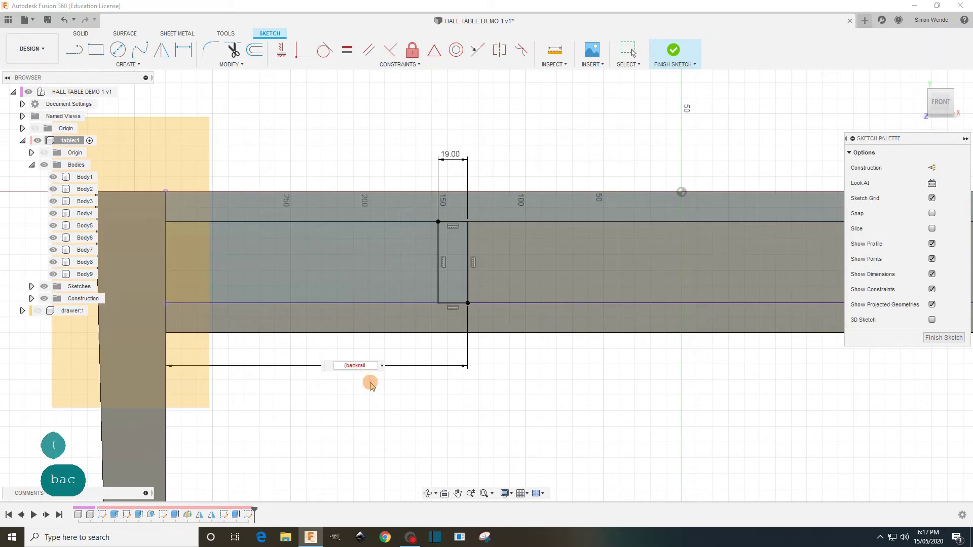
pyautogui.write('-')
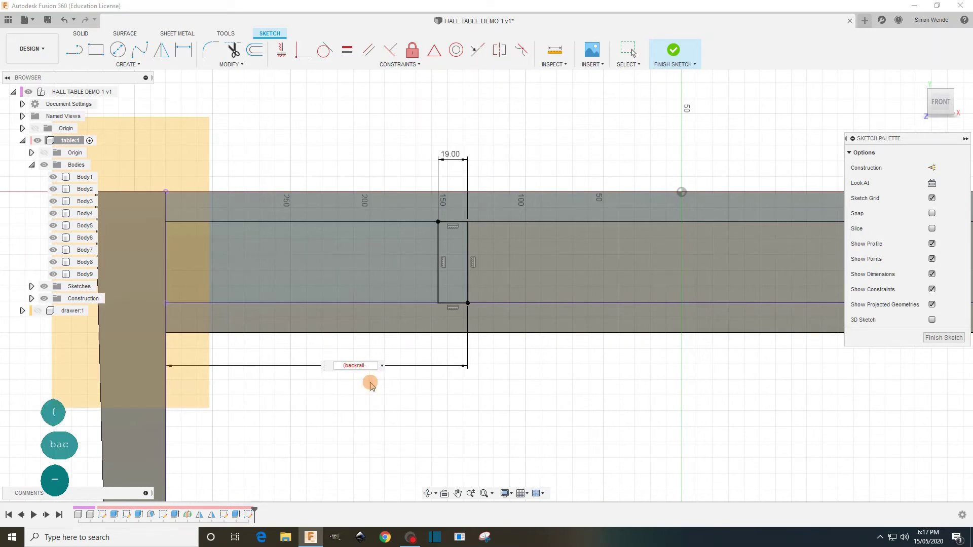
pyautogui.write('dr')
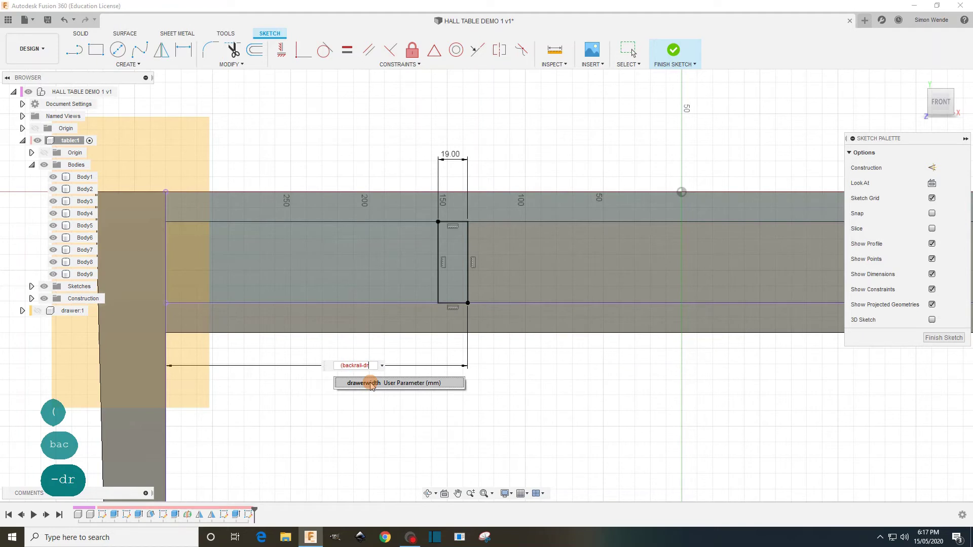
pyautogui.click(370, 383)
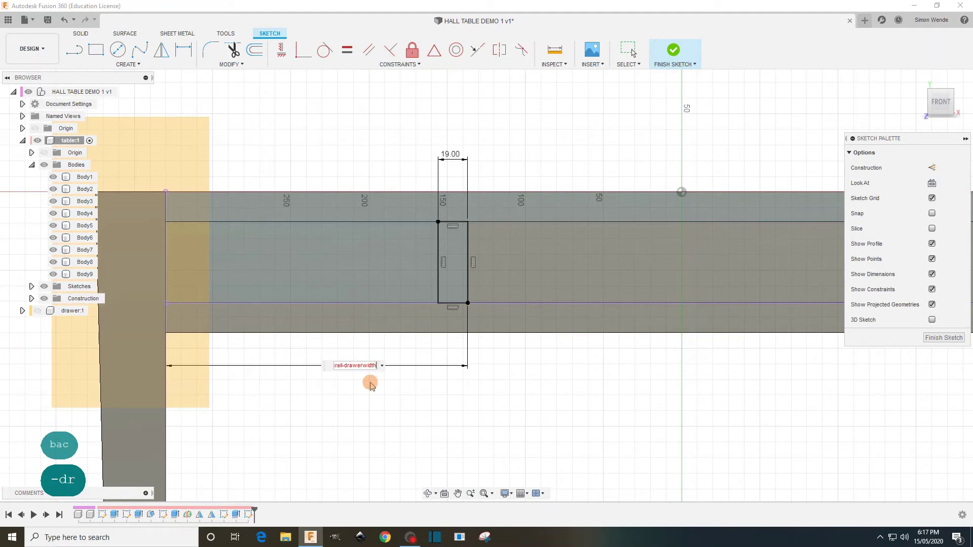
pyautogui.write('-2')
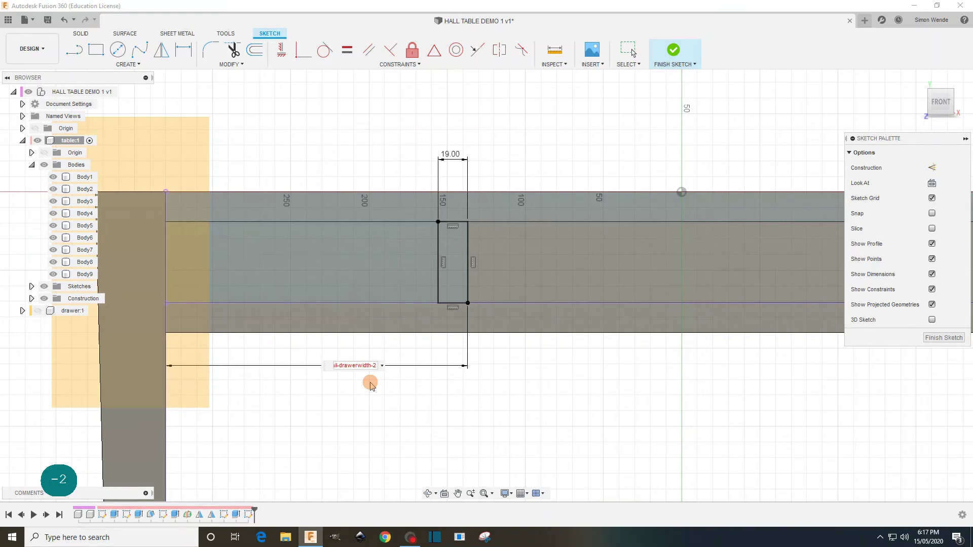
pyautogui.write(')')
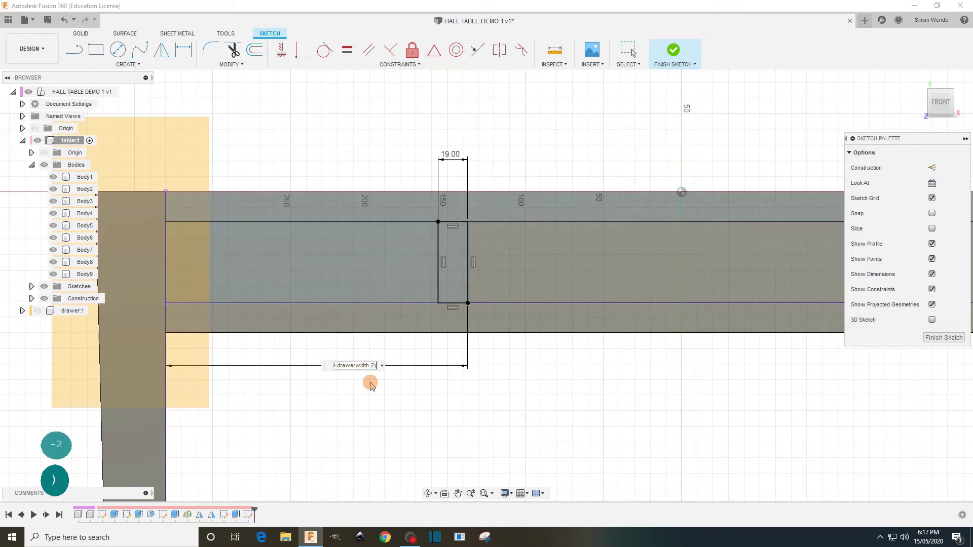
pyautogui.write('/2')
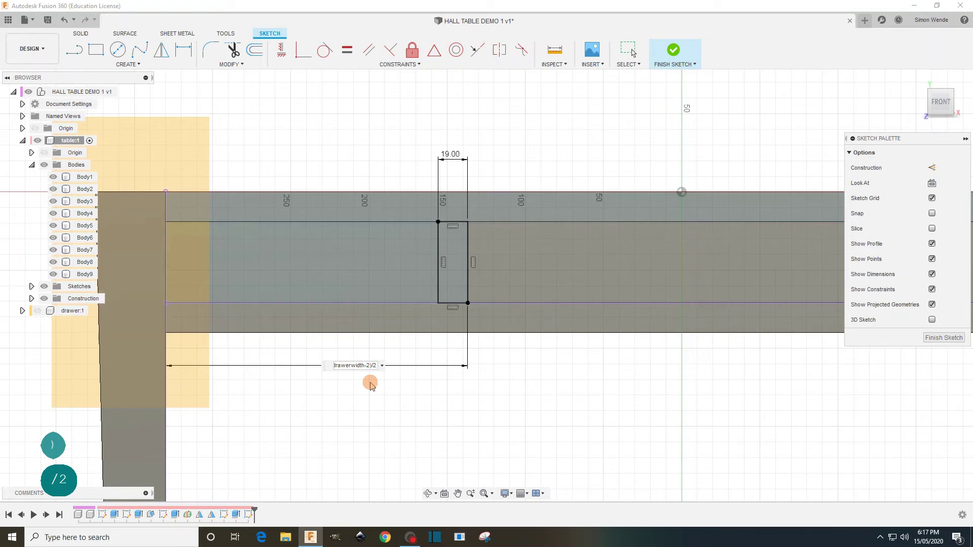
pyautogui.press('Return')
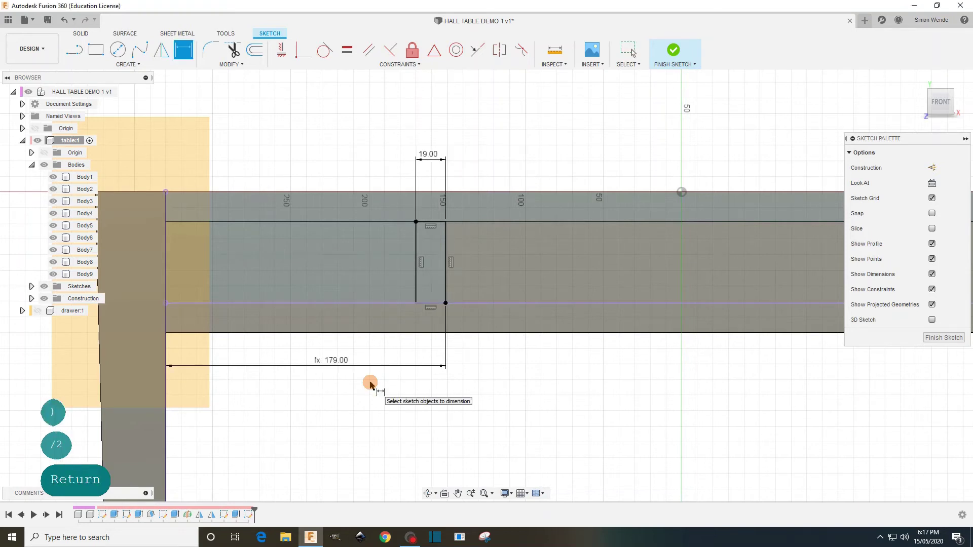
pyautogui.scroll(-5, 342, 420)
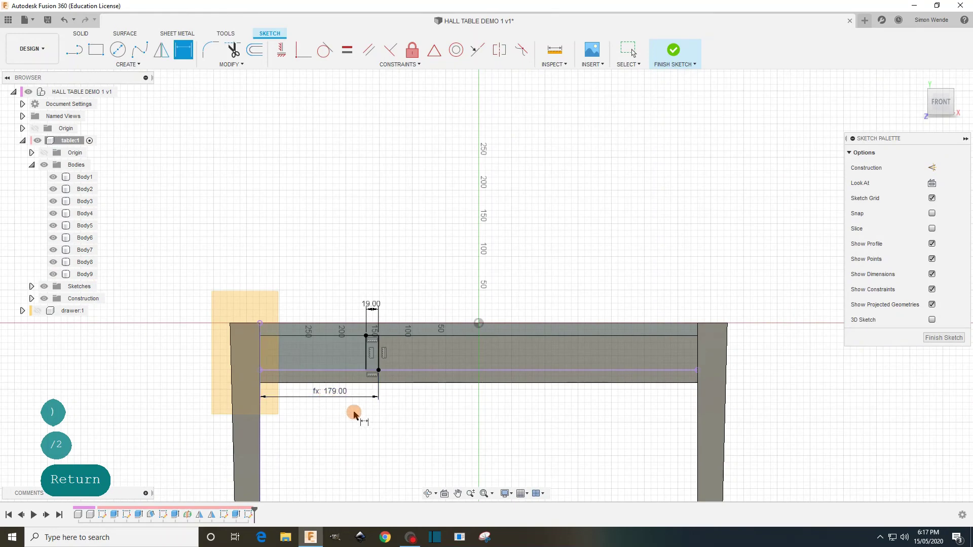
pyautogui.click(675, 53)
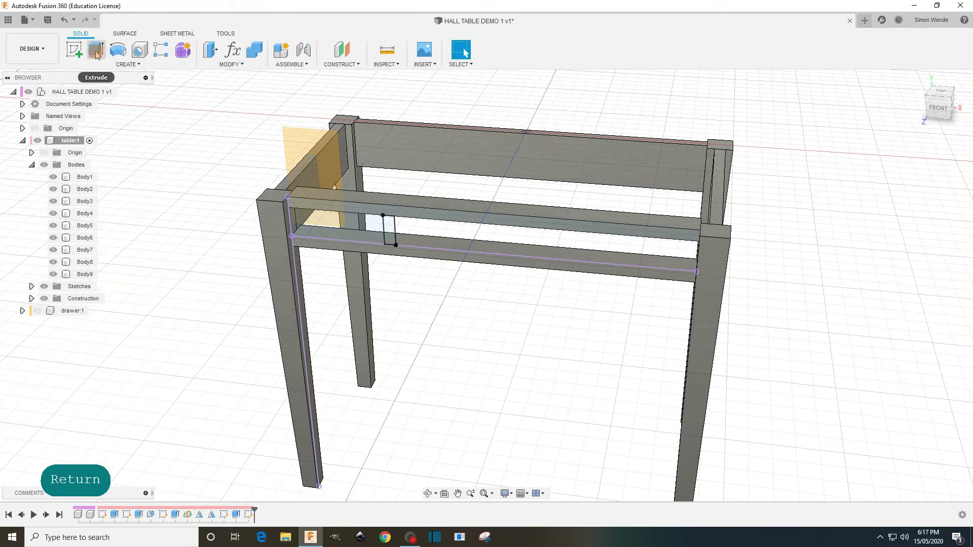
# - Extrude the rectangle profile with a To Object extent up to the back rail's inner face, as a new body
pyautogui.click(96, 51)
pyautogui.click(390, 233)
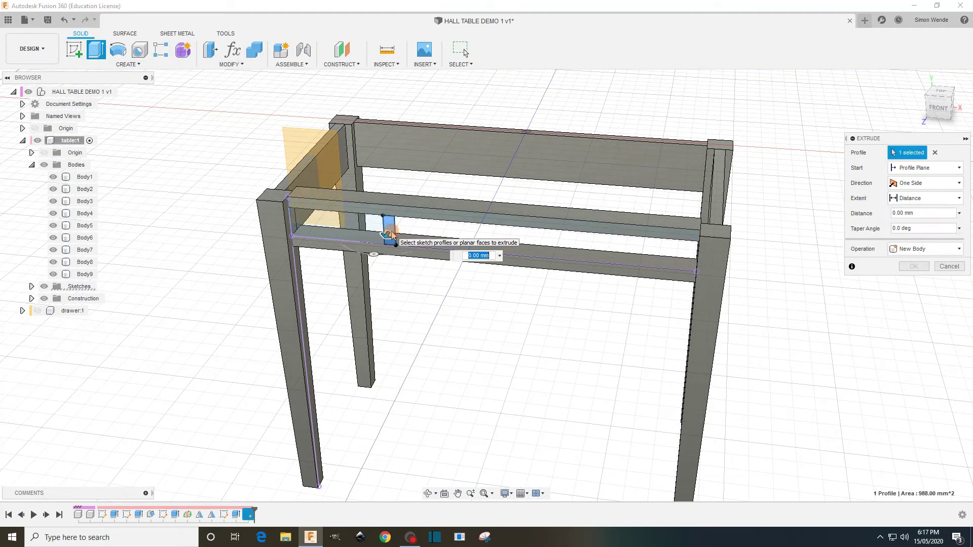
pyautogui.click(915, 199)
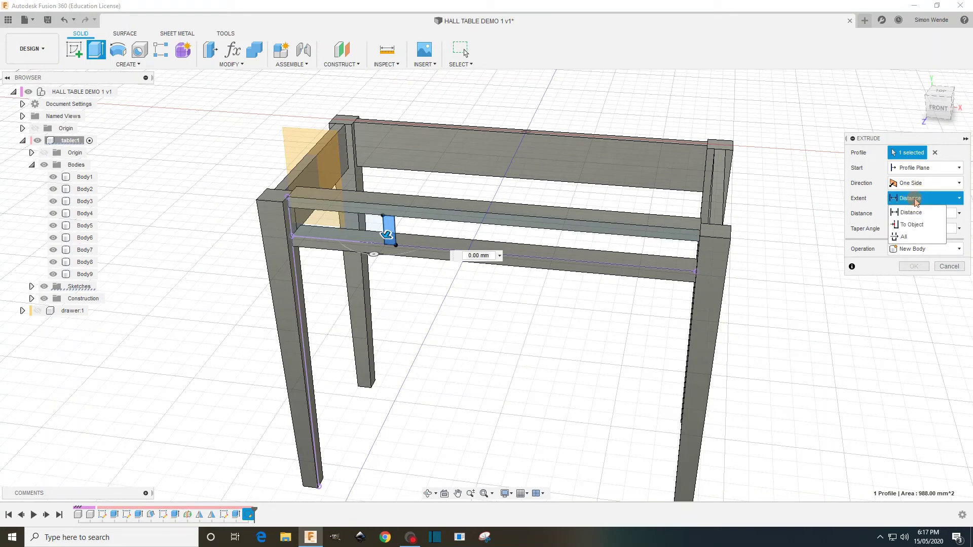
pyautogui.click(910, 224)
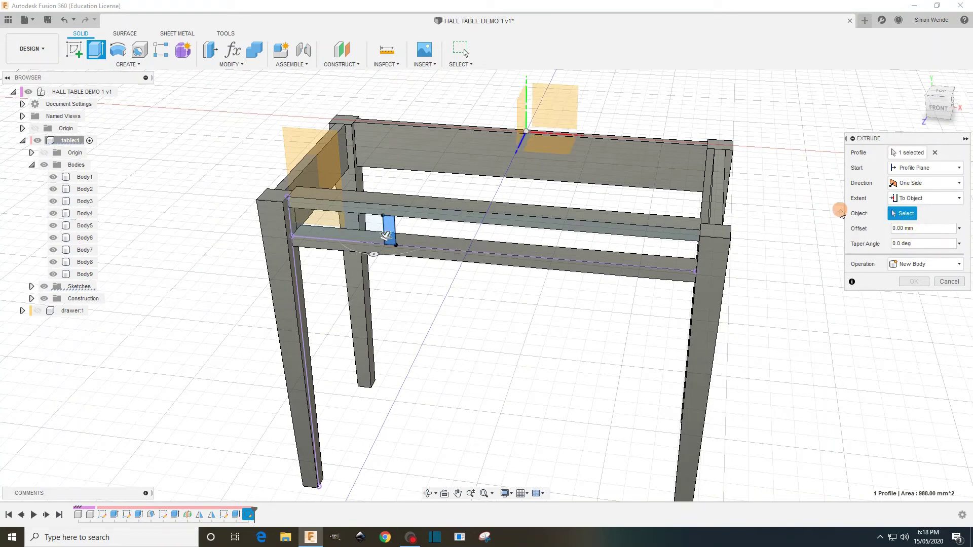
pyautogui.click(444, 150)
pyautogui.click(905, 296)
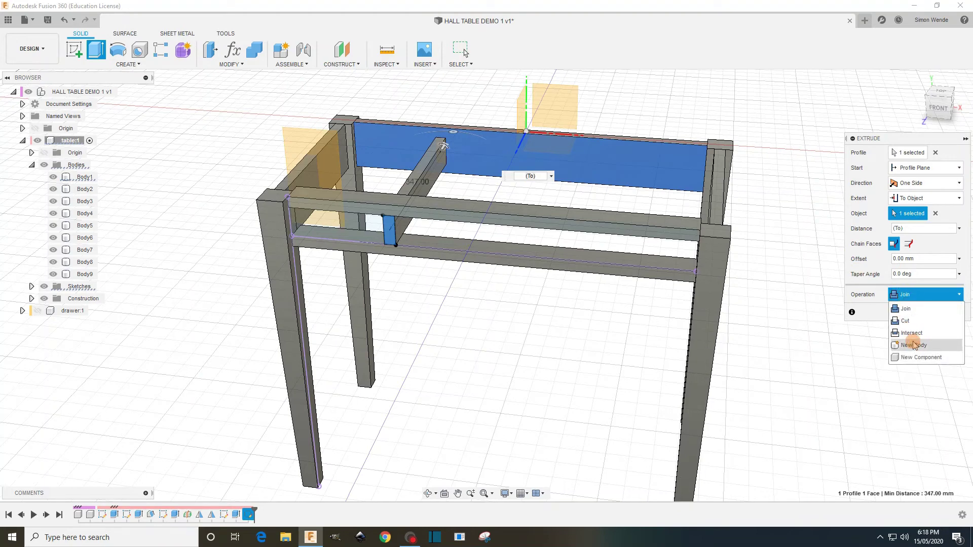
pyautogui.click(907, 345)
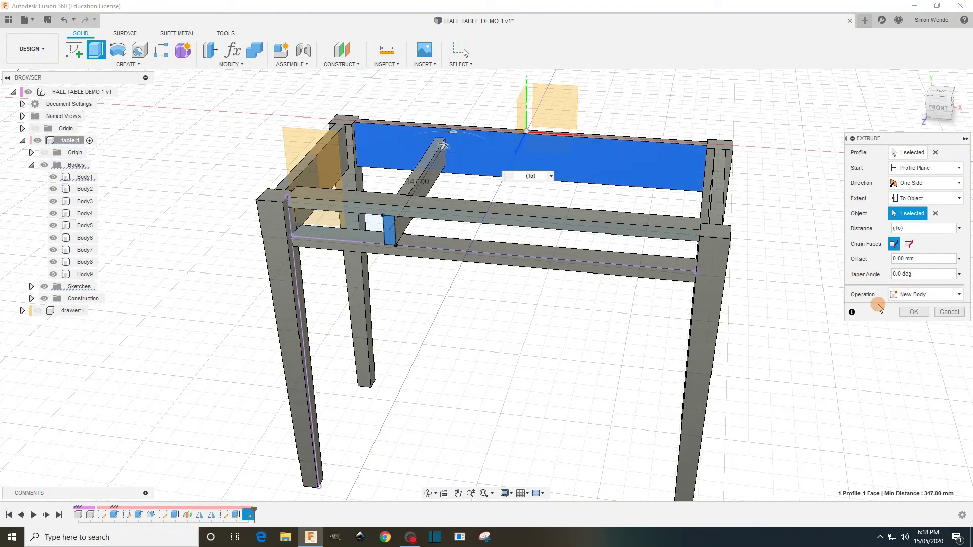
pyautogui.click(912, 311)
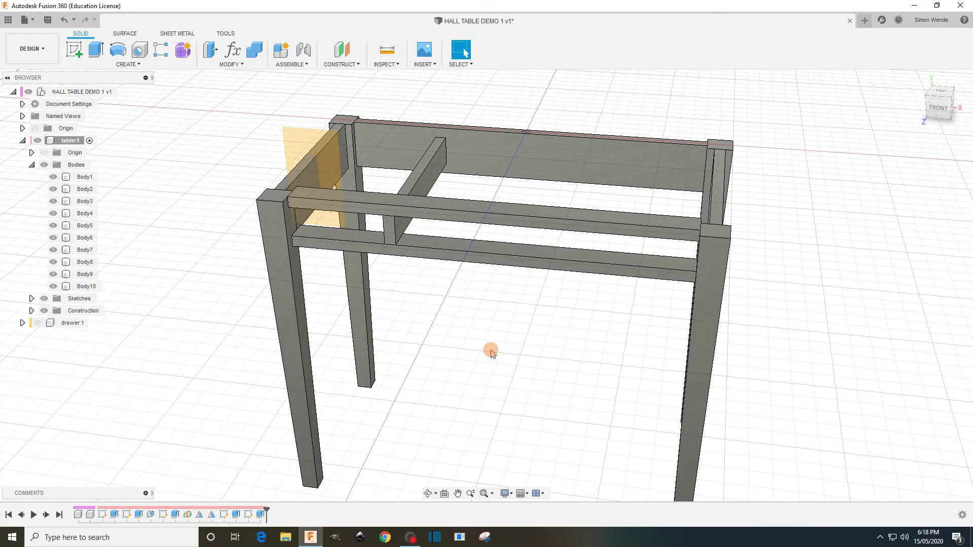
# - Start a new sketch on the inner face of the upper front rail, seen from behind the table
pyautogui.keyDown('shift'); pyautogui.moveTo(505, 380); pyautogui.dragTo(386, 367, button='middle'); pyautogui.keyUp('shift')
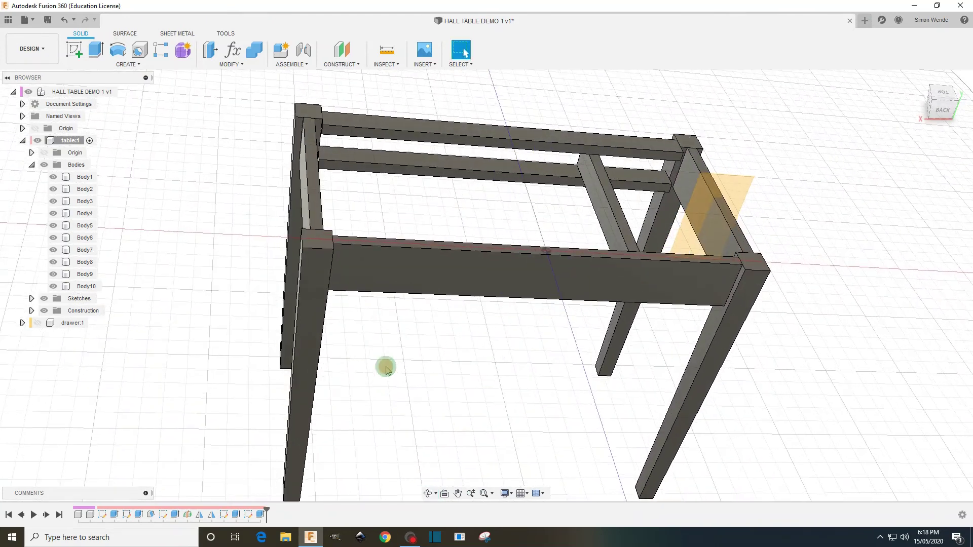
pyautogui.click(74, 49)
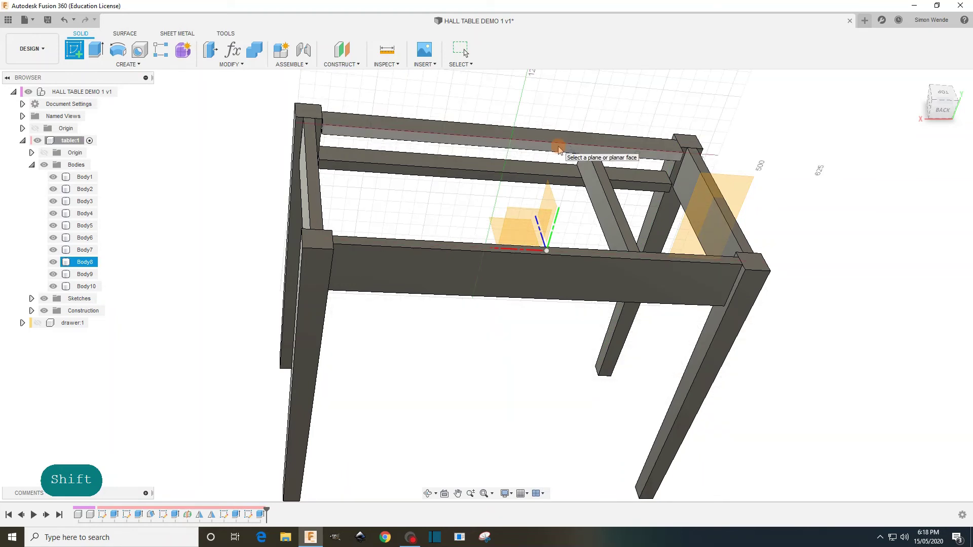
pyautogui.click(559, 150)
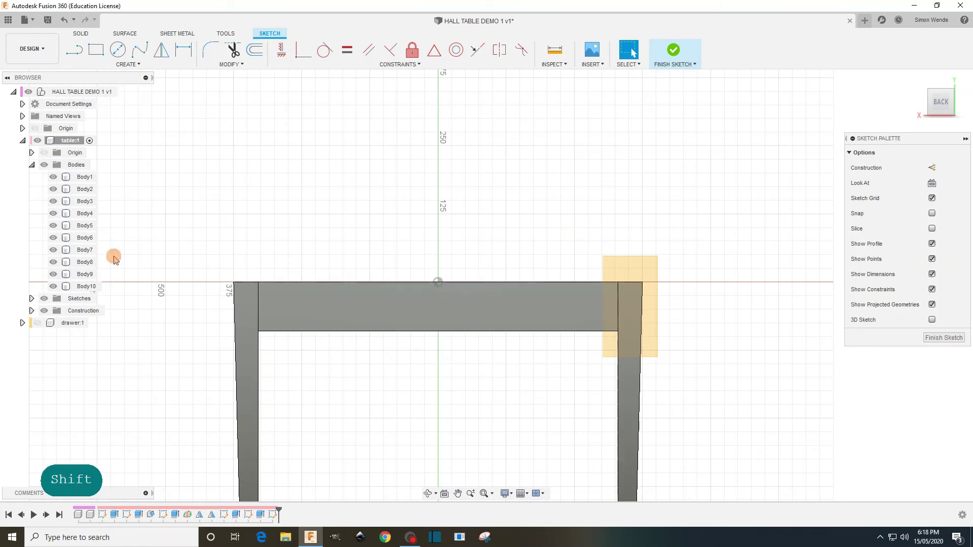
# - Set the opacity of the whole HALL TABLE DEMO 1 assembly to 90%
pyautogui.rightClick(84, 94)
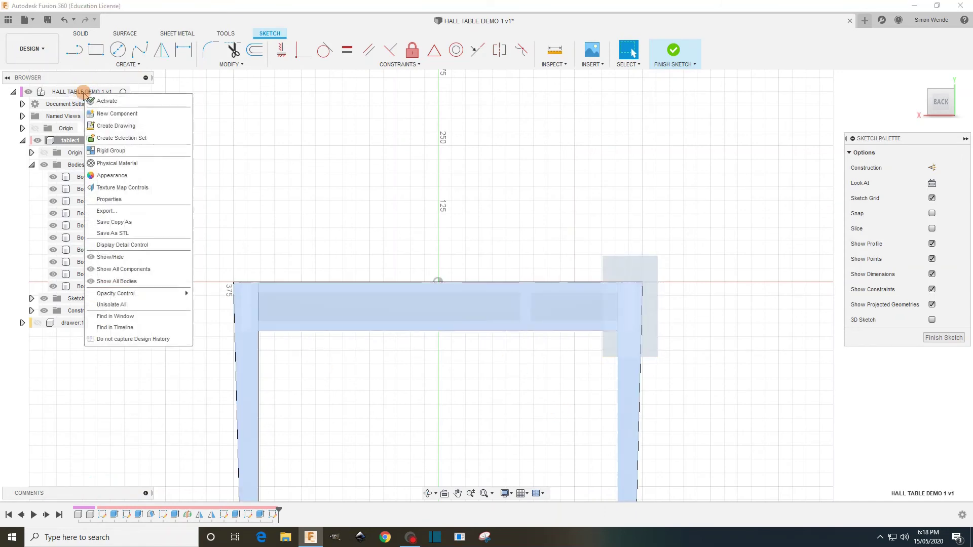
pyautogui.moveTo(184, 294)
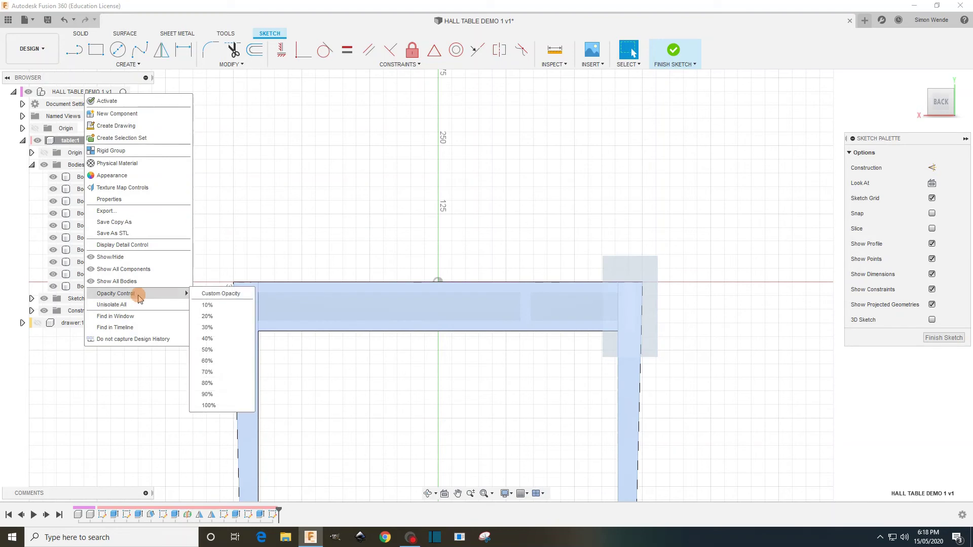
pyautogui.click(208, 394)
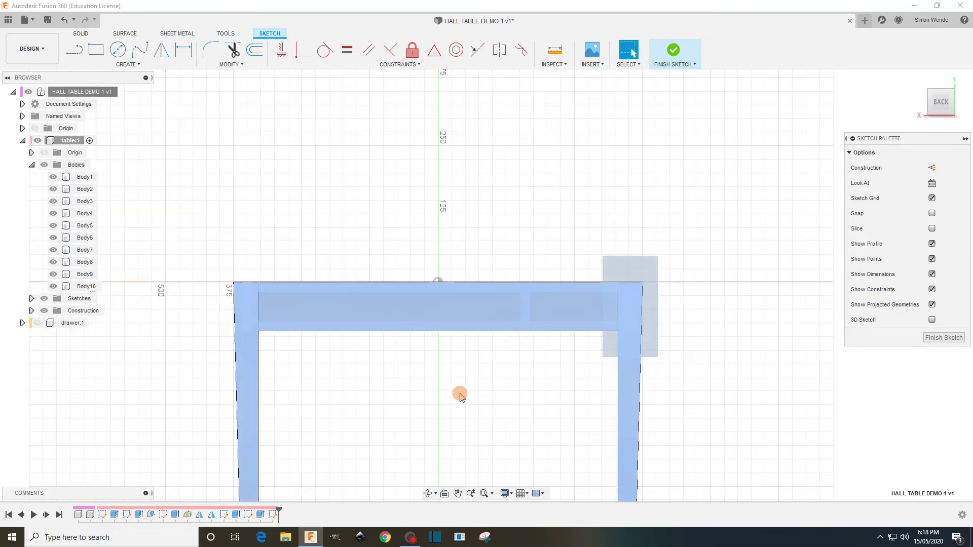
pyautogui.scroll(1, 460, 395)
pyautogui.scroll(2, 460, 395)
pyautogui.click(213, 140)
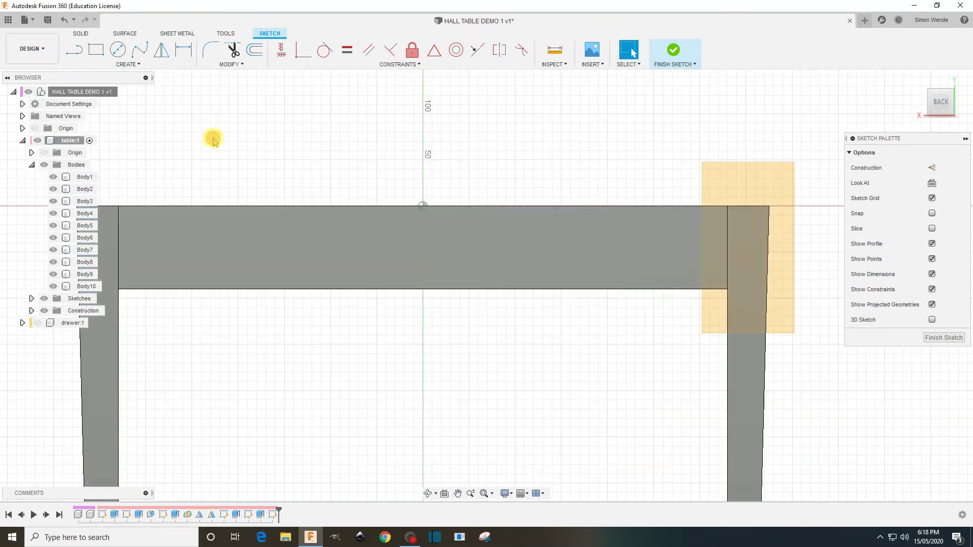
# - Set the opacity of the table component to 90% so the divider shows through the back rail
pyautogui.scroll(-2, 359, 311)
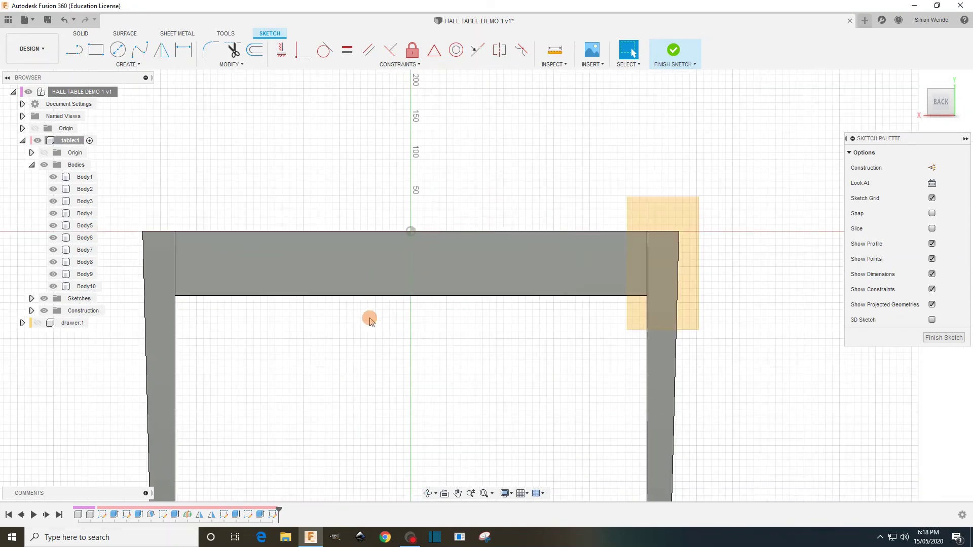
pyautogui.rightClick(68, 141)
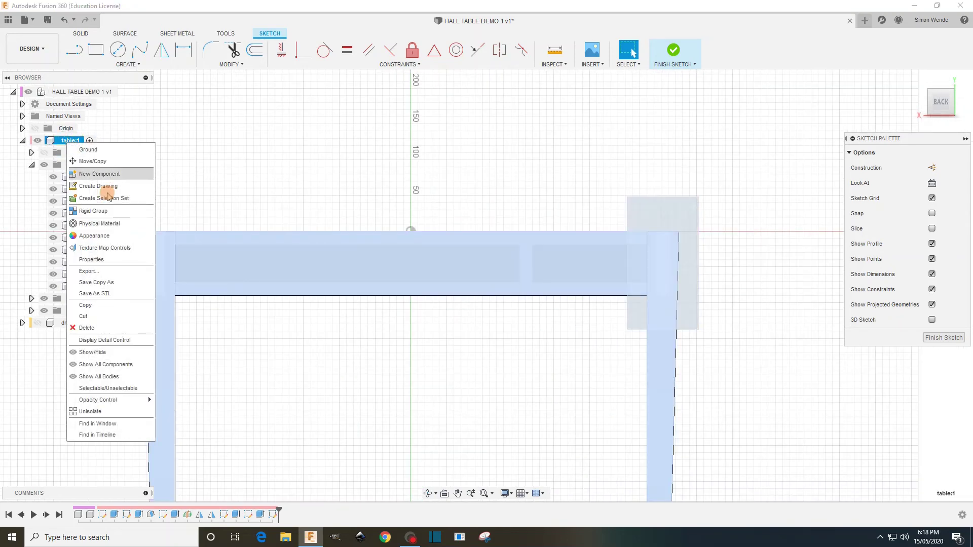
pyautogui.moveTo(124, 399)
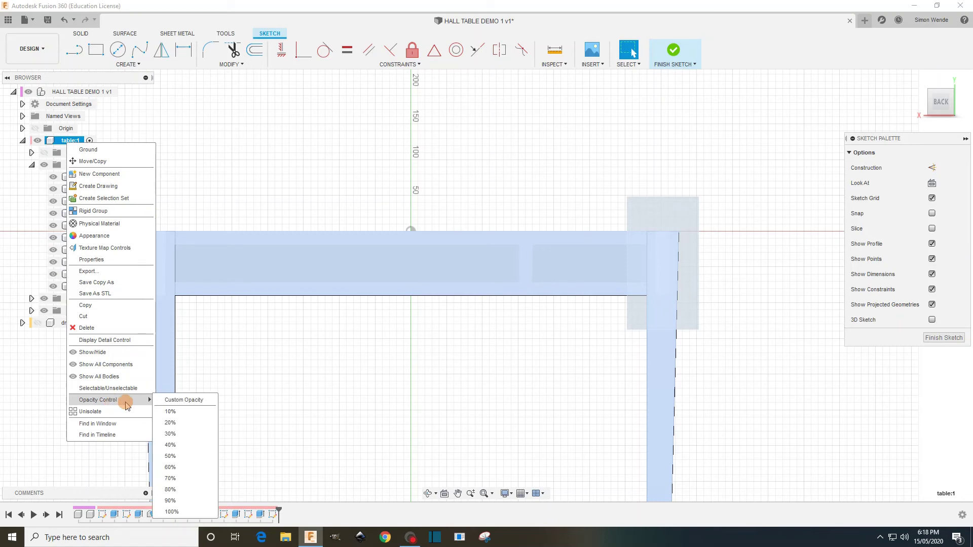
pyautogui.click(173, 499)
pyautogui.click(348, 183)
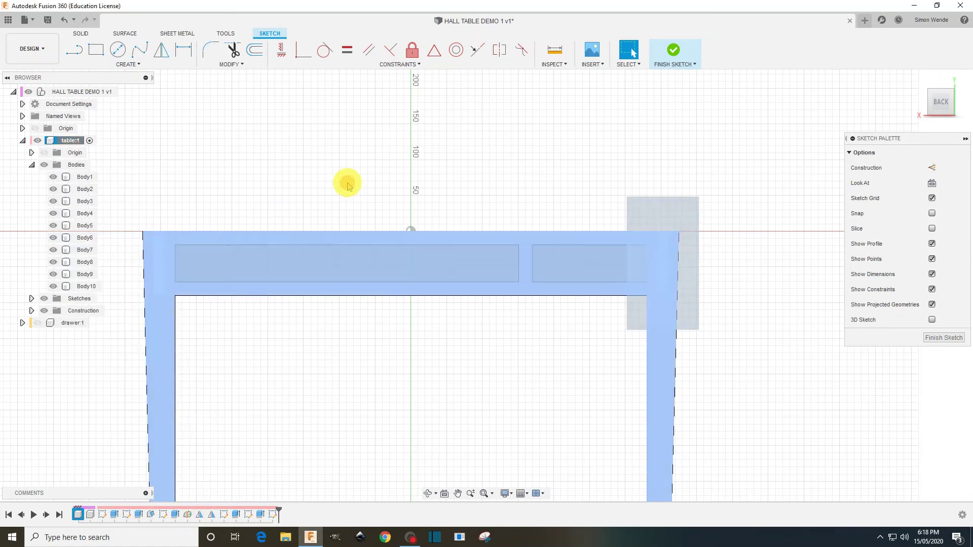
pyautogui.click(456, 242)
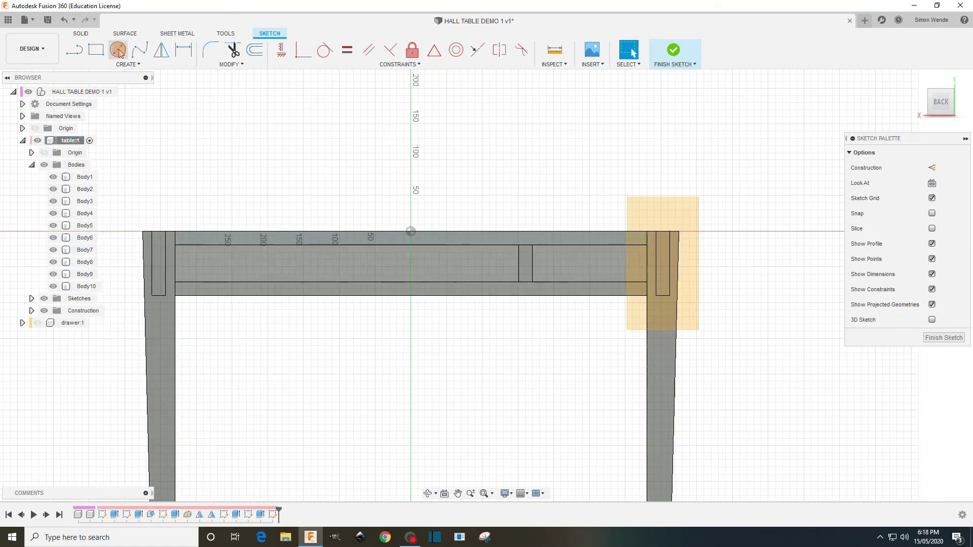
# - Draw a 42 mm wide rectangle on the upper front rail, from the divider's upper leg-side corner across the divider to the rail's top edge
pyautogui.click(95, 49)
pyautogui.scroll(3, 531, 223)
pyautogui.scroll(-2, 531, 223)
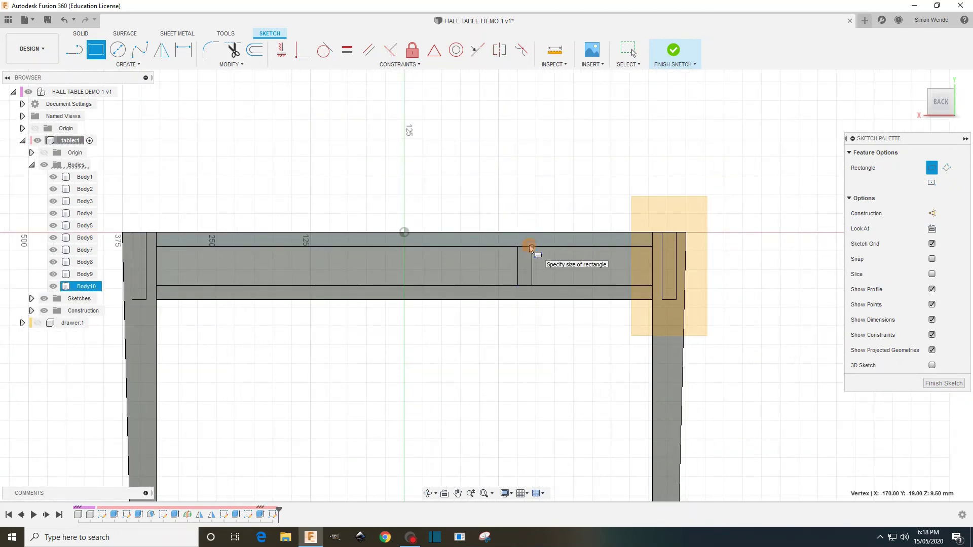
pyautogui.click(532, 247)
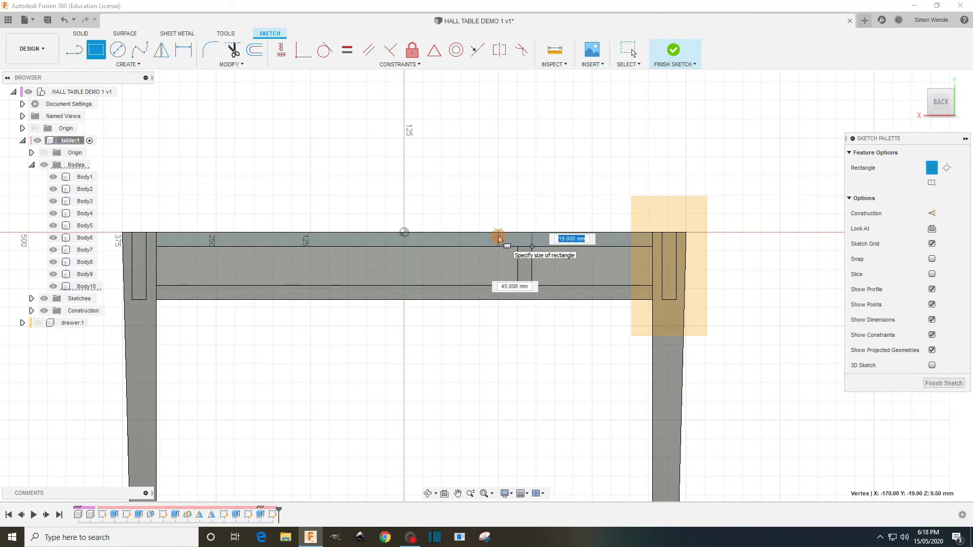
pyautogui.press('Tab')
pyautogui.write('42')
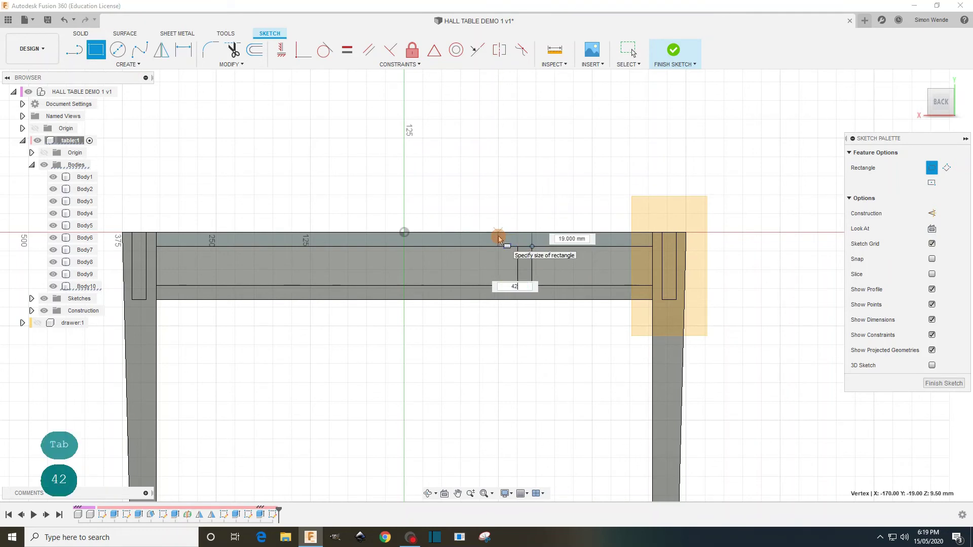
pyautogui.press('Return')
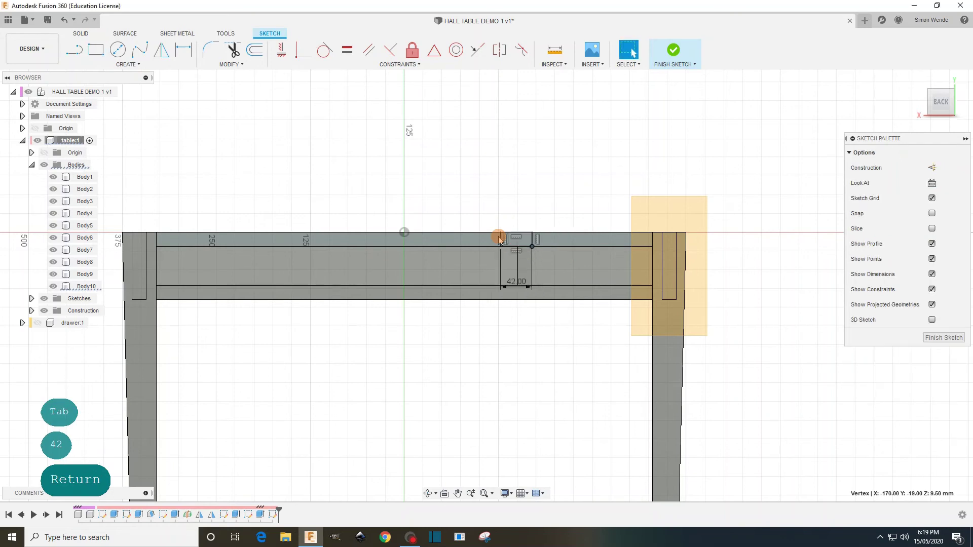
# - Draw a matching 42 mm wide rectangle on the lower front rail, from the divider's lower leg-side corner to the rail's bottom edge, and finish the sketch
pyautogui.scroll(3, 552, 318)
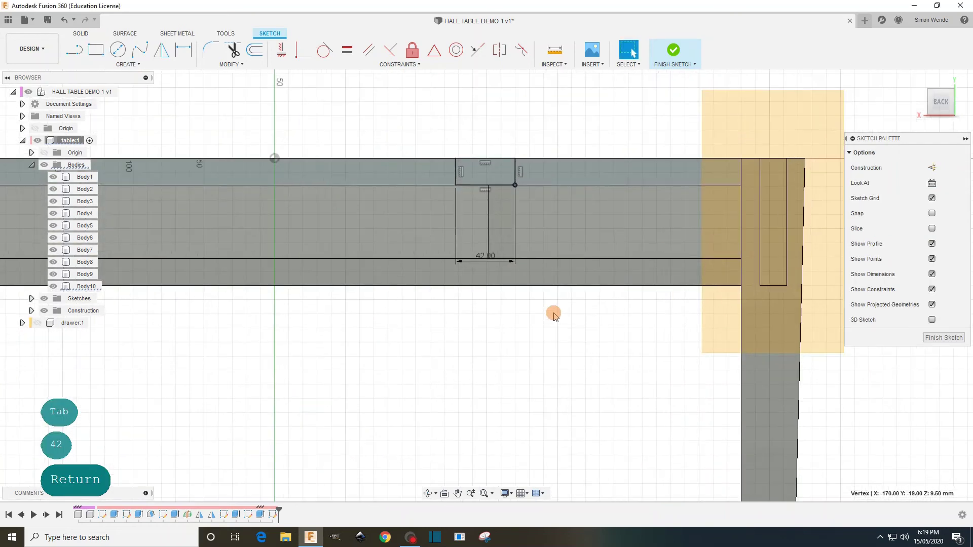
pyautogui.click(100, 56)
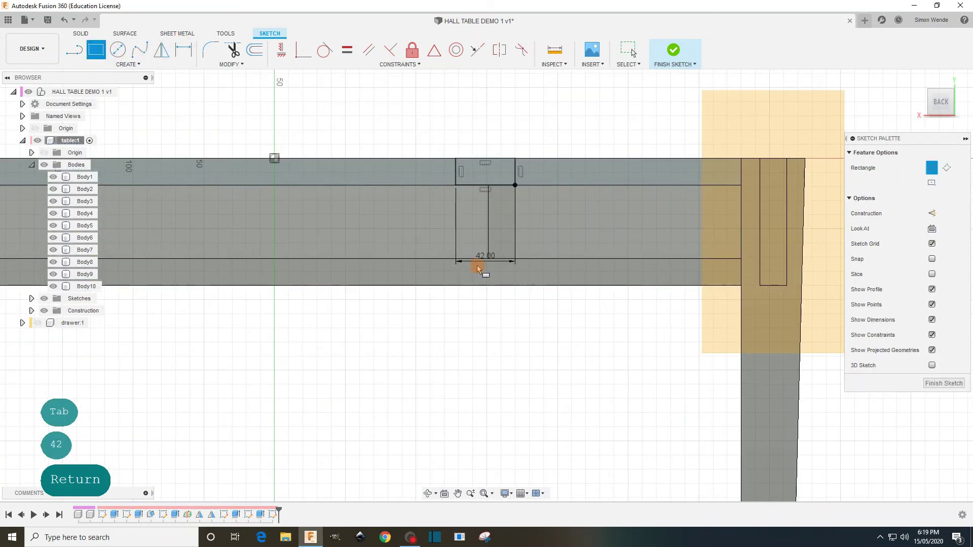
pyautogui.click(515, 259)
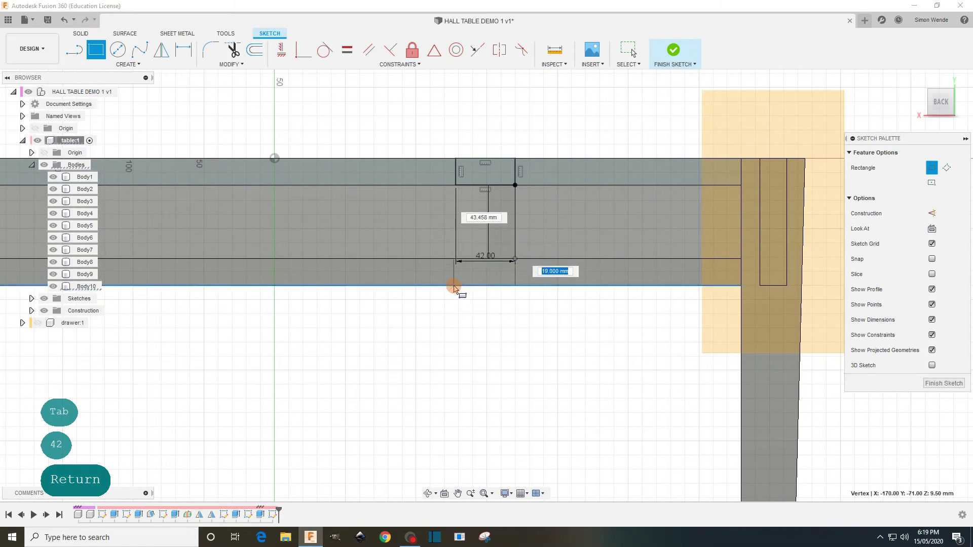
pyautogui.press('Tab')
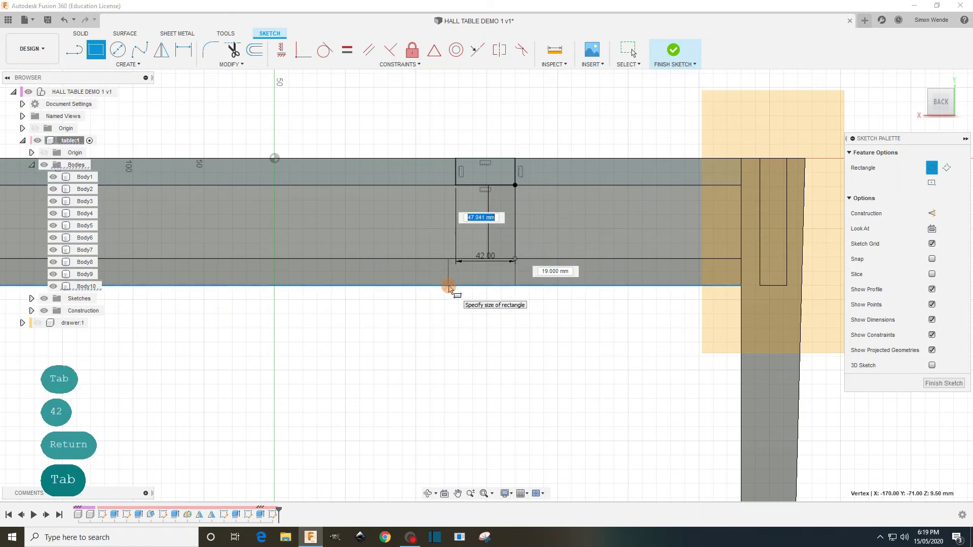
pyautogui.write('42')
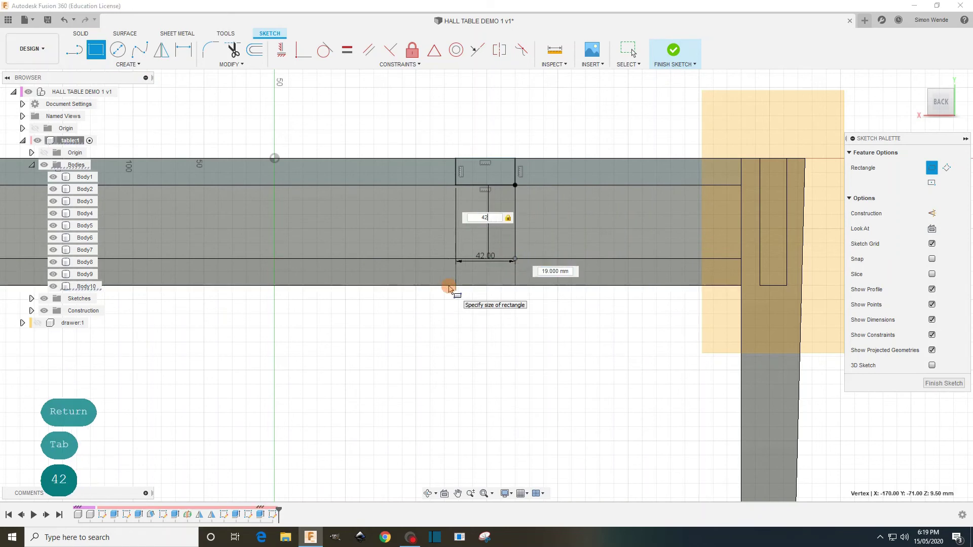
pyautogui.press('Return')
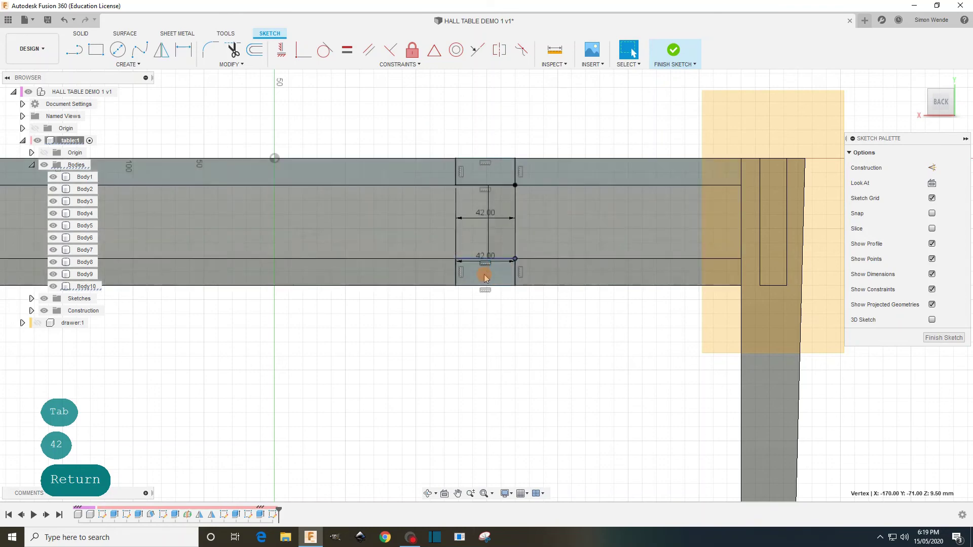
pyautogui.click(673, 51)
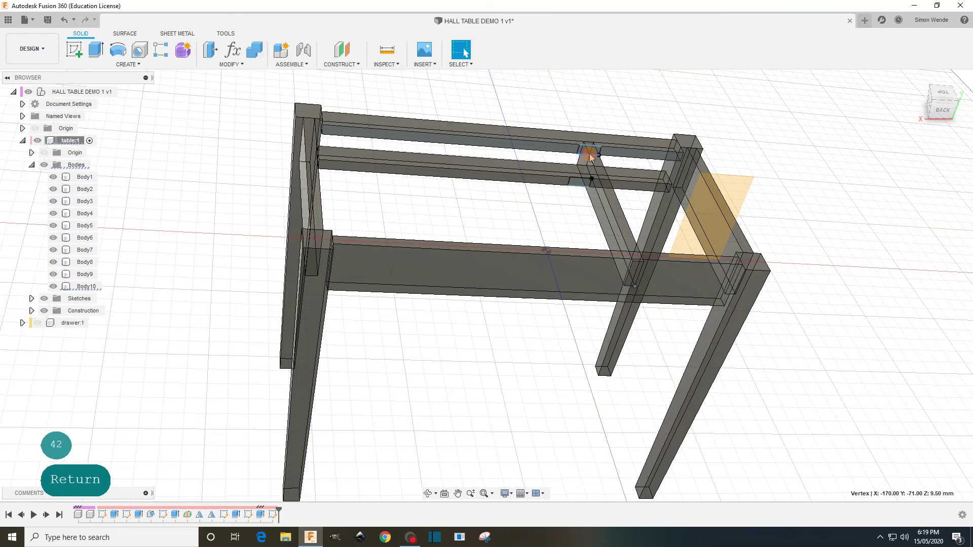
# - Extrude both rectangle profiles with a To Object extent up to the back rail's inner face, as new bodies
pyautogui.click(96, 50)
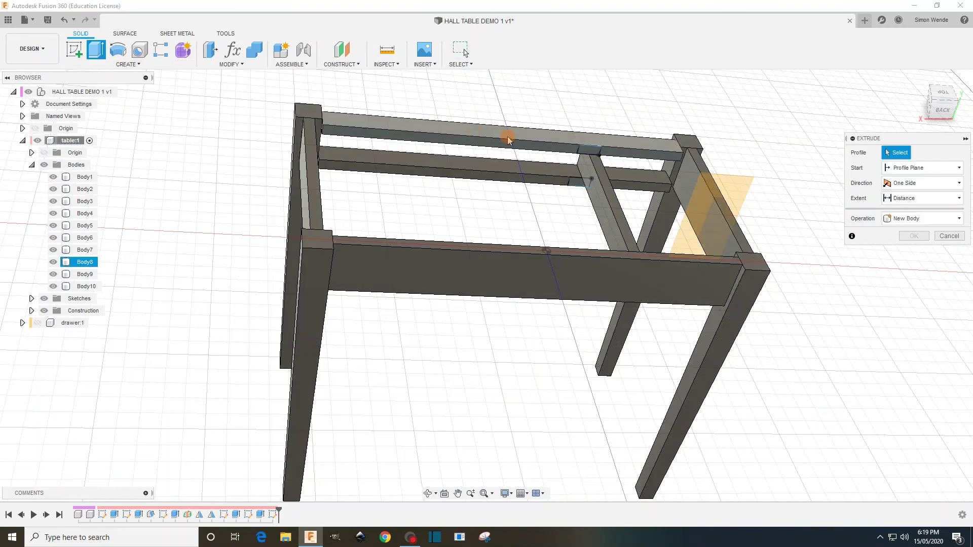
pyautogui.scroll(5, 569, 147)
pyautogui.click(569, 147)
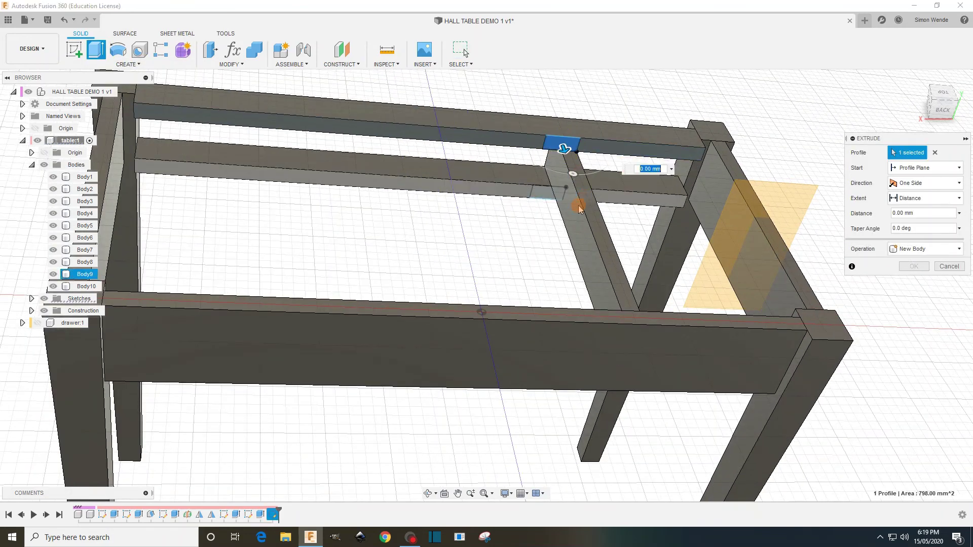
pyautogui.click(540, 193)
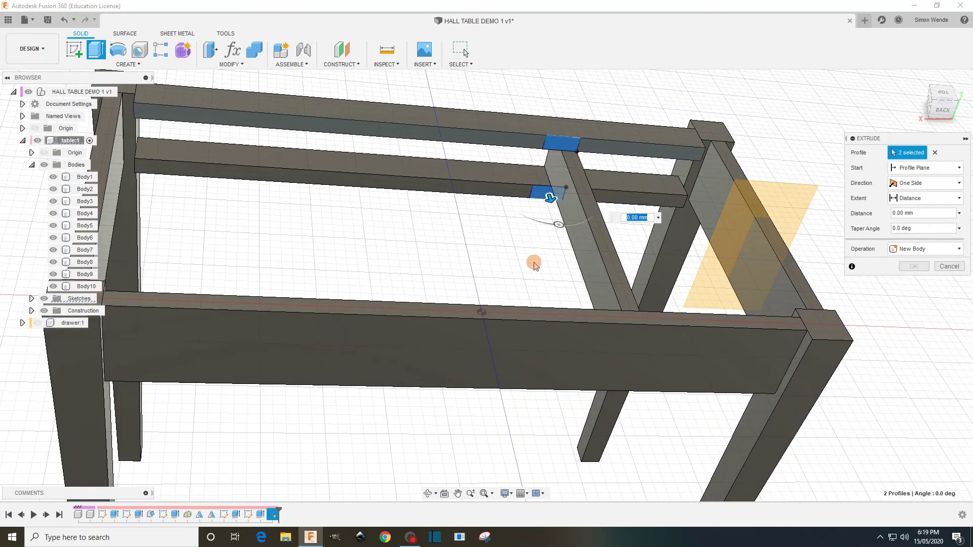
pyautogui.keyDown('shift'); pyautogui.moveTo(534, 267); pyautogui.dragTo(557, 259, button='middle'); pyautogui.keyUp('shift')
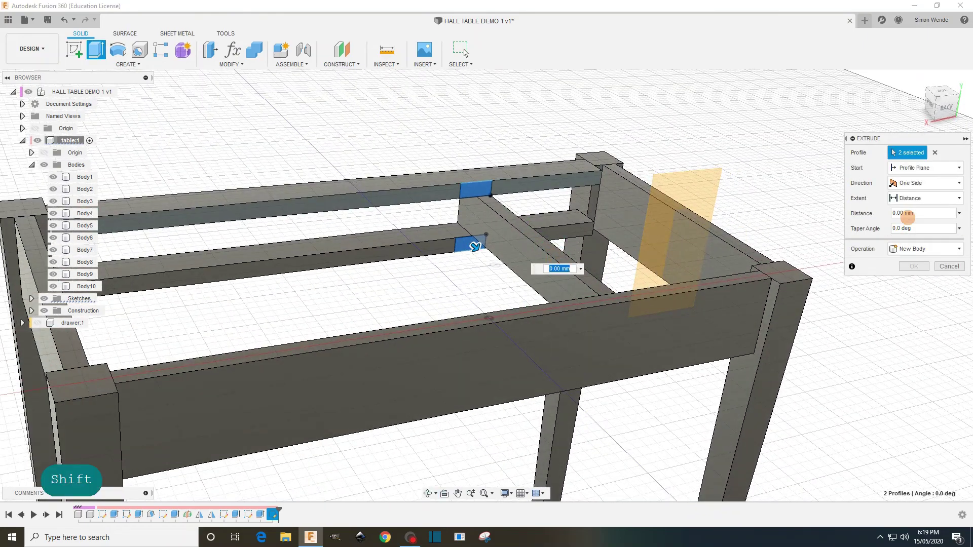
pyautogui.click(913, 200)
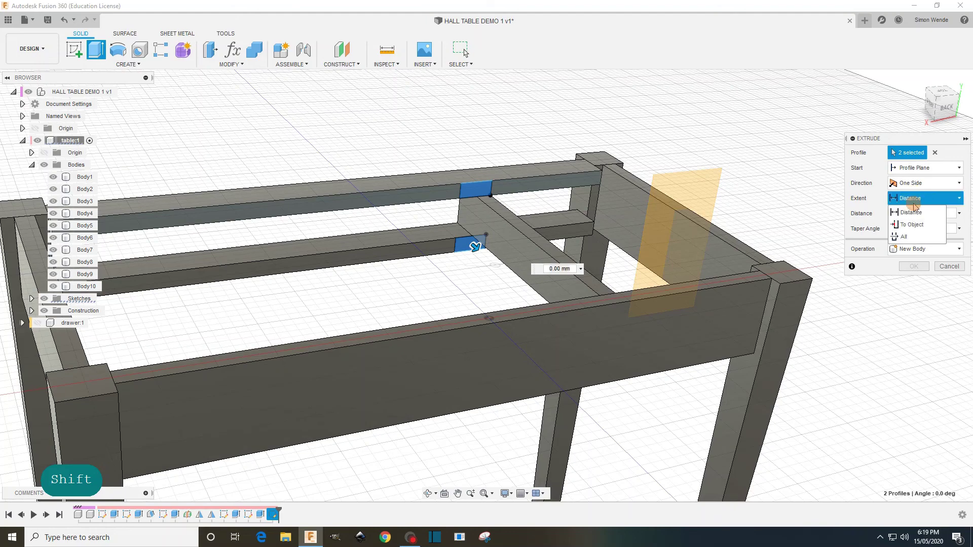
pyautogui.click(912, 224)
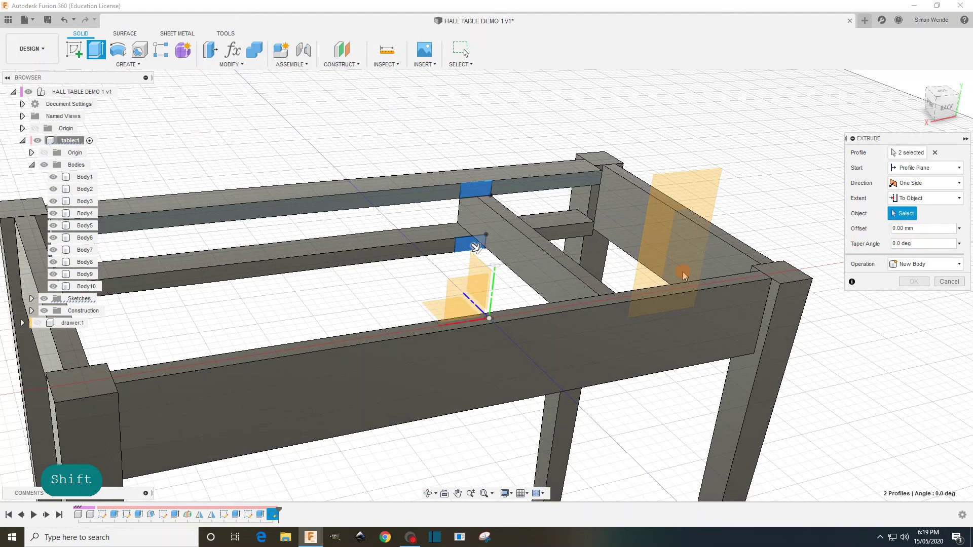
pyautogui.keyDown('shift'); pyautogui.moveTo(515, 294); pyautogui.dragTo(578, 213, button='middle'); pyautogui.keyUp('shift')
pyautogui.click(637, 188)
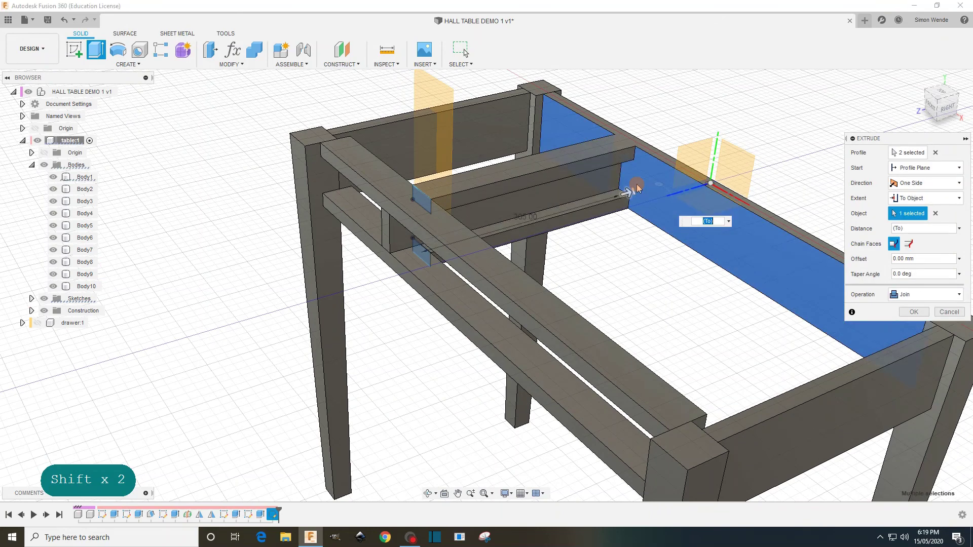
pyautogui.click(912, 294)
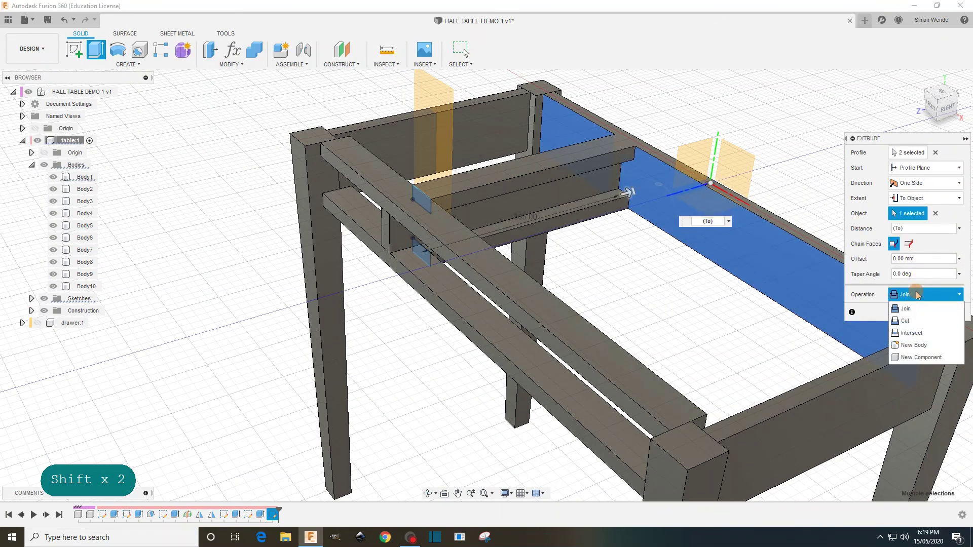
pyautogui.click(912, 346)
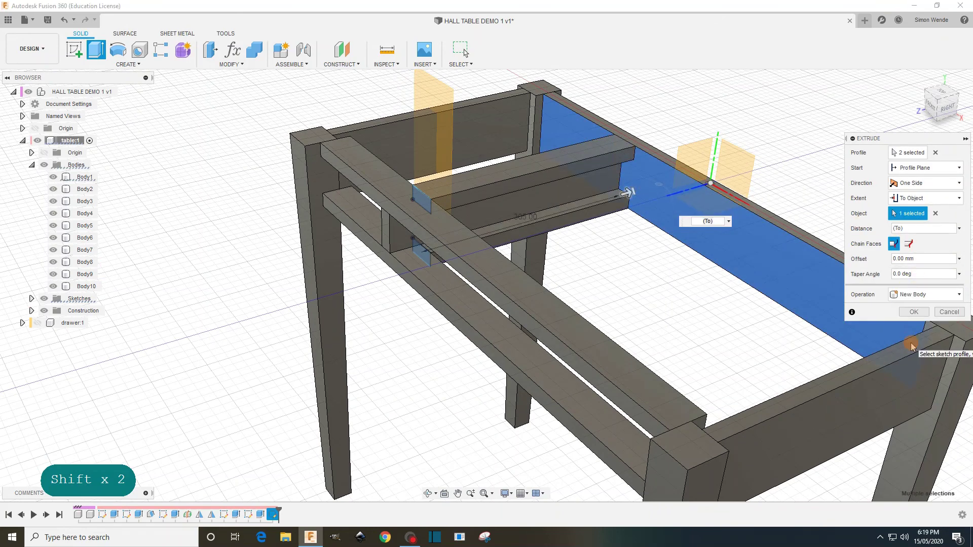
pyautogui.click(913, 312)
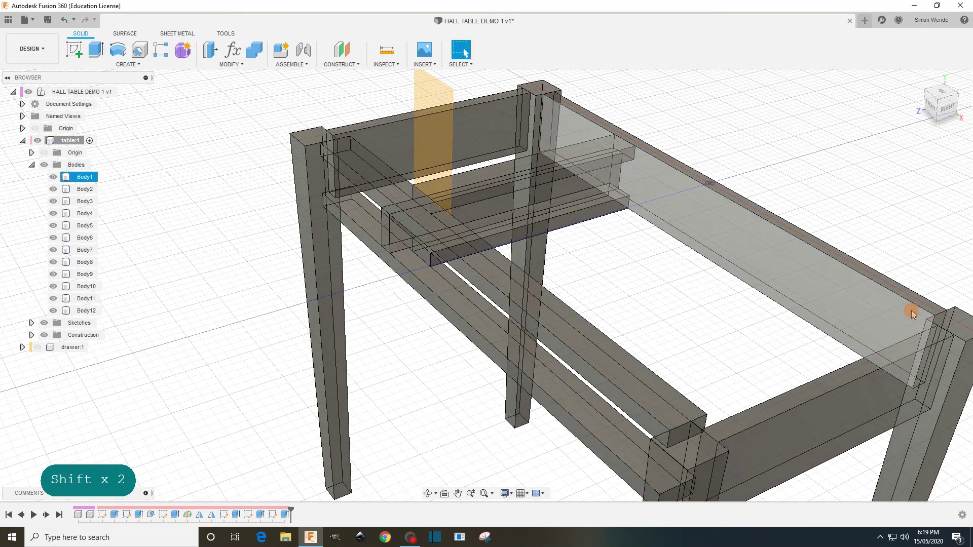
pyautogui.click(442, 172)
pyautogui.click(277, 194)
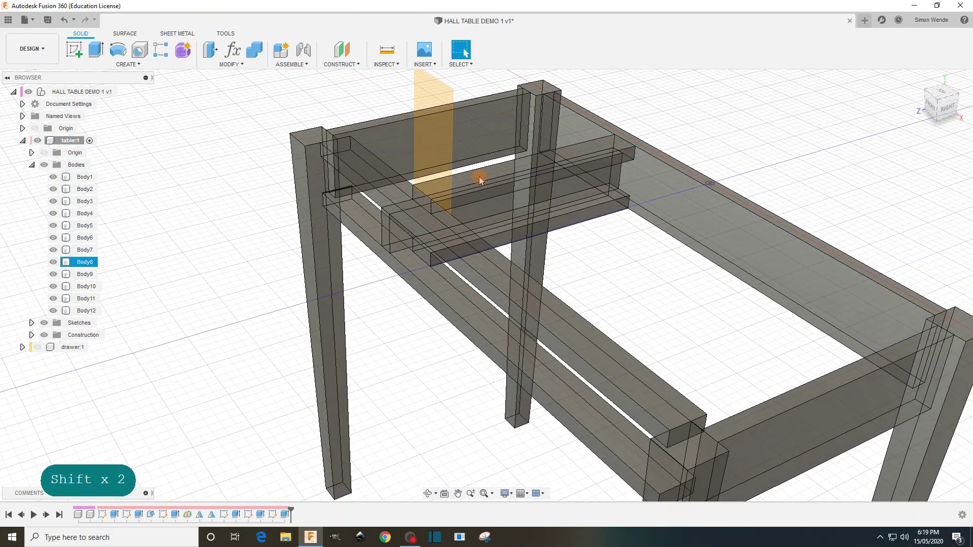
# - Return the table component to an opaque display and set the HALL TABLE DEMO 1 assembly's opacity to 100%
pyautogui.scroll(-3, 528, 304)
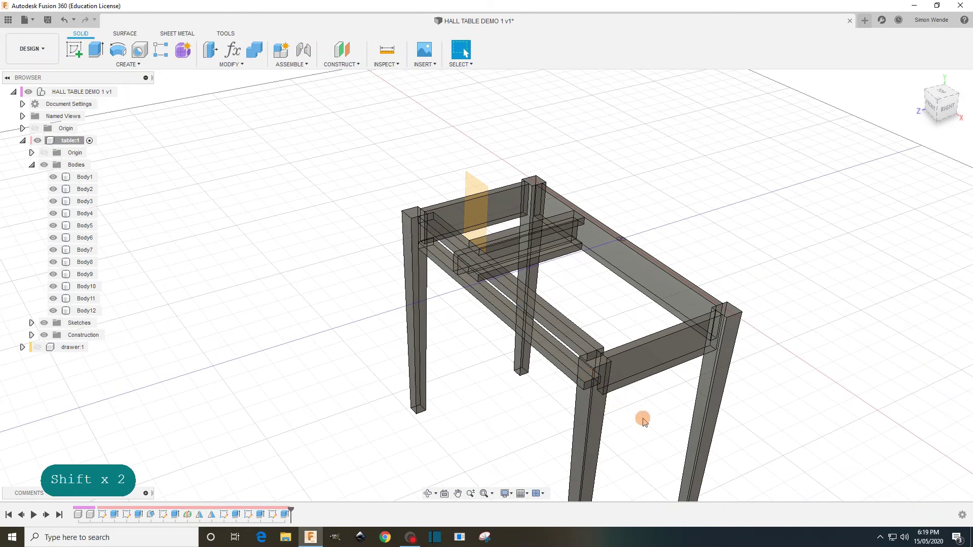
pyautogui.scroll(3, 642, 418)
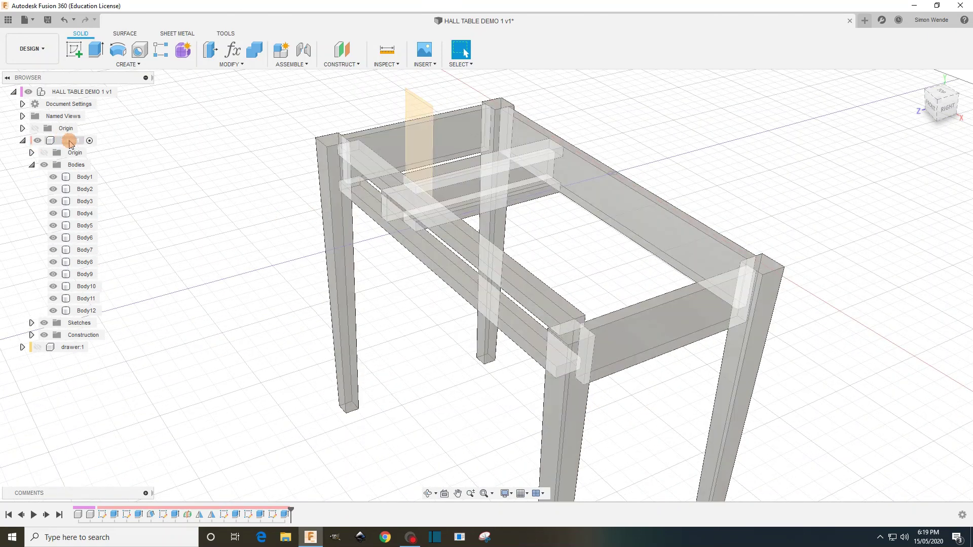
pyautogui.rightClick(69, 143)
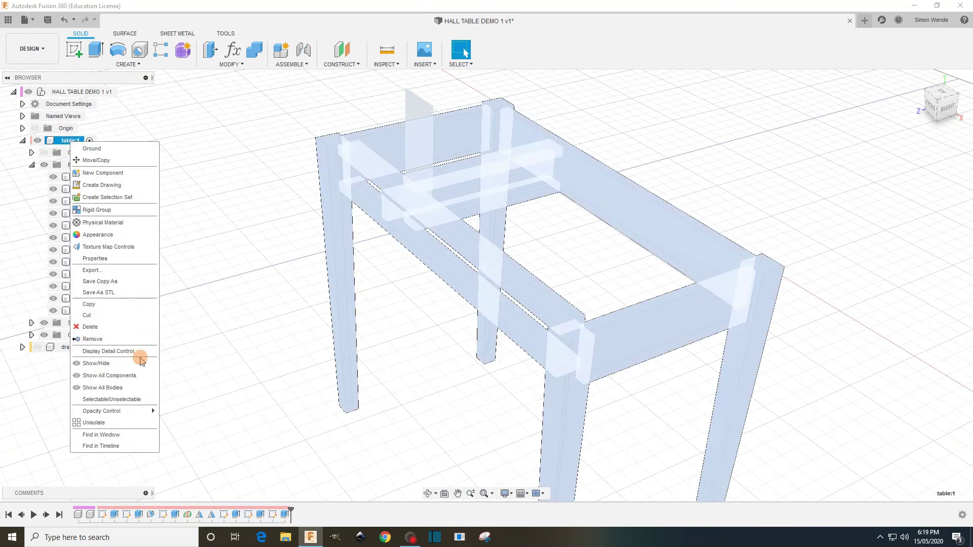
pyautogui.moveTo(122, 412)
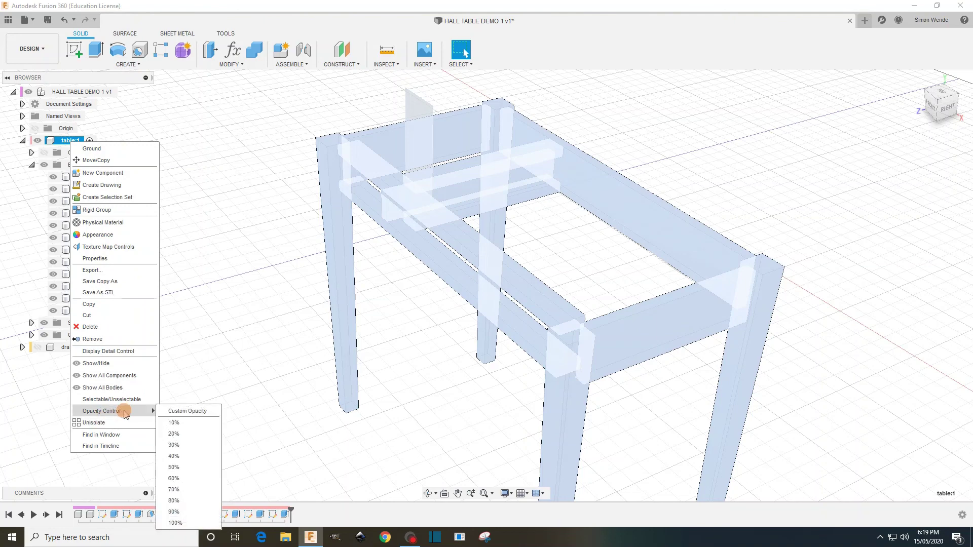
pyautogui.click(185, 513)
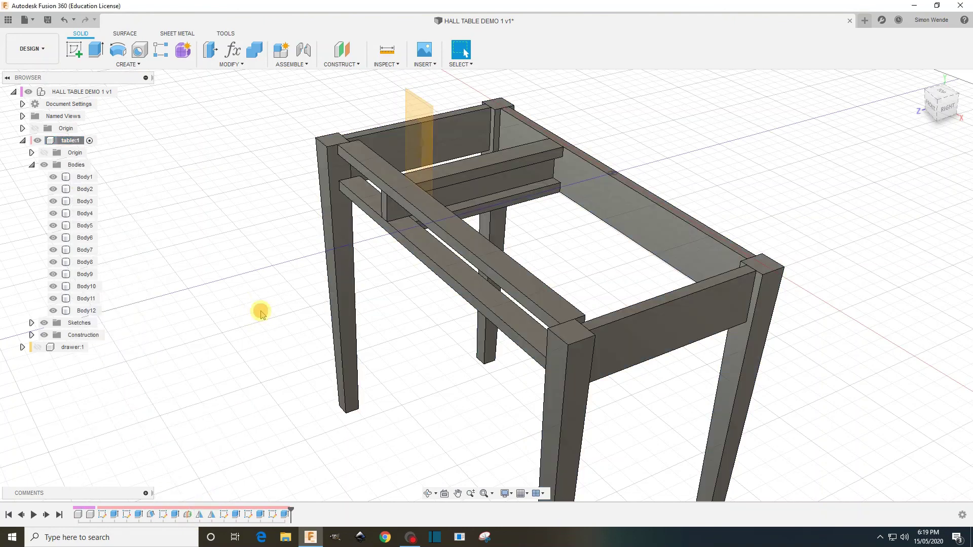
pyautogui.rightClick(79, 92)
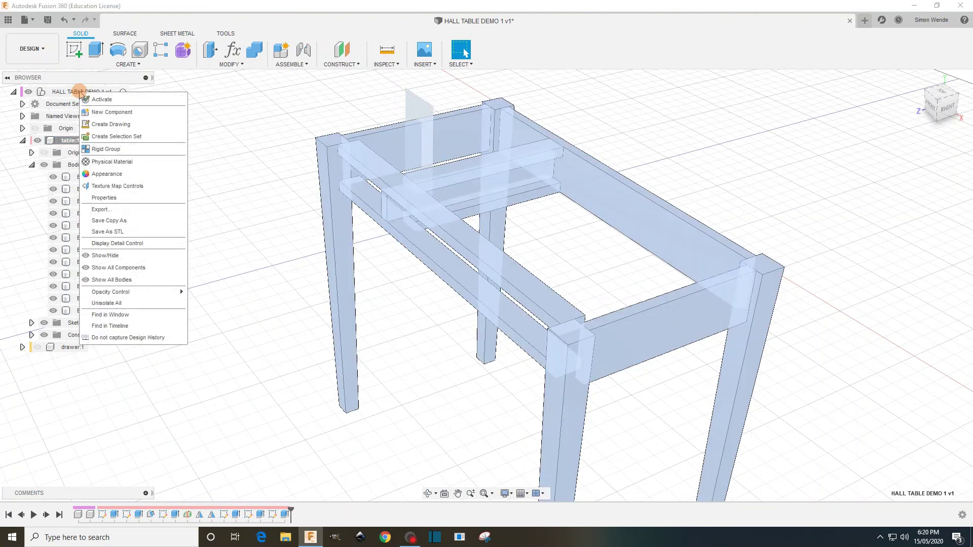
pyautogui.moveTo(159, 298)
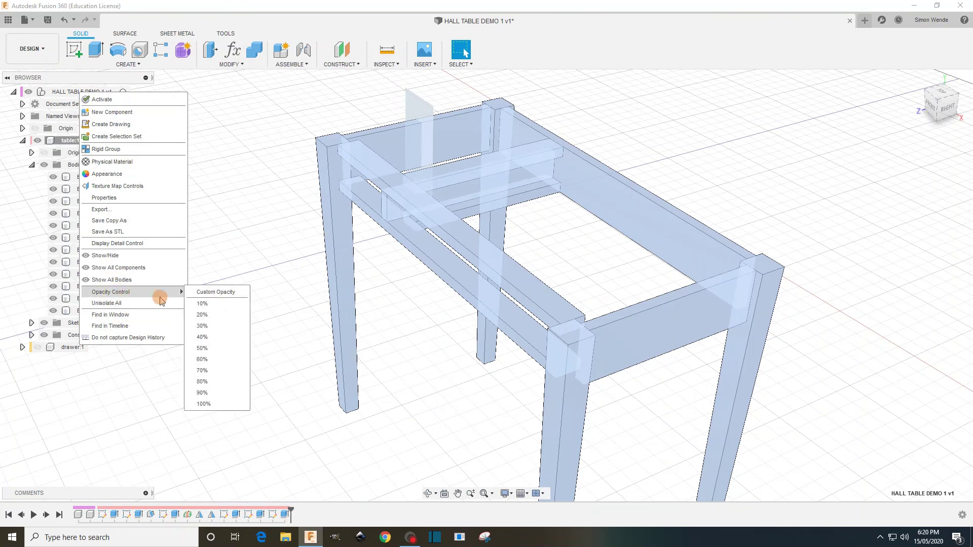
pyautogui.click(206, 405)
pyautogui.click(229, 302)
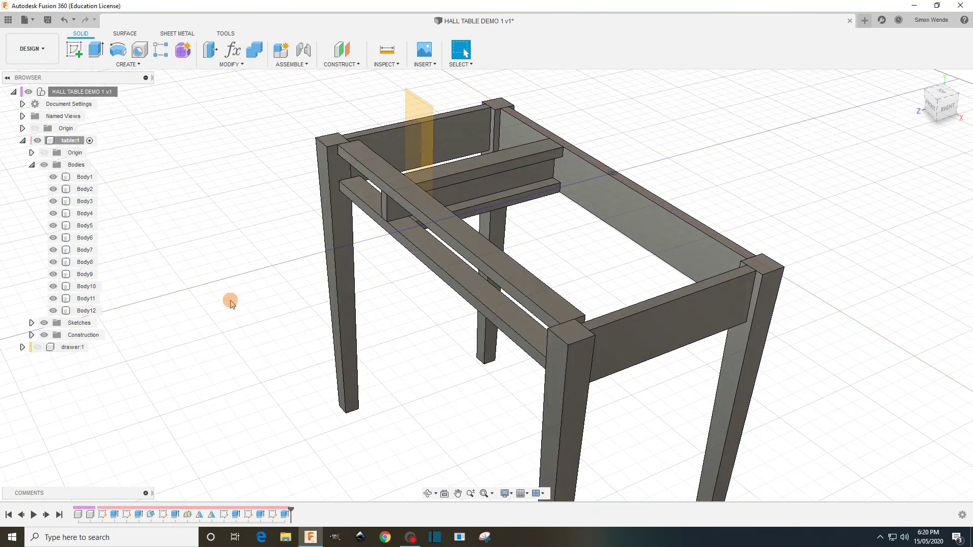
# - Mirror the divider and its upper and lower drawer rail bodies across the origin plane through the table's centre
pyautogui.keyDown('shift'); pyautogui.moveTo(367, 389); pyautogui.dragTo(428, 383, button='middle'); pyautogui.keyUp('shift')
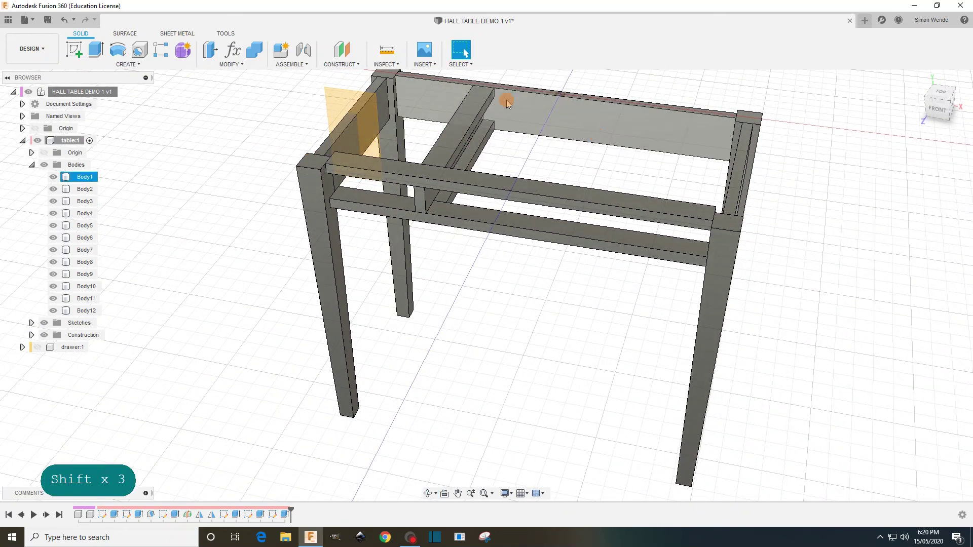
pyautogui.click(126, 65)
pyautogui.click(81, 308)
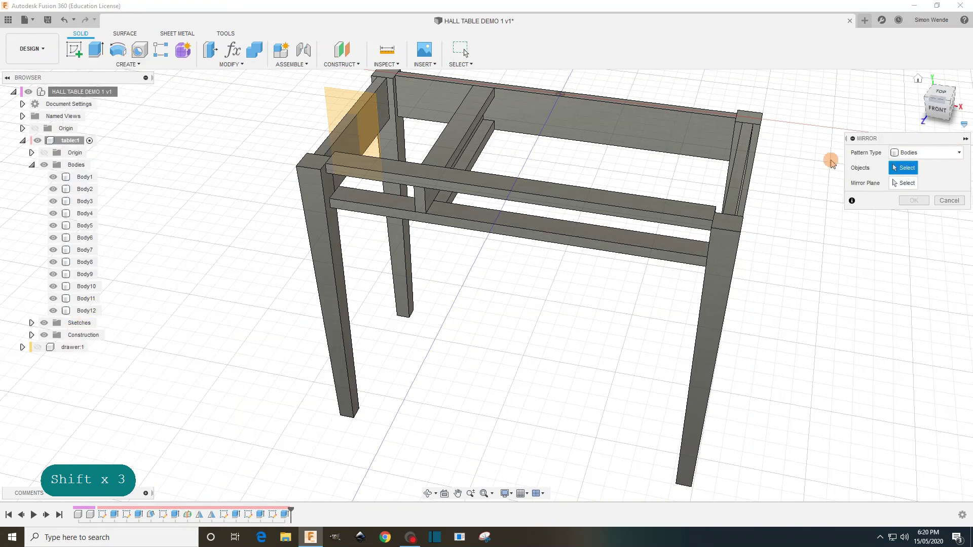
pyautogui.click(481, 144)
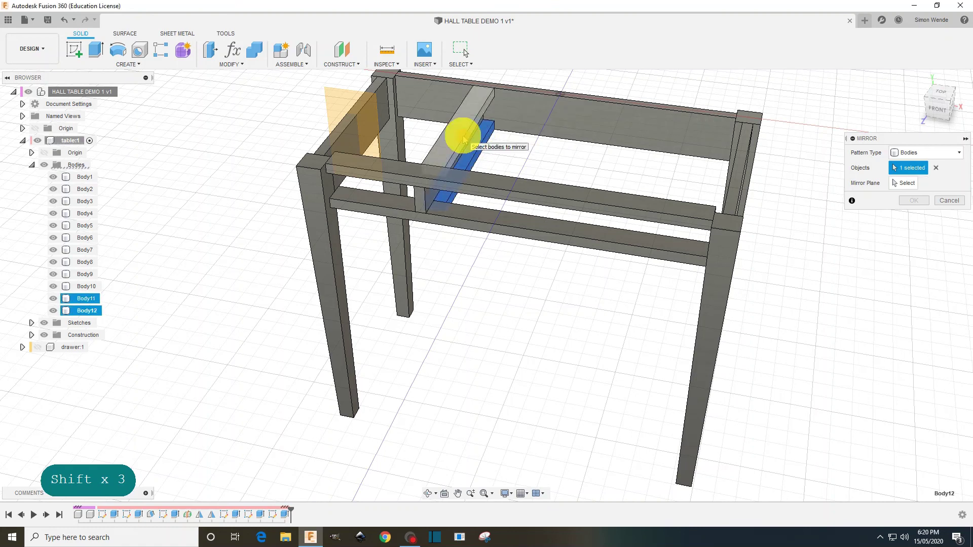
pyautogui.click(463, 136)
pyautogui.click(428, 198)
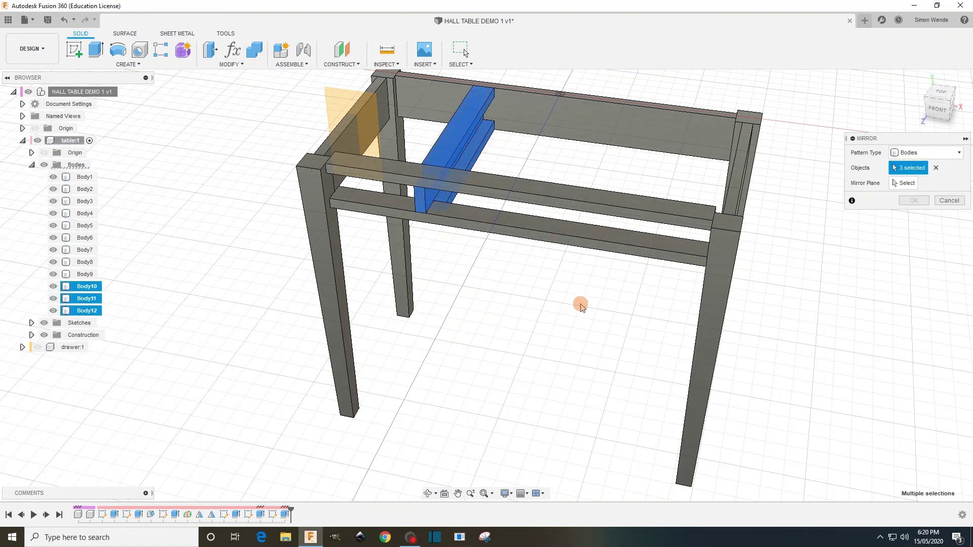
pyautogui.click(901, 185)
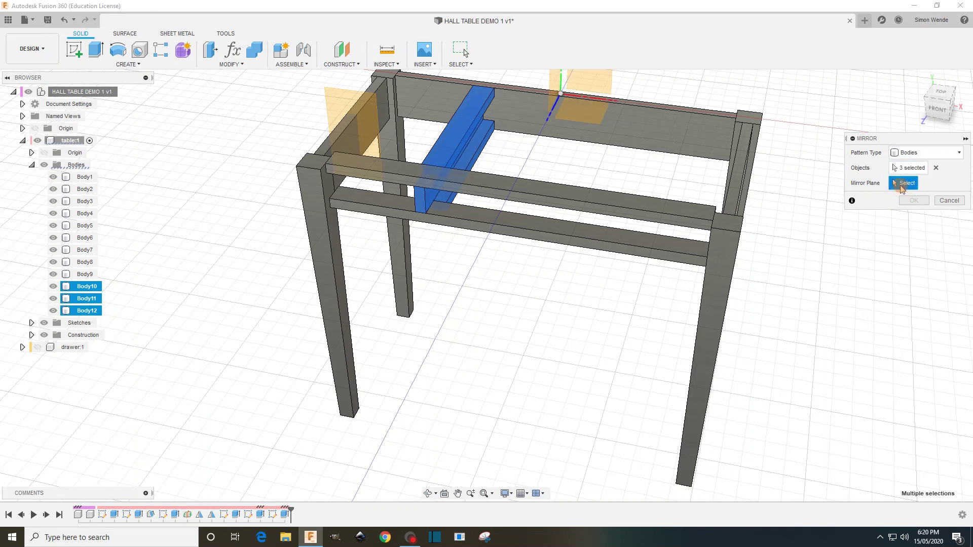
pyautogui.click(554, 91)
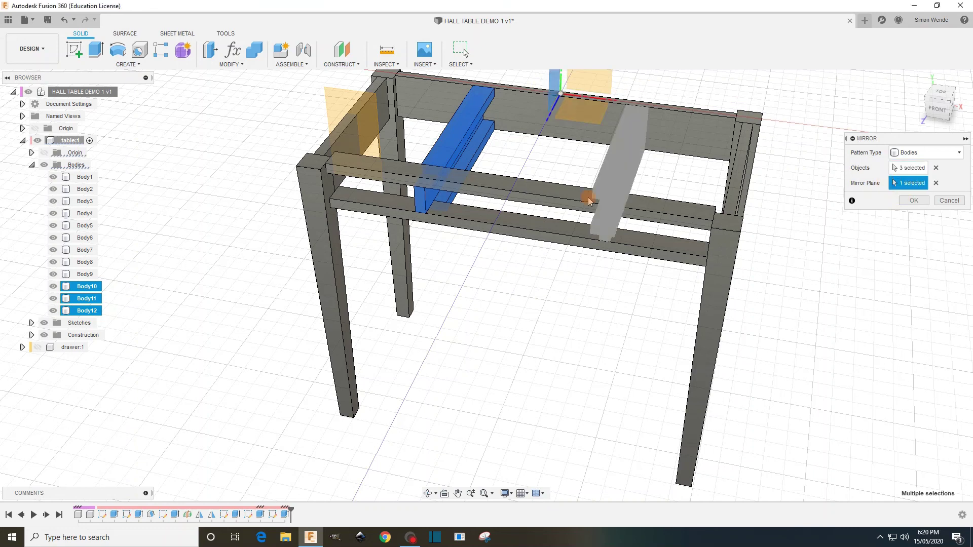
pyautogui.click(911, 201)
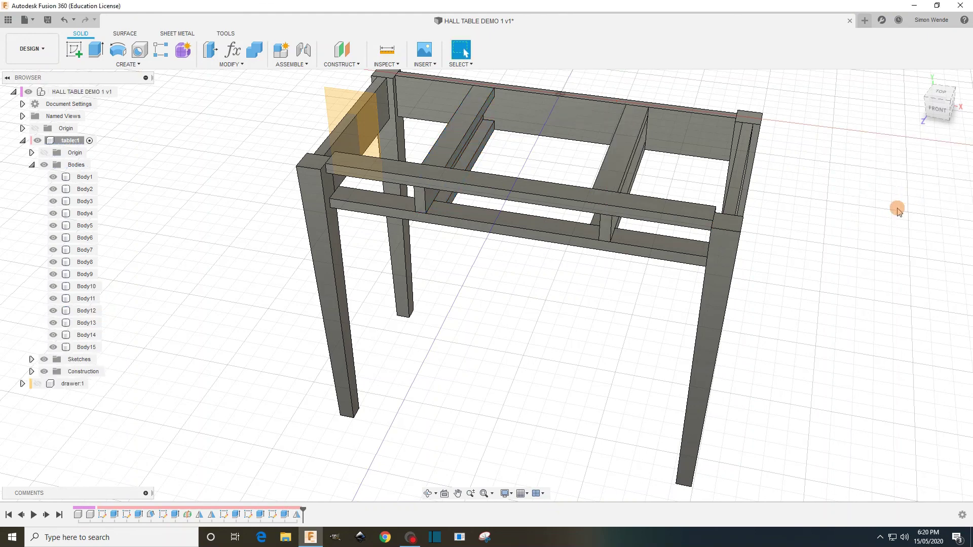
pyautogui.scroll(-2, 847, 247)
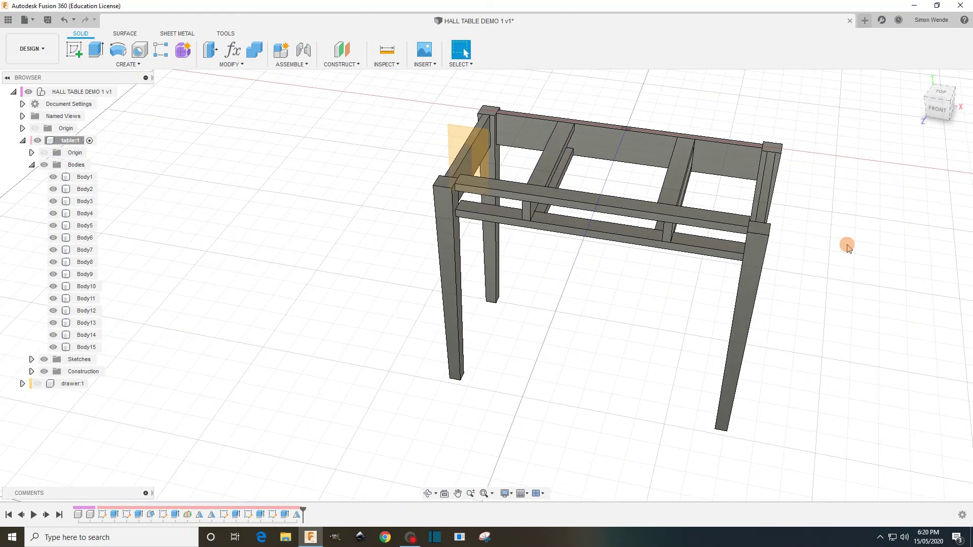